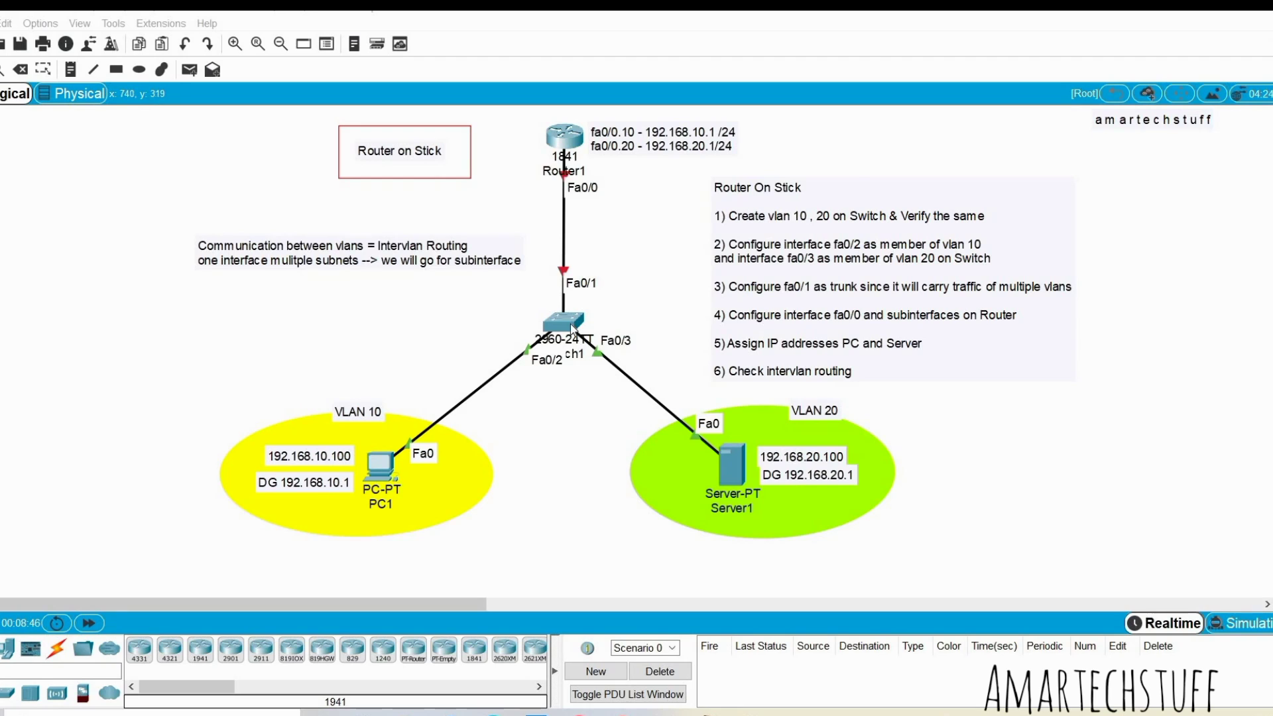
- Open the command line interface of Switch1 and widen its window on both sides
left_click(570, 324)
left_click(529, 204)
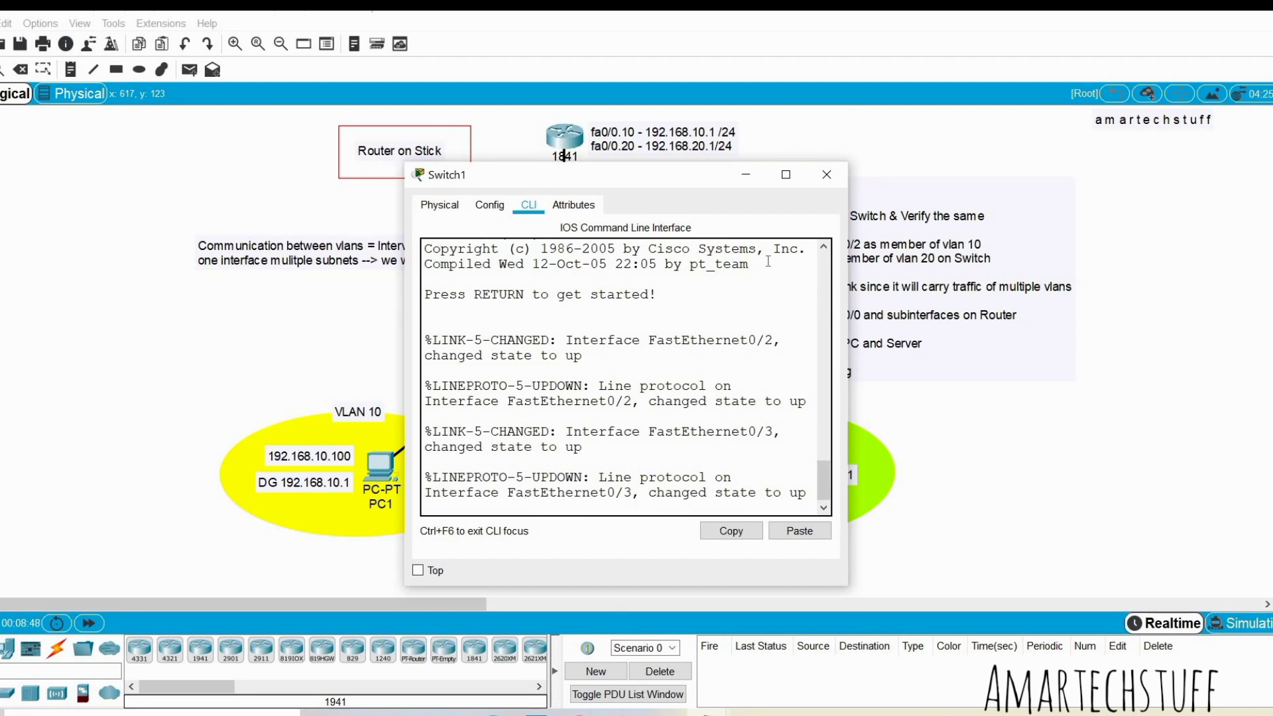
left_click_drag(847, 308, 1081, 307)
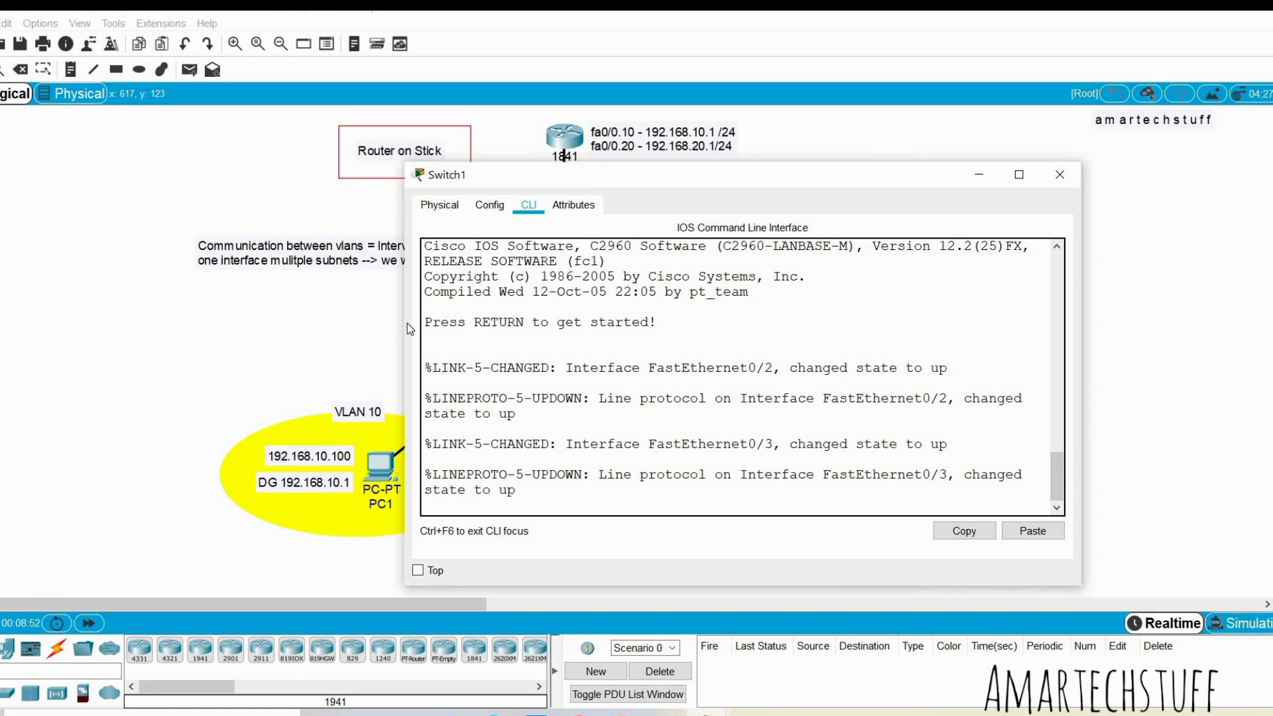
left_click_drag(404, 324, 178, 306)
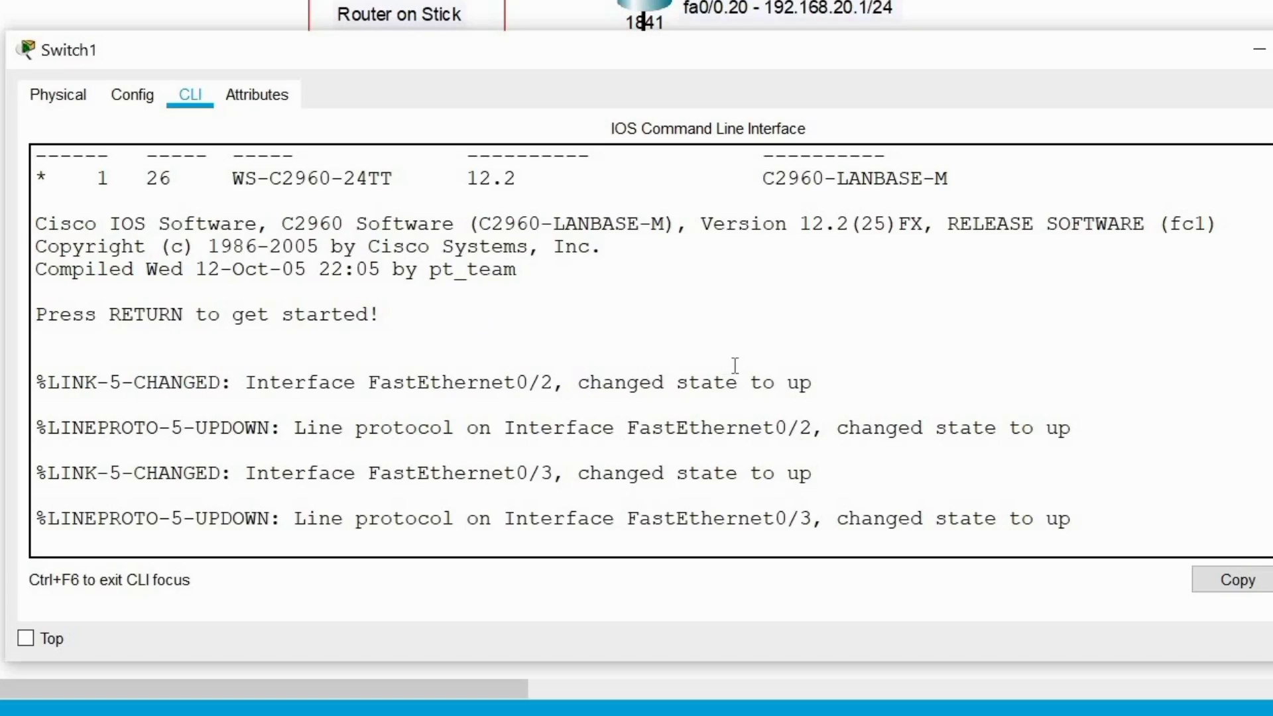
- Start the Switch1 console session and enter privileged EXEC mode
key("Return")
key("Return")
key("Return")
key("Return")
key("Return")
type("en")
key("Return")
key("Return")
key("Return")
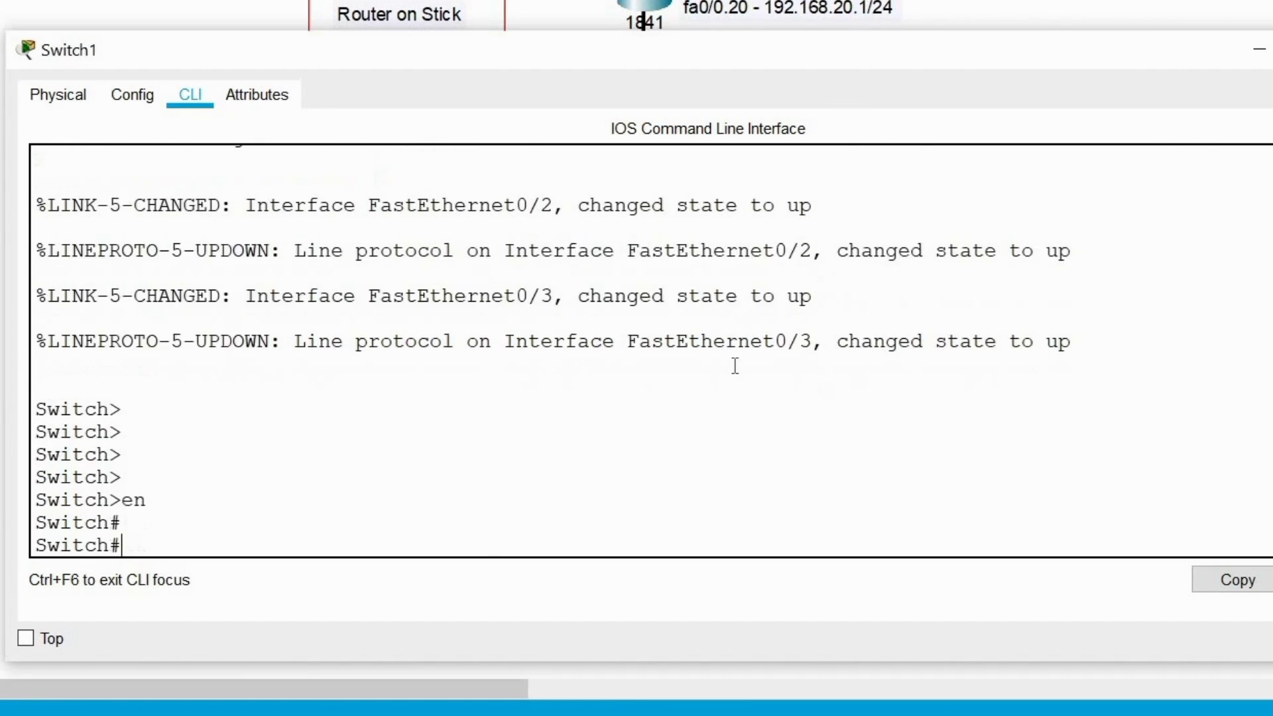
- Display the switch's full VLAN table with sh vlan and check its existing VLANs and port assignments against the task list
type("sh vlan")
key("Return")
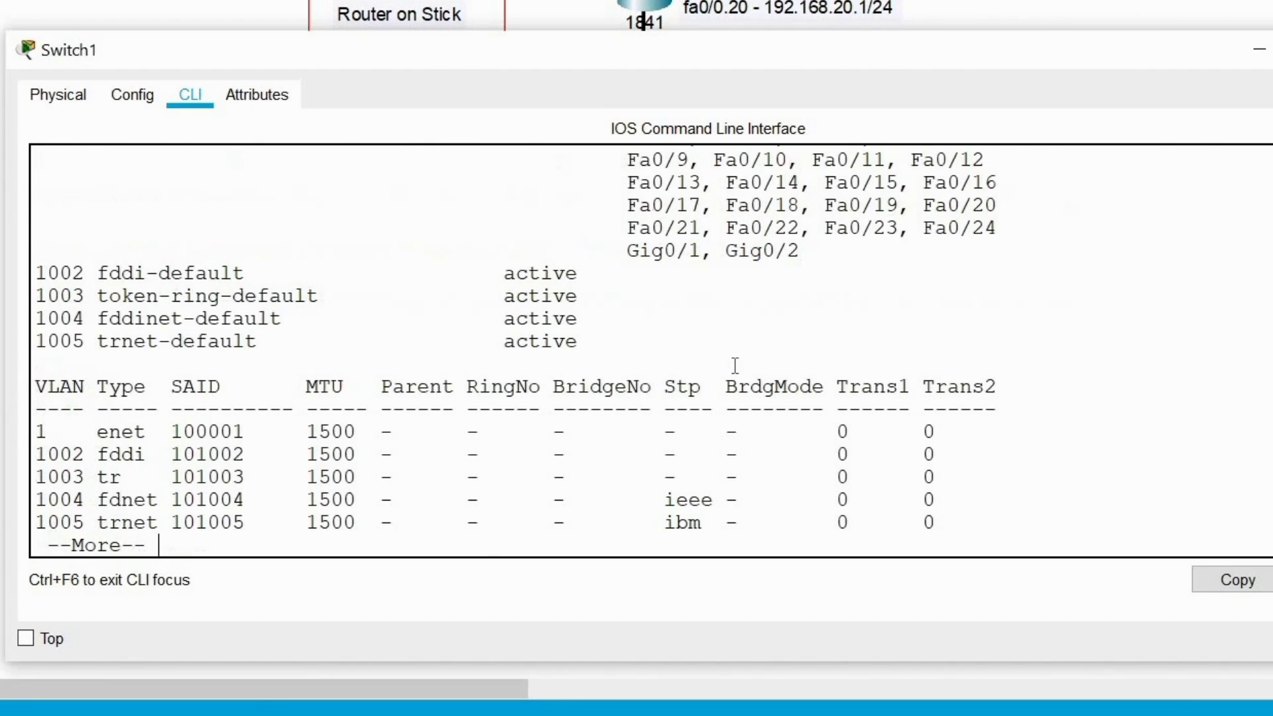
key("space")
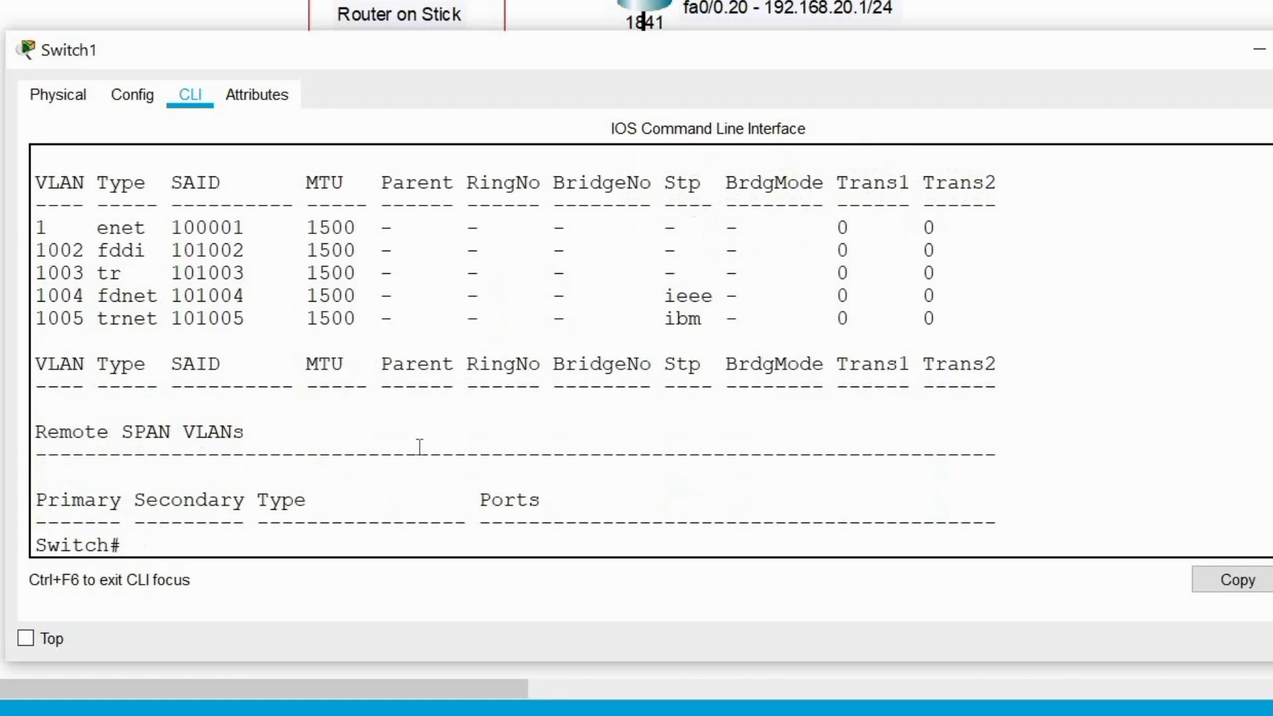
scroll(419, 446, "up", 5)
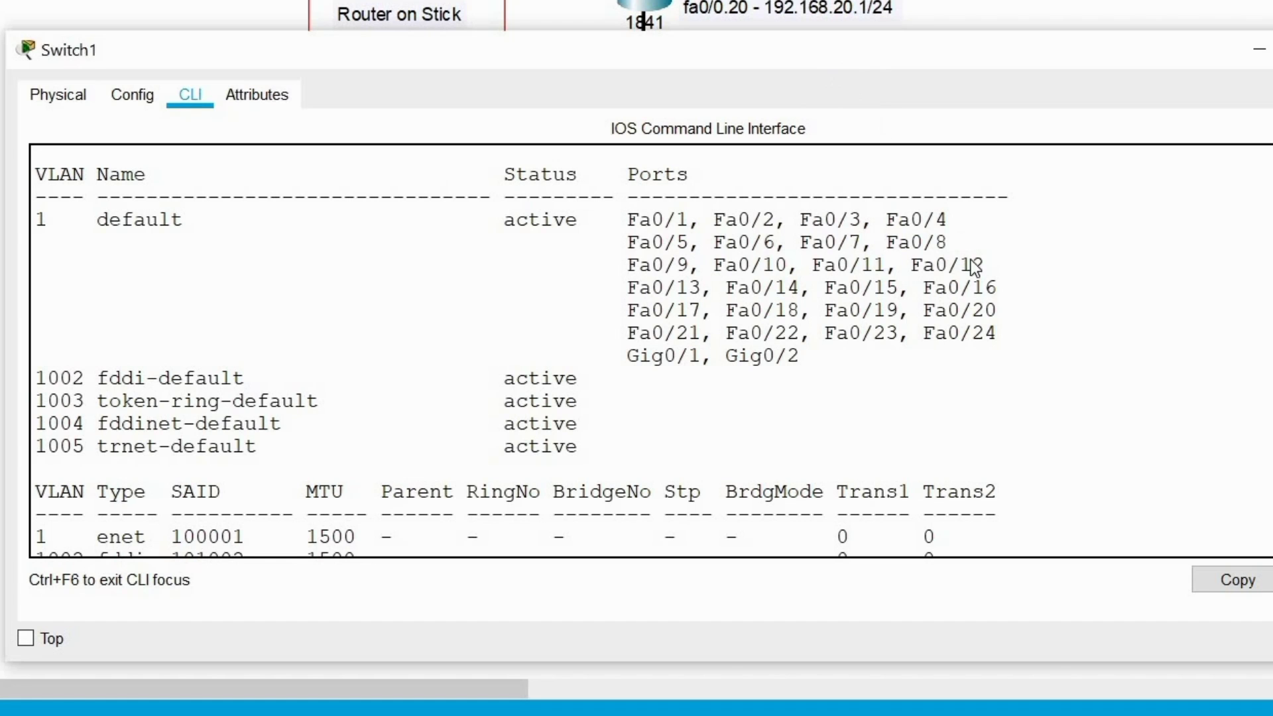
left_click_drag(824, 58, 960, 234)
left_click_drag(984, 339, 1030, 157)
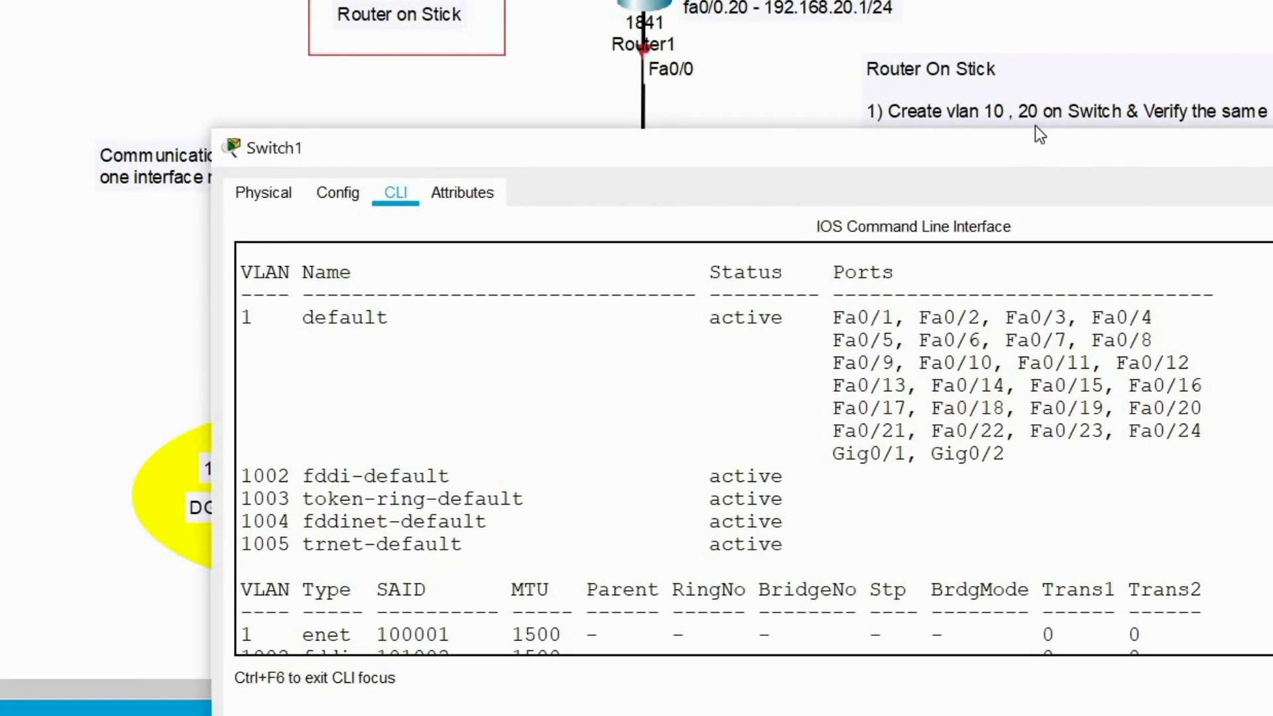
left_click_drag(1028, 146, 861, 59)
scroll(644, 343, "down", 5)
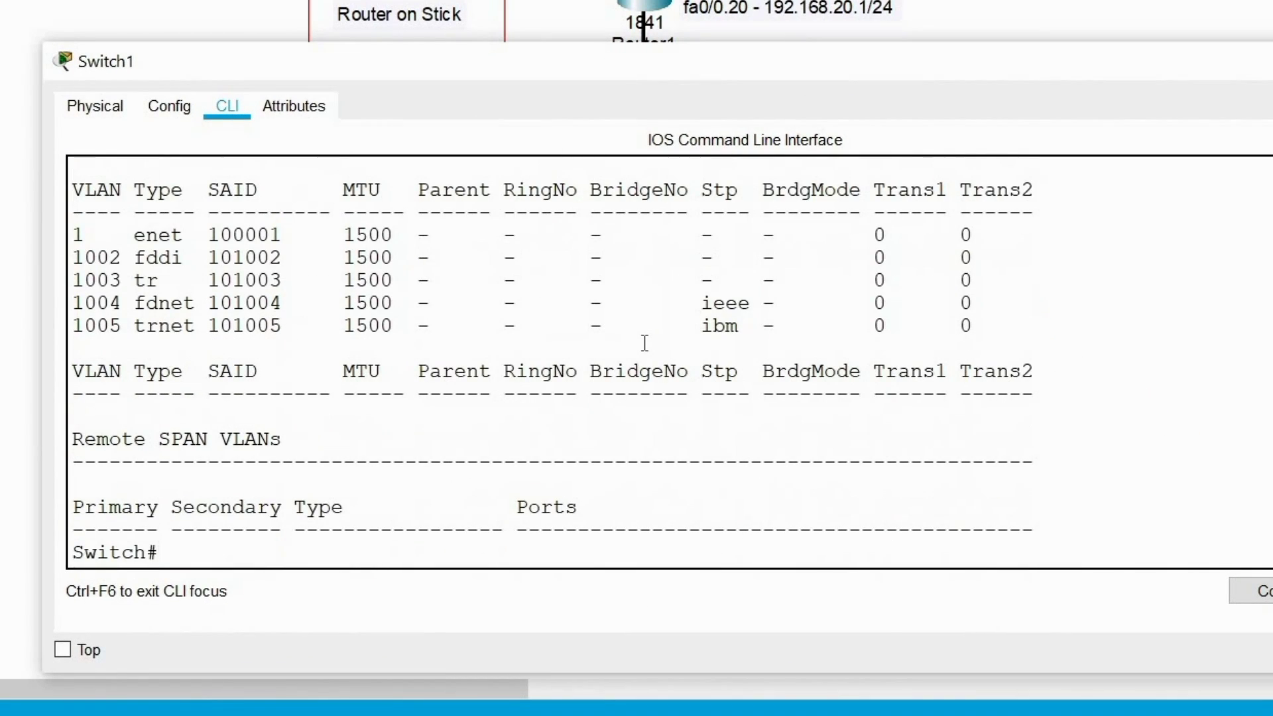
- Enter global configuration mode on the switch with config t
type("config t")
key("Return")
key("Return")
key("Return")
key("Return")
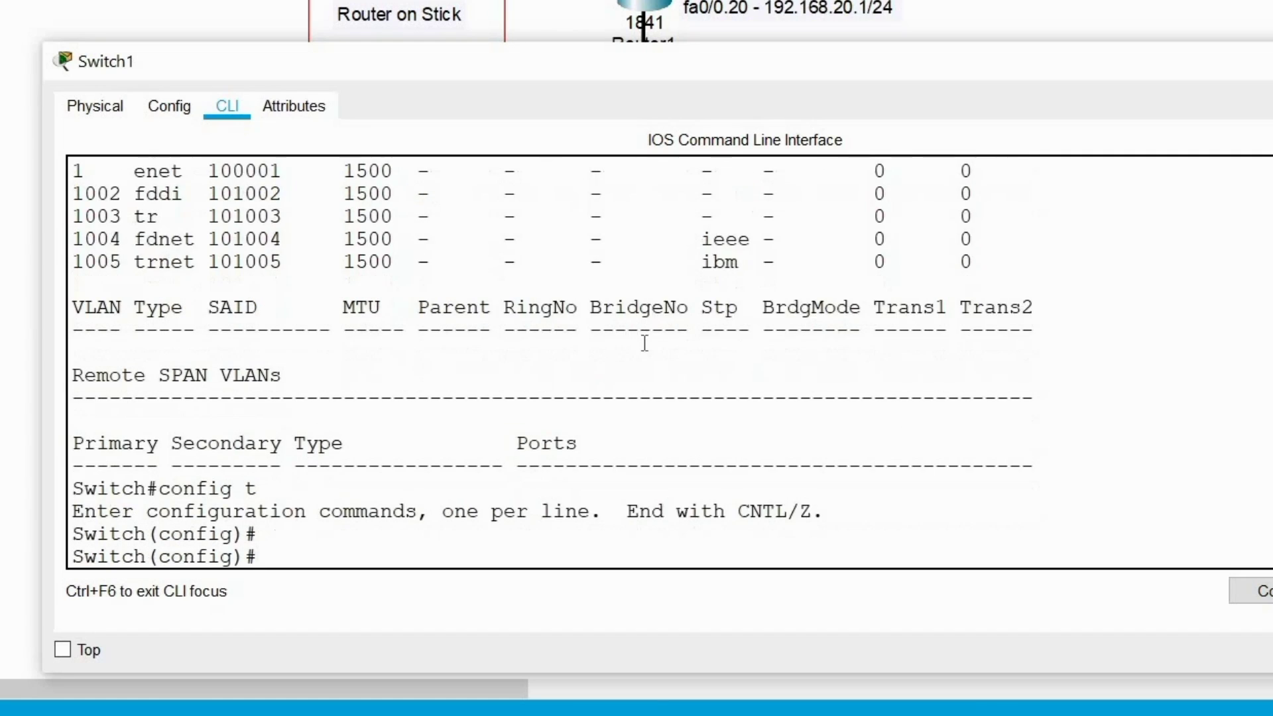
- Create VLAN 10 on the switch and name it VLAN10
type("vlan 10")
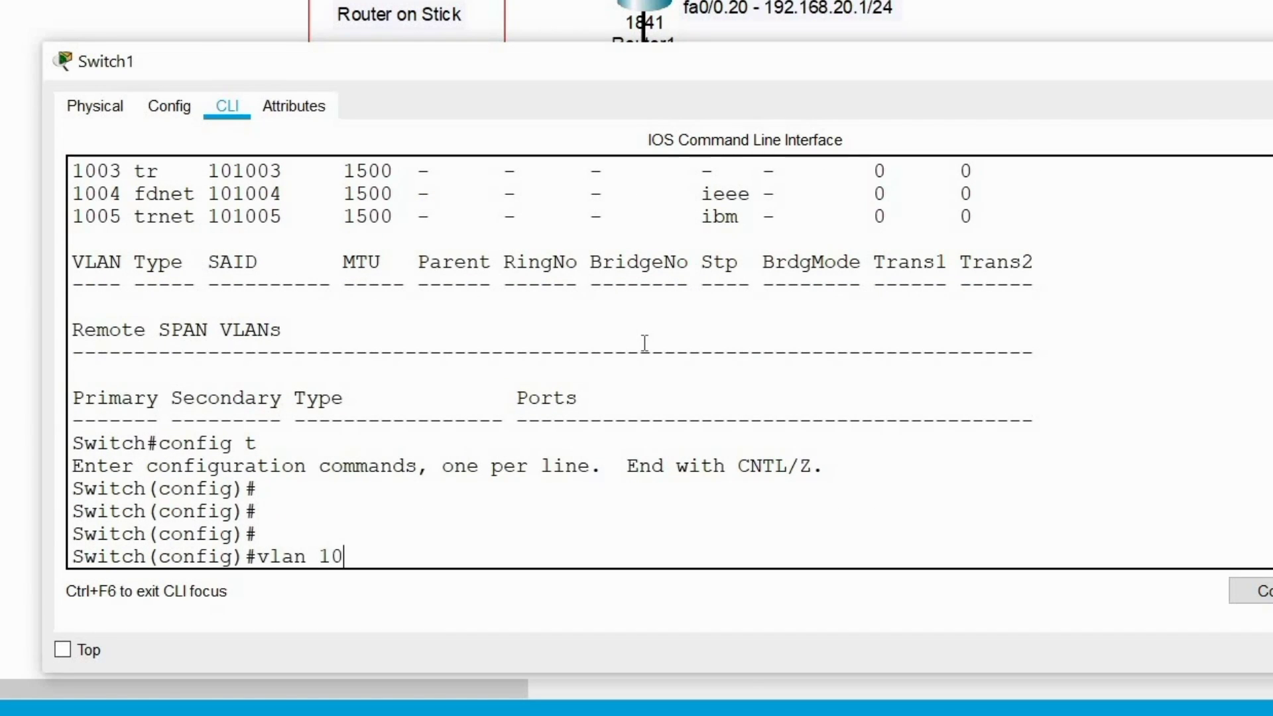
key("Return")
type("name VLn")
key("BackSpace")
type("AN10")
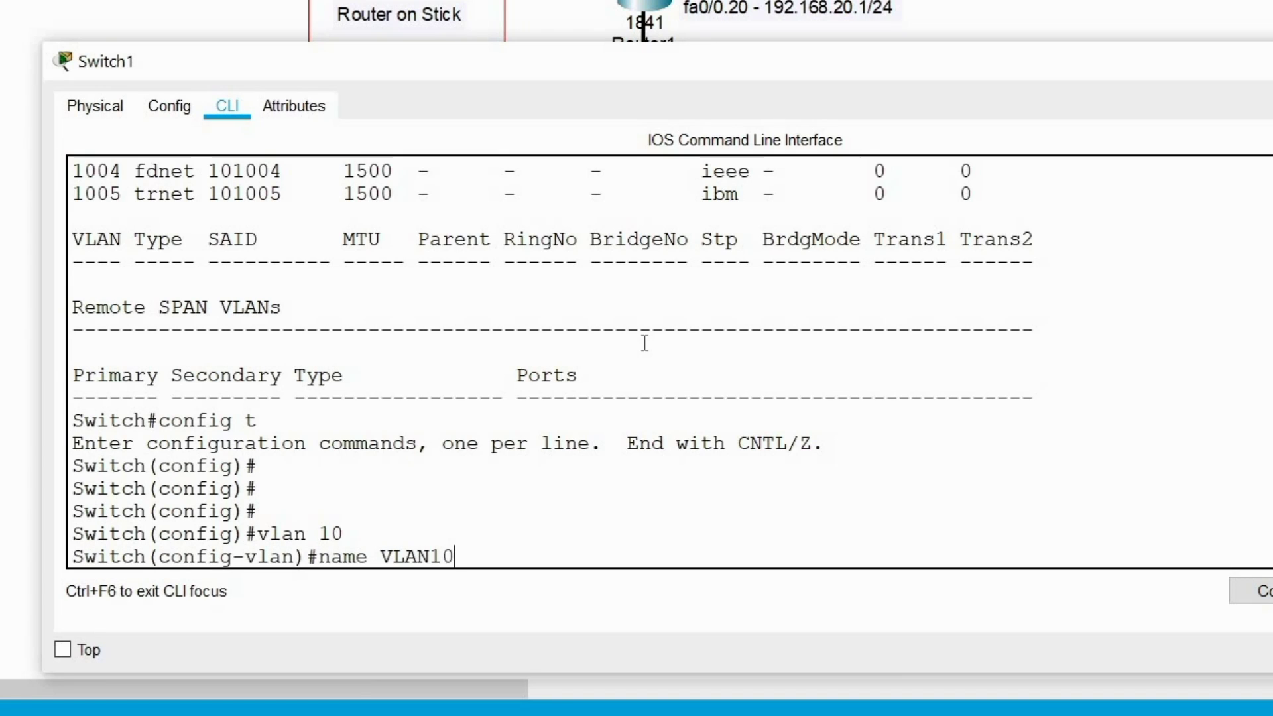
key("Return")
key("Return")
key("Return")
key("Return")
key("Return")
- Create VLAN 20 named VLAN20 and return to privileged EXEC mode
type("vlan ")
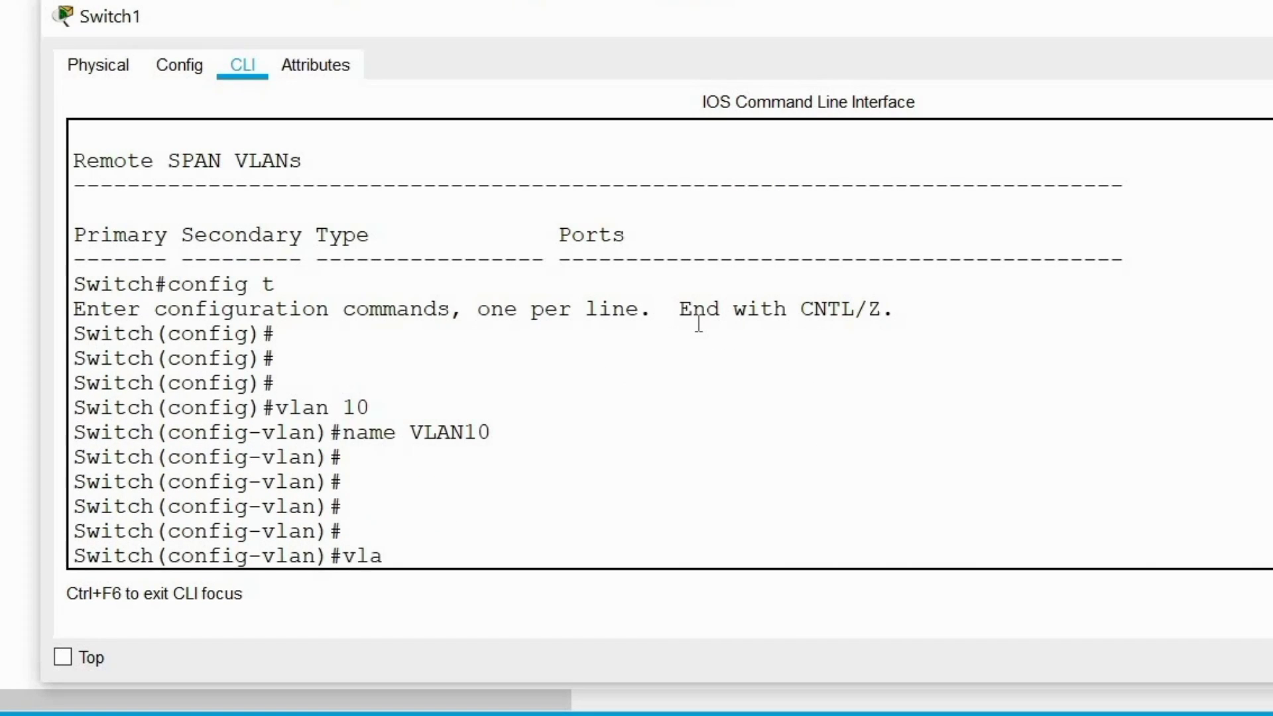
type("20")
key("Return")
key("Return")
type("name VL")
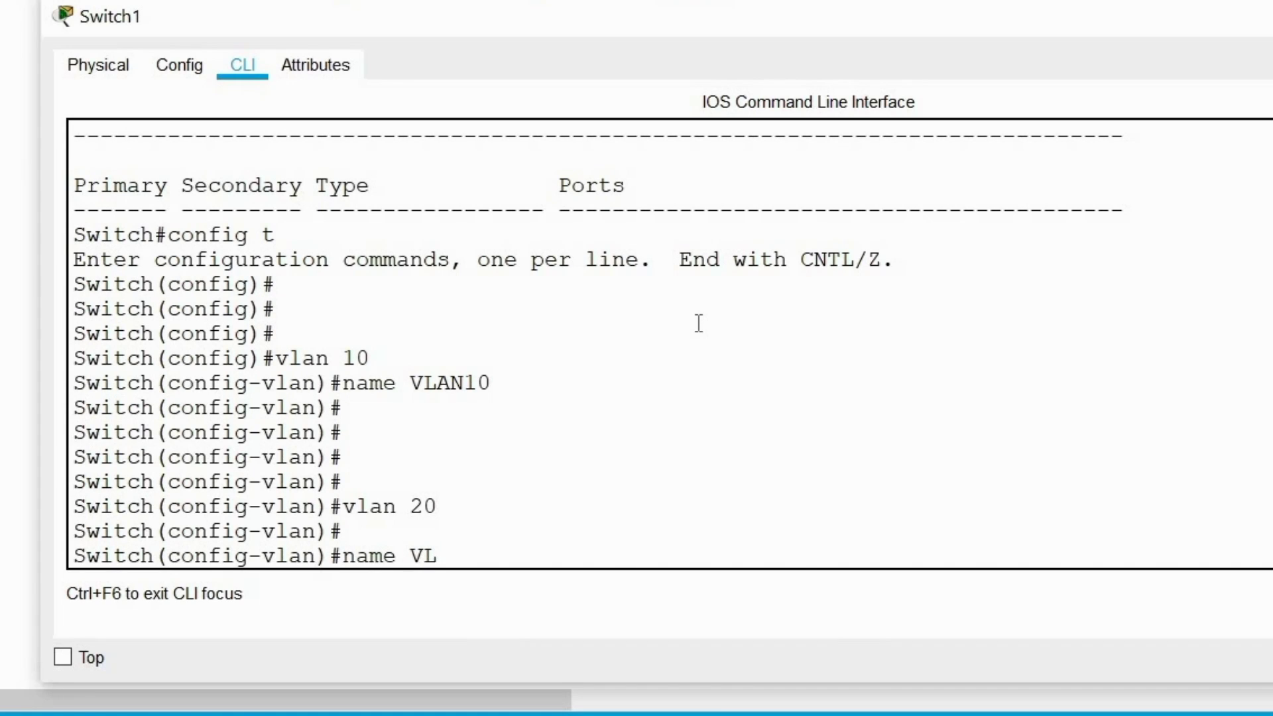
type("AN20")
key("Return")
key("Return")
key("Return")
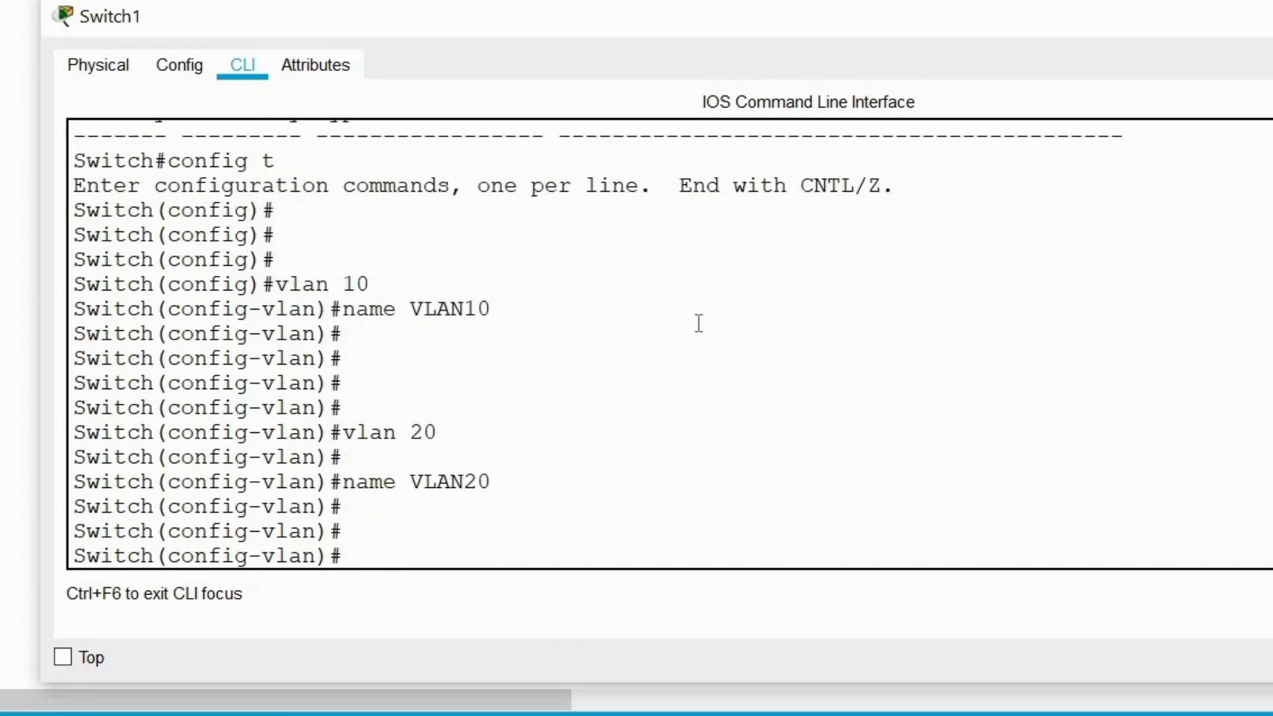
type("end")
key("Return")
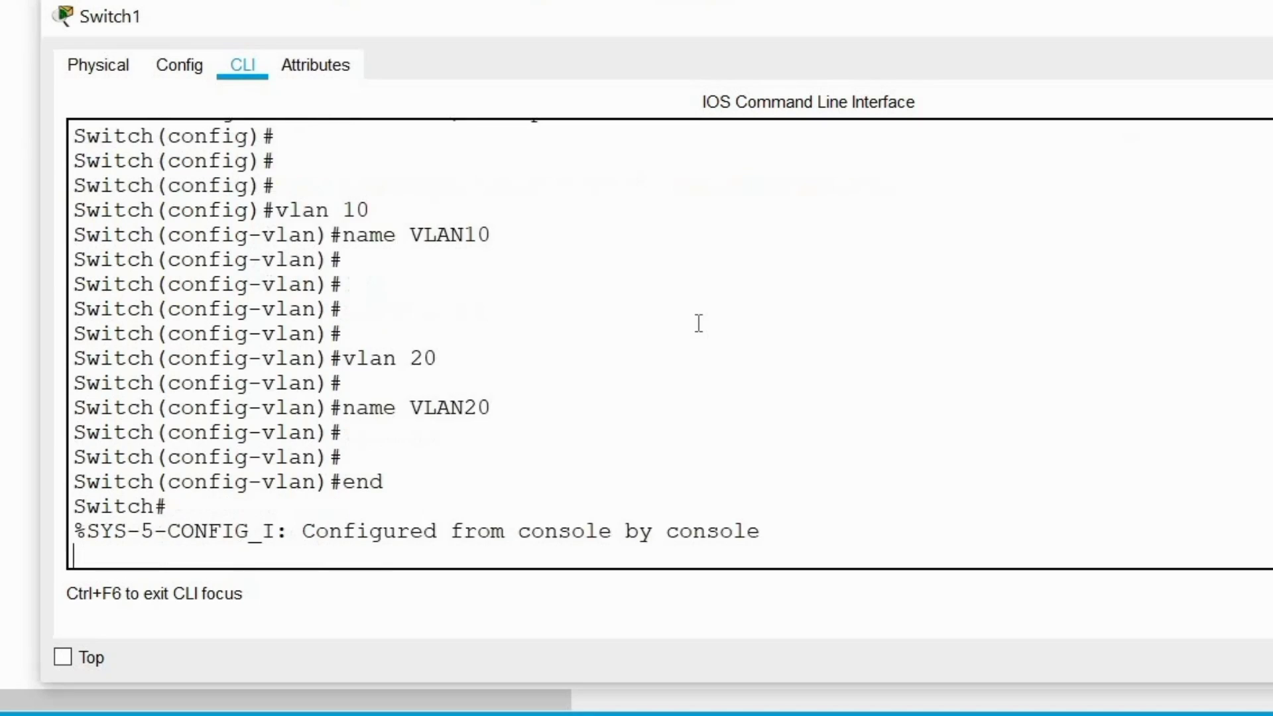
- Display the VLAN summary with sh vlan brief and check the entries for VLANs 10 and 20
key("Return")
key("Return")
key("Return")
type("sh vlan")
type(" ber")
key("BackSpace")
key("BackSpace")
type("rief")
key("Return")
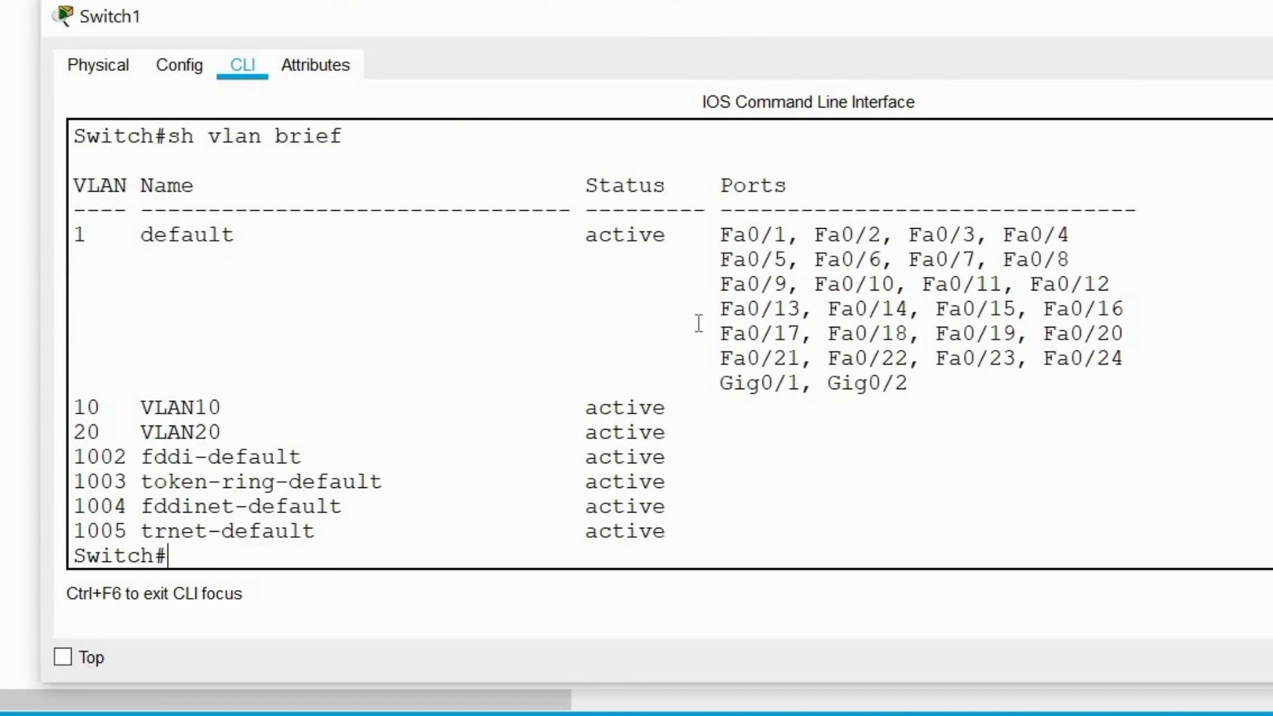
left_click_drag(150, 411, 872, 427)
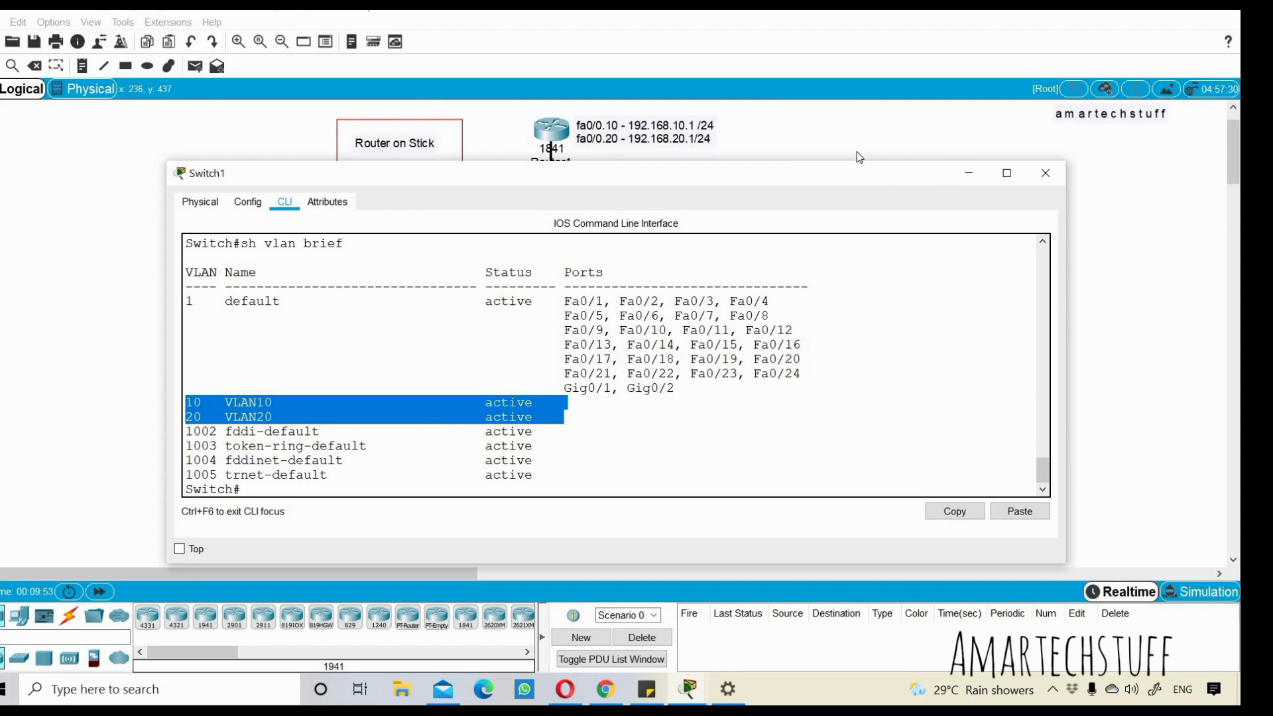
left_click_drag(932, 174, 918, 462)
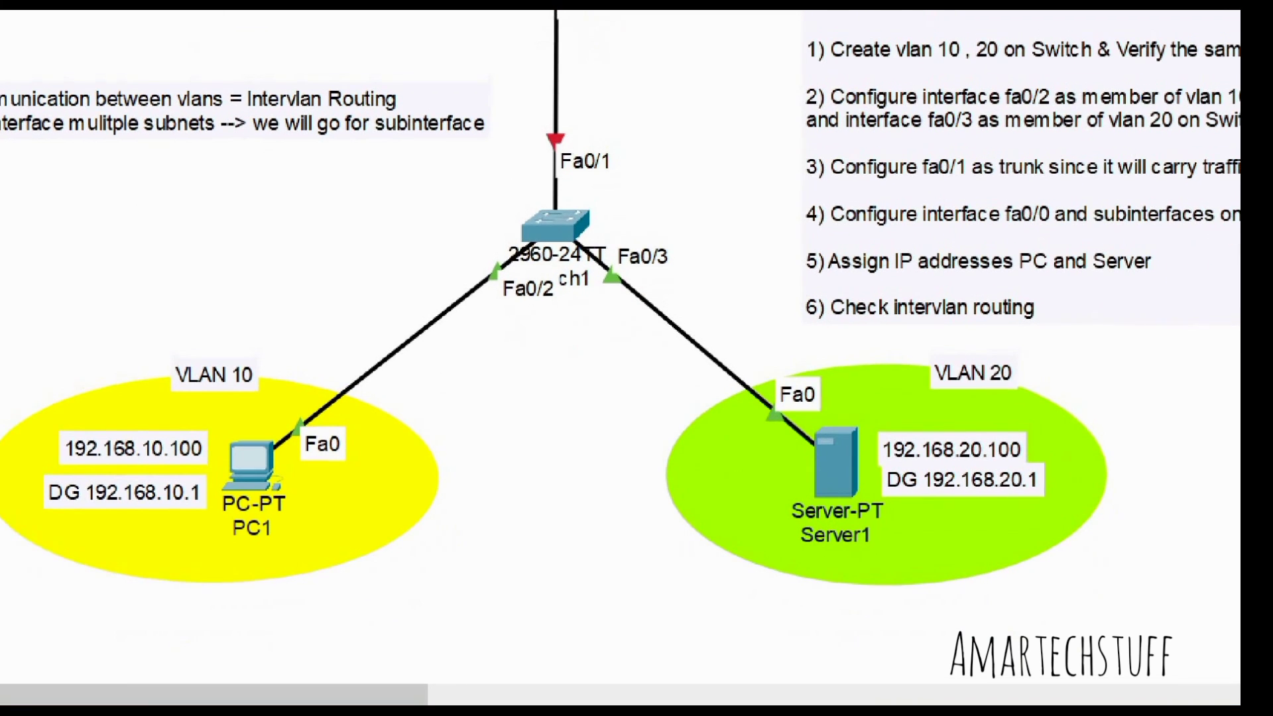
mouse_move(474, 212)
left_mouse_down()
mouse_move(501, 267)
mouse_move(467, 248)
mouse_move(489, 270)
left_mouse_up()
mouse_move(403, 198)
left_mouse_down()
mouse_move(427, 229)
mouse_move(438, 200)
left_mouse_up()
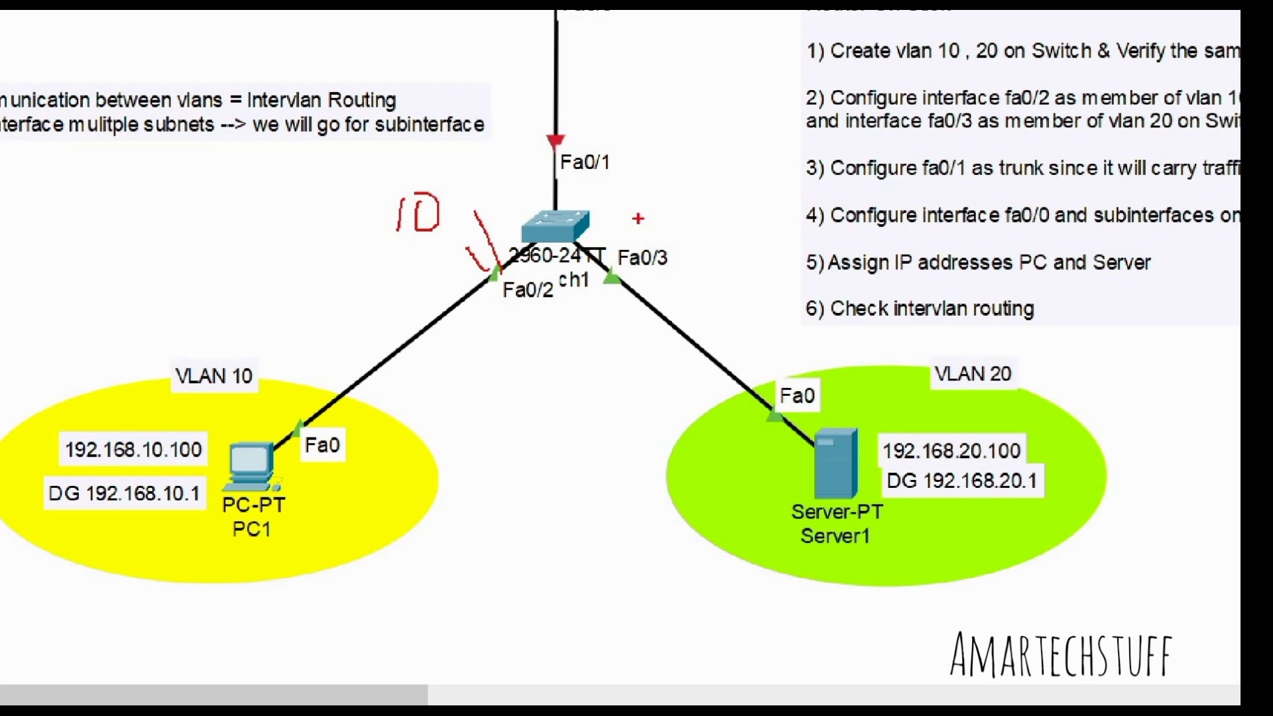
mouse_move(636, 213)
left_mouse_down()
mouse_move(661, 240)
mouse_move(666, 211)
mouse_move(663, 240)
mouse_move(679, 212)
left_mouse_up()
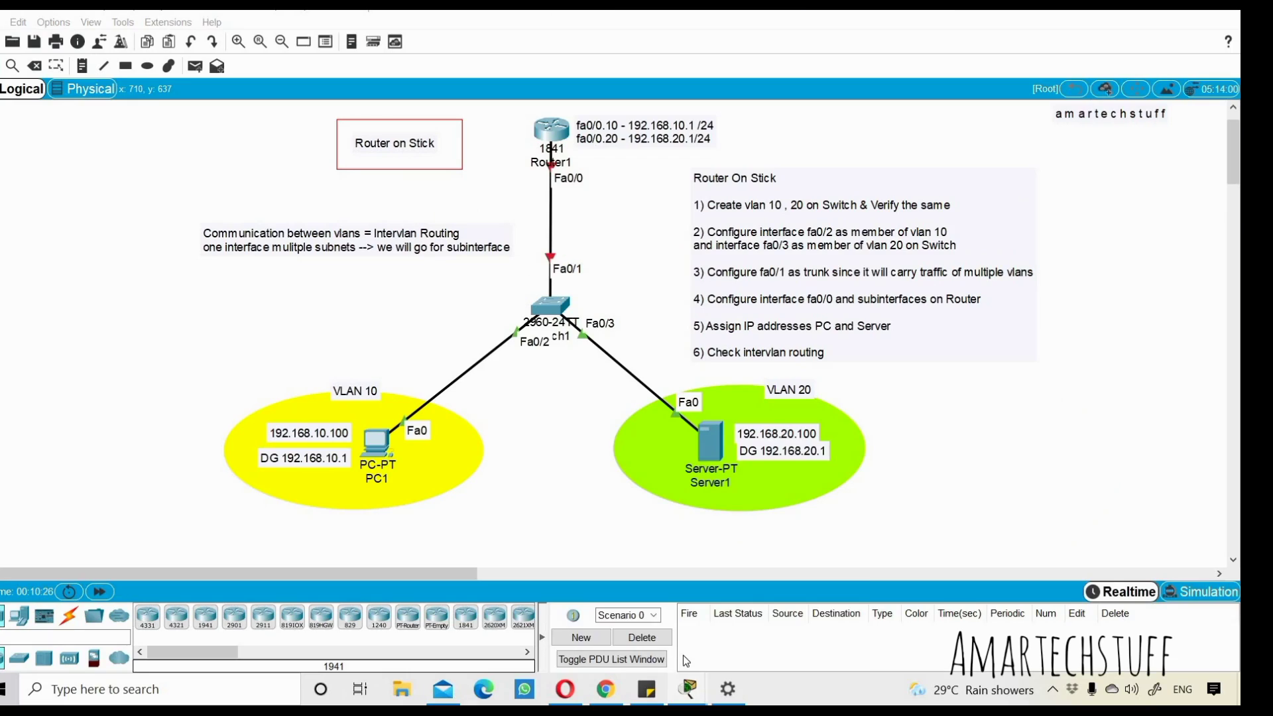
- Bring the Switch1 console back into view and enter global configuration mode
mouse_move(689, 690)
left_click(759, 637)
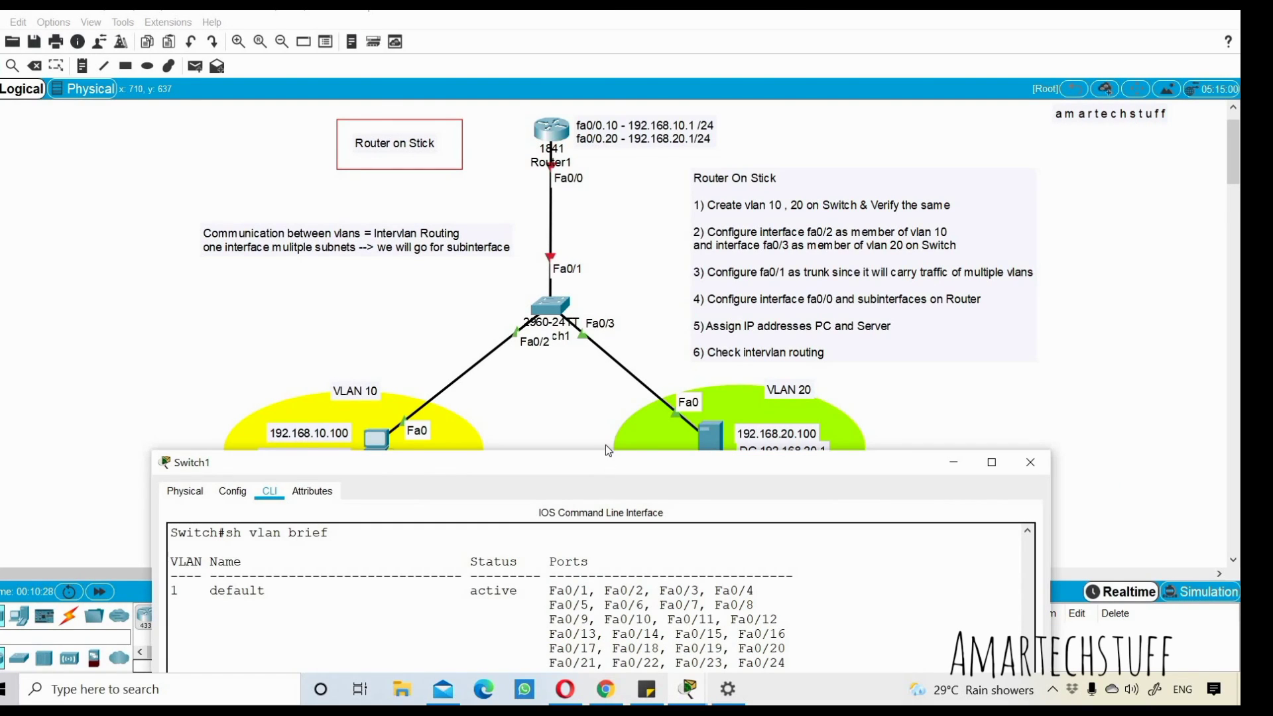
left_click_drag(583, 473, 569, 263)
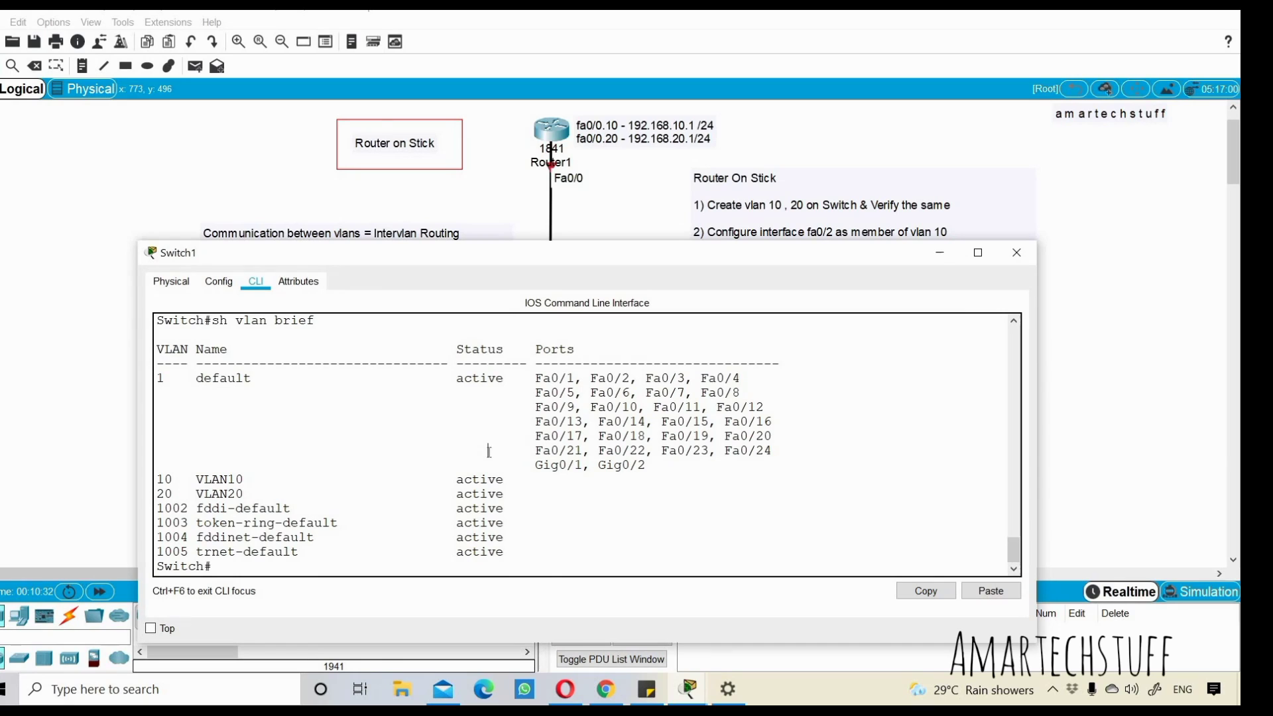
type("config t")
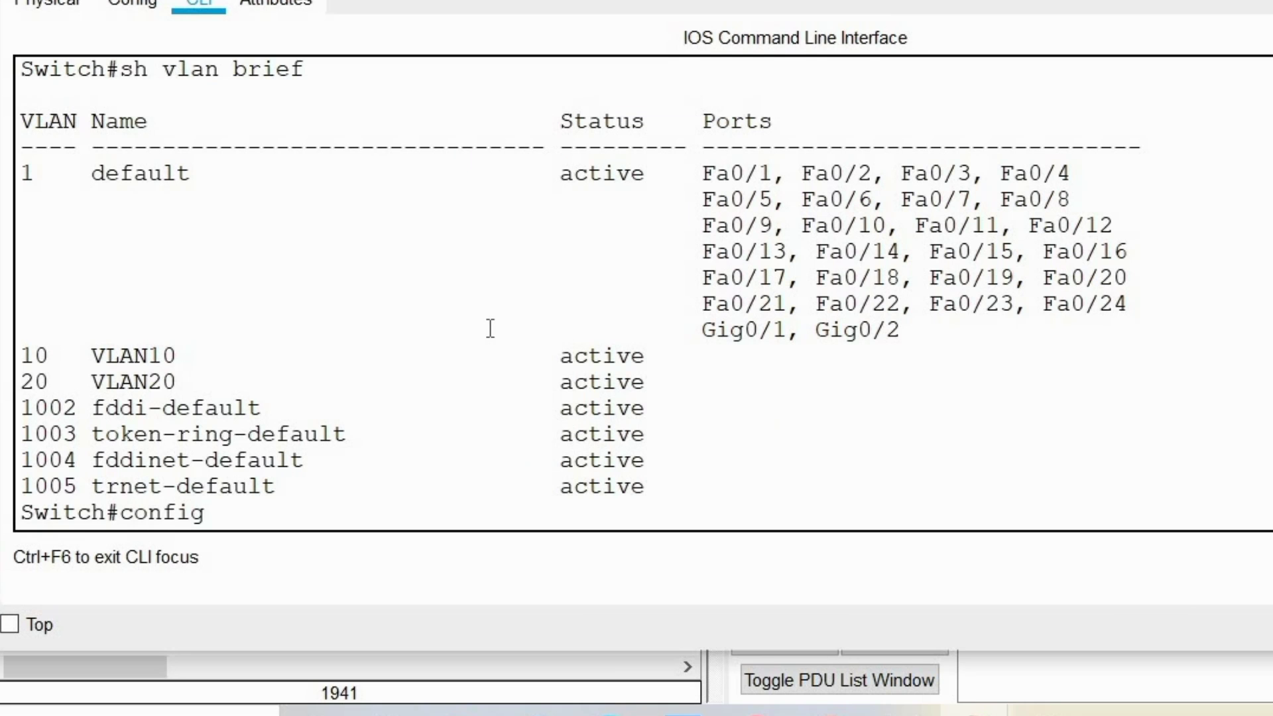
key("Return")
key("Return")
key("Return")
- Set switch interface fa0/2 to access mode with switchport mode access
type("int fa")
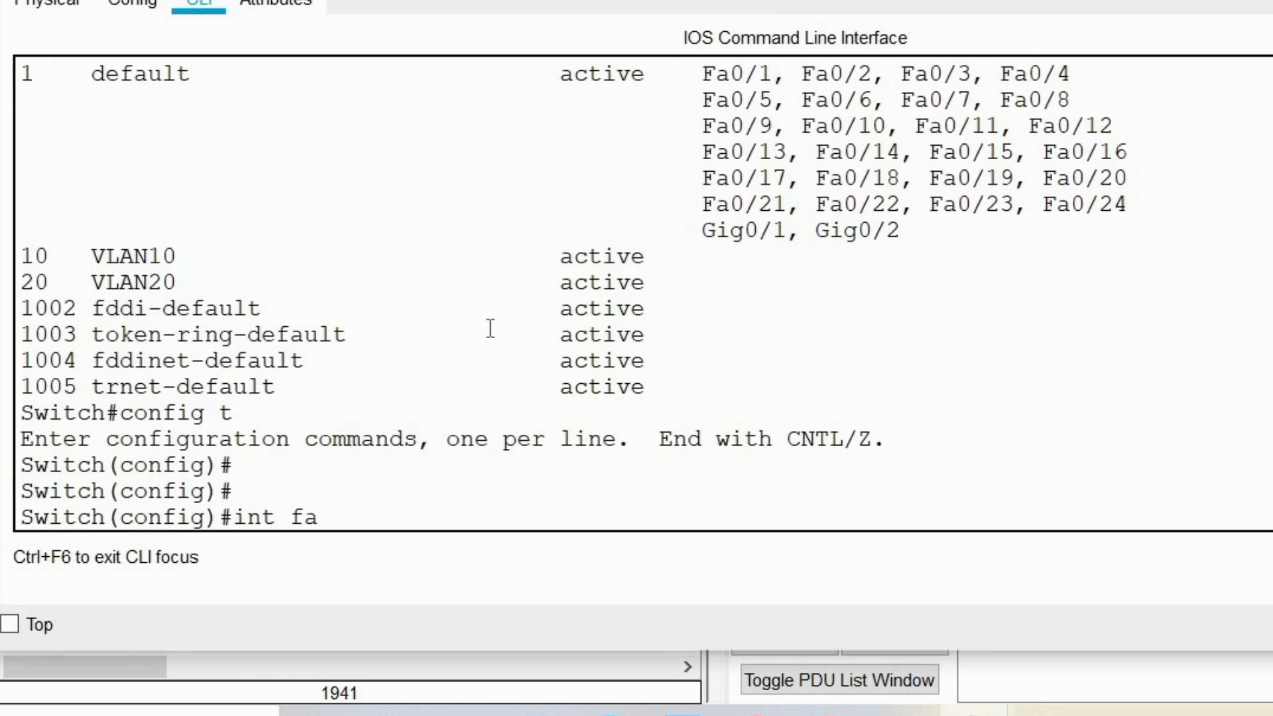
type("0/2")
key("Return")
type("swi")
key("Tab")
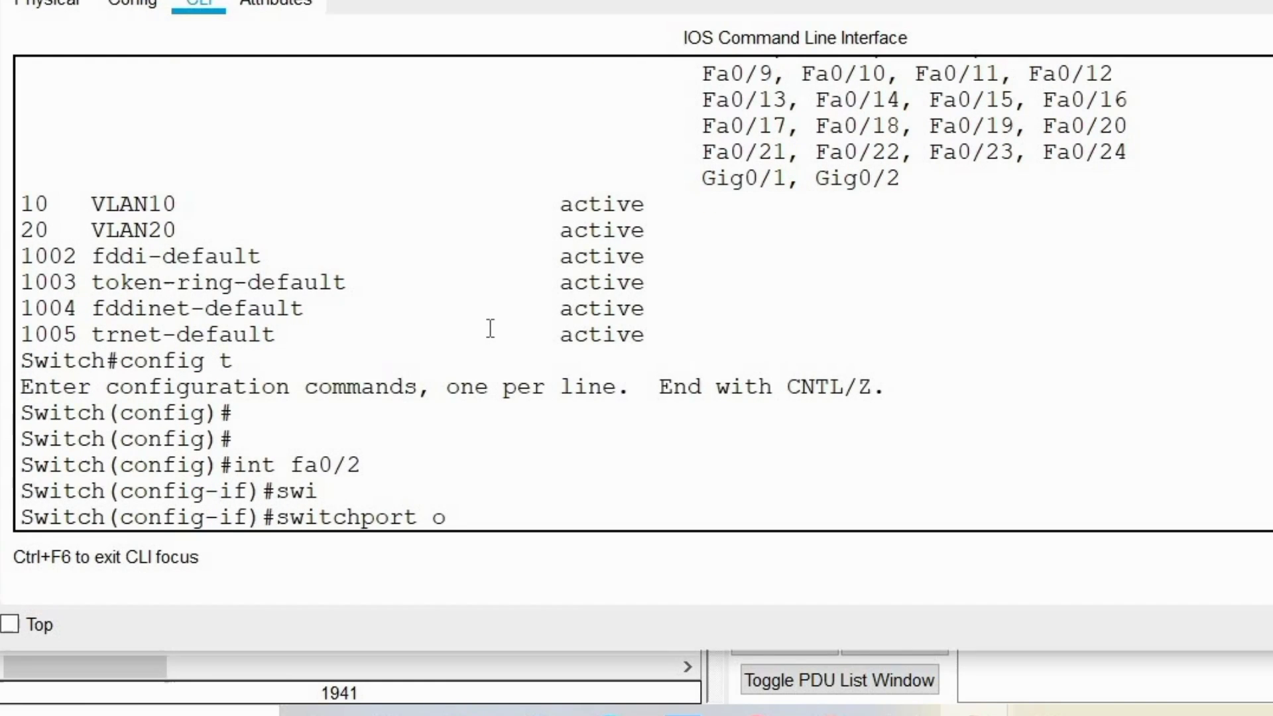
type("mod")
key("Tab")
type("acc")
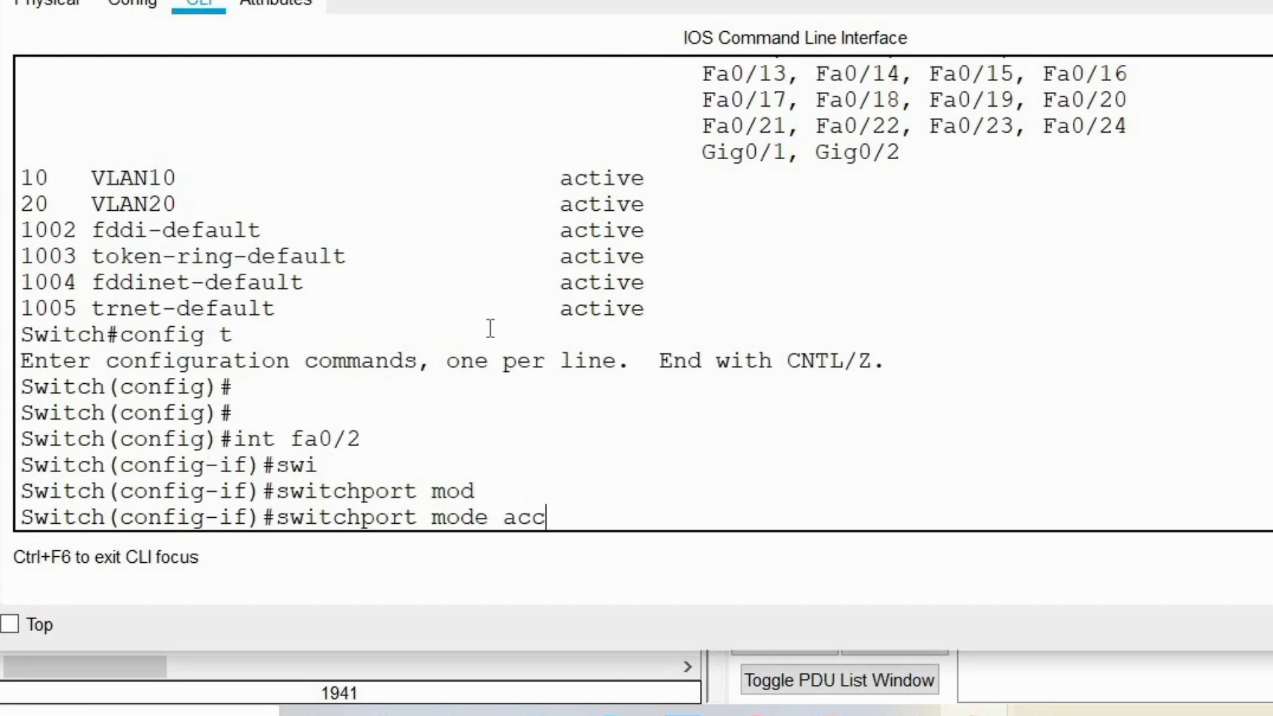
type("e")
key("Tab")
key("Return")
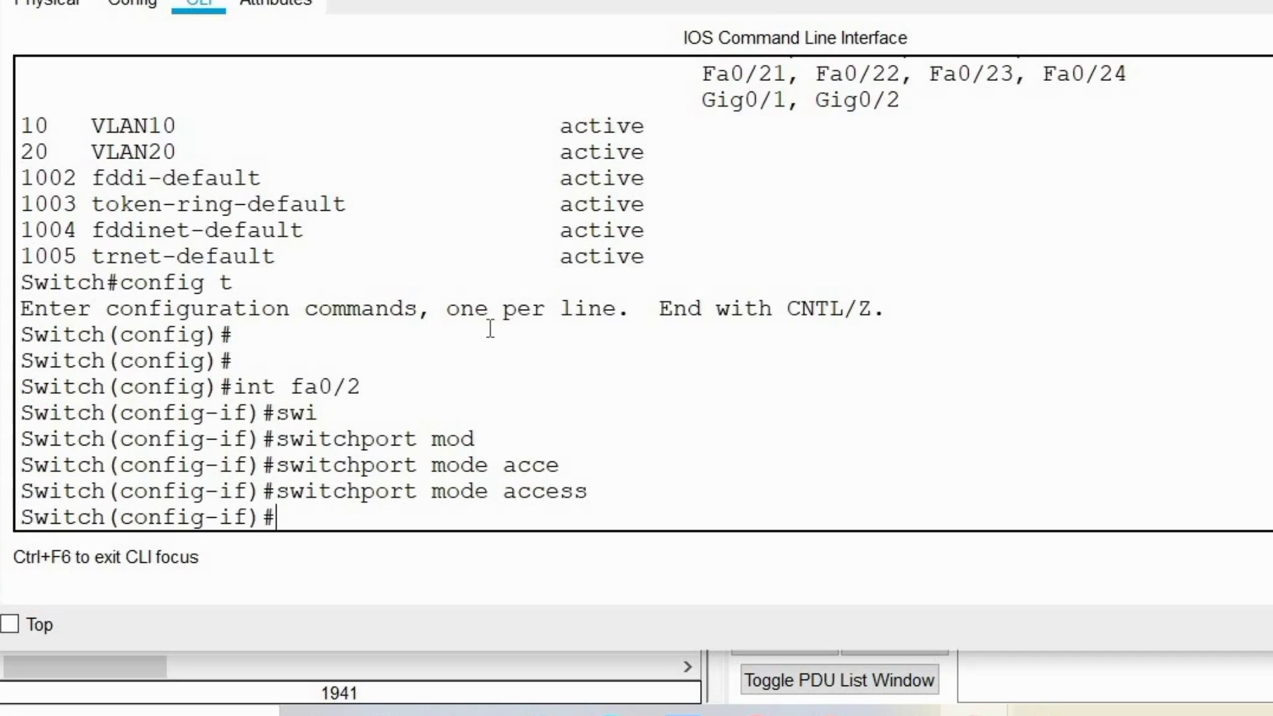
- Assign interface fa0/2 to access VLAN 10 and leave its interface configuration
type("swi")
key("Tab")
type("acc")
key("Tab")
type("vla")
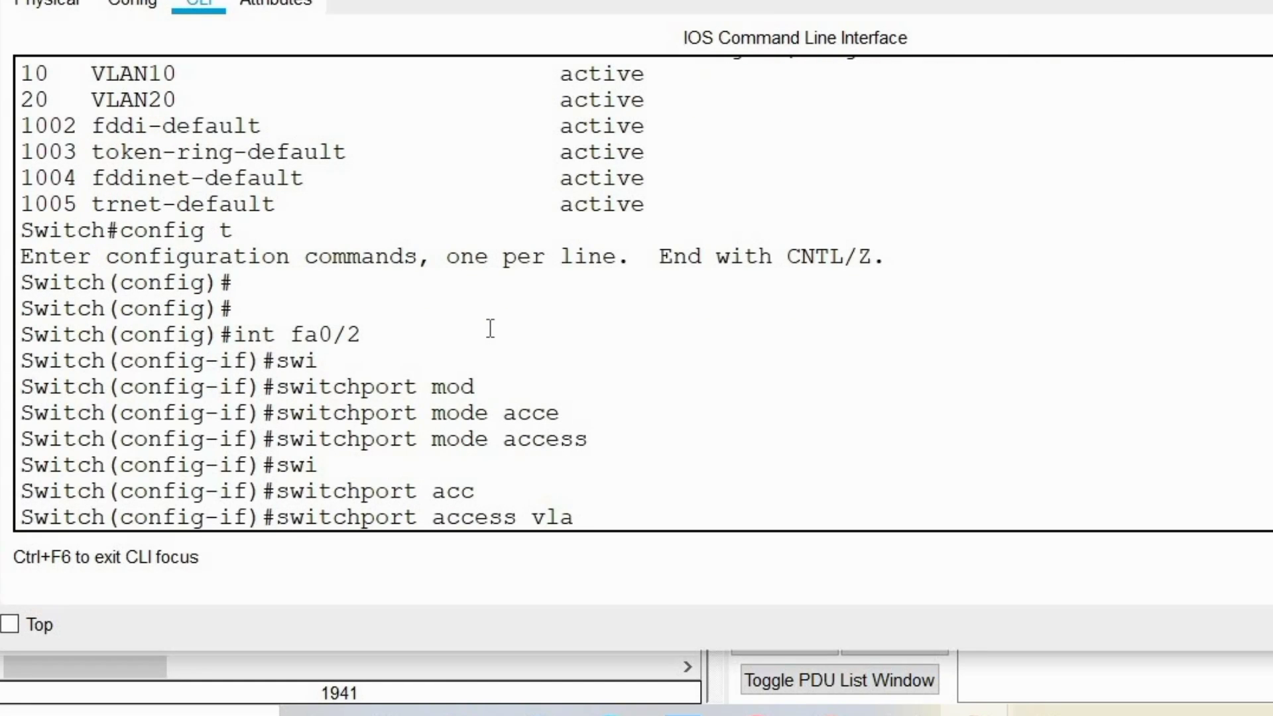
type("n 10")
key("Return")
key("Return")
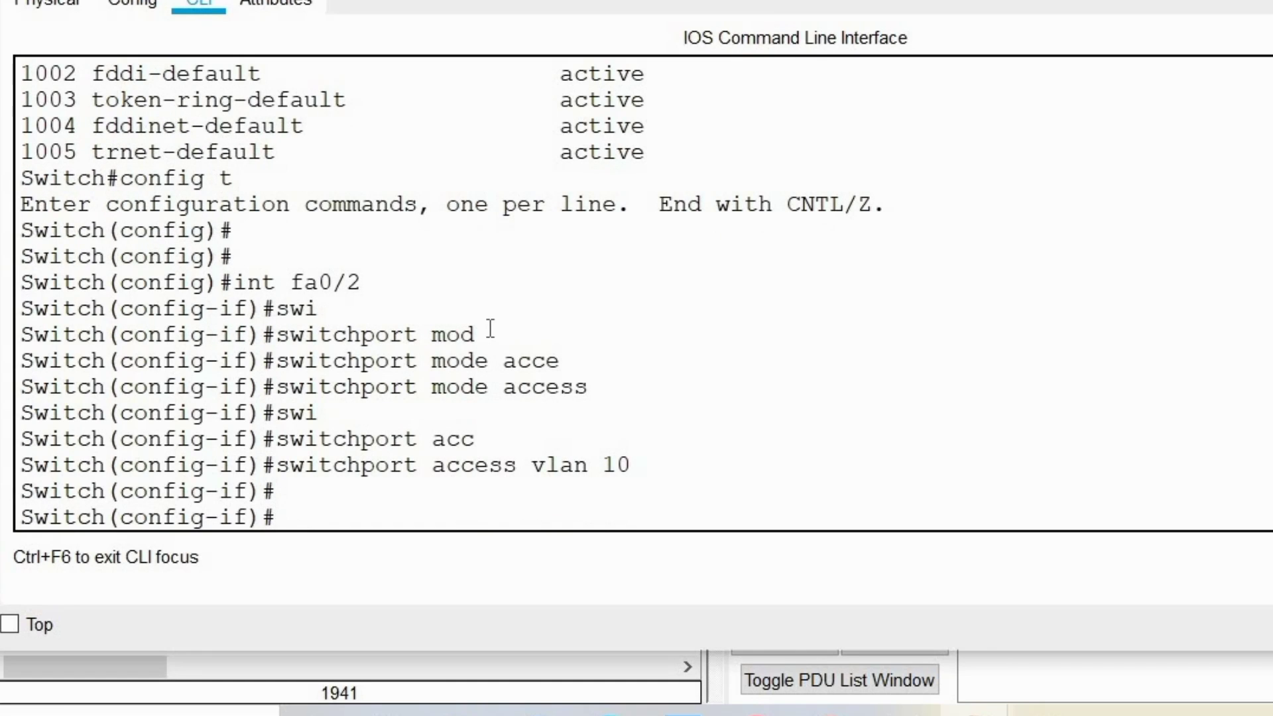
type("exit")
key("Return")
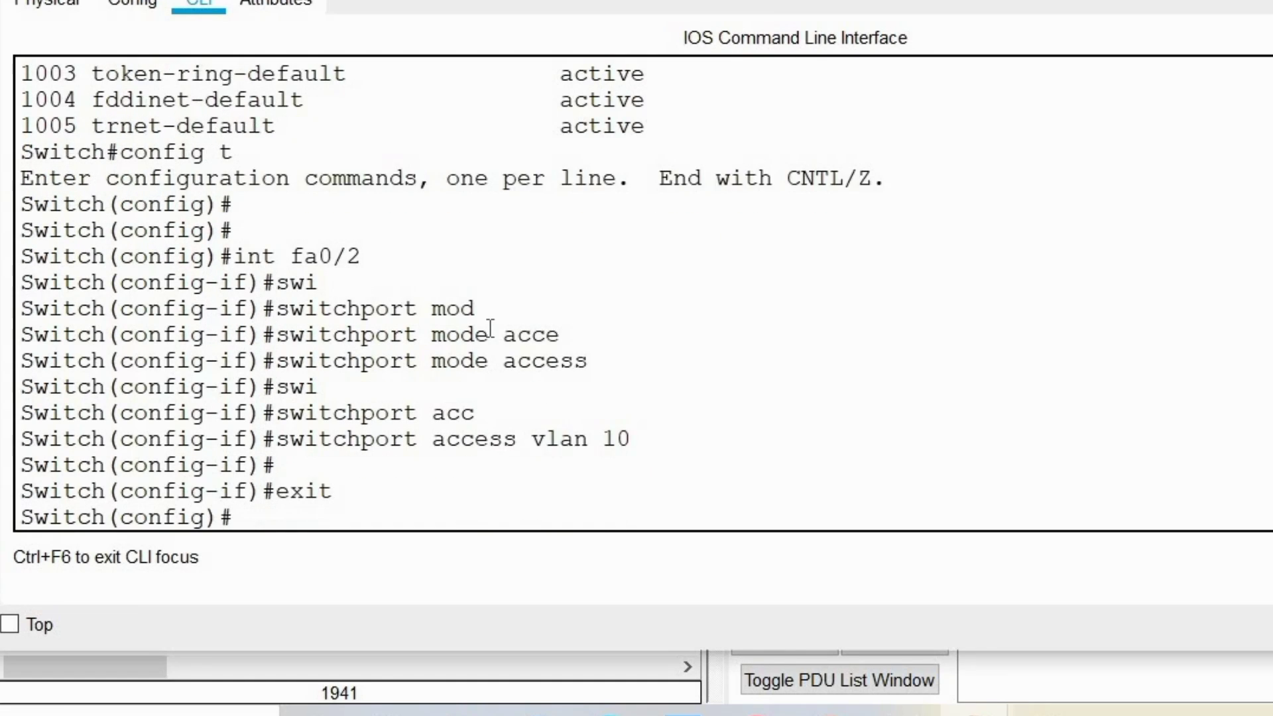
key("Return")
key("Return")
key("Return")
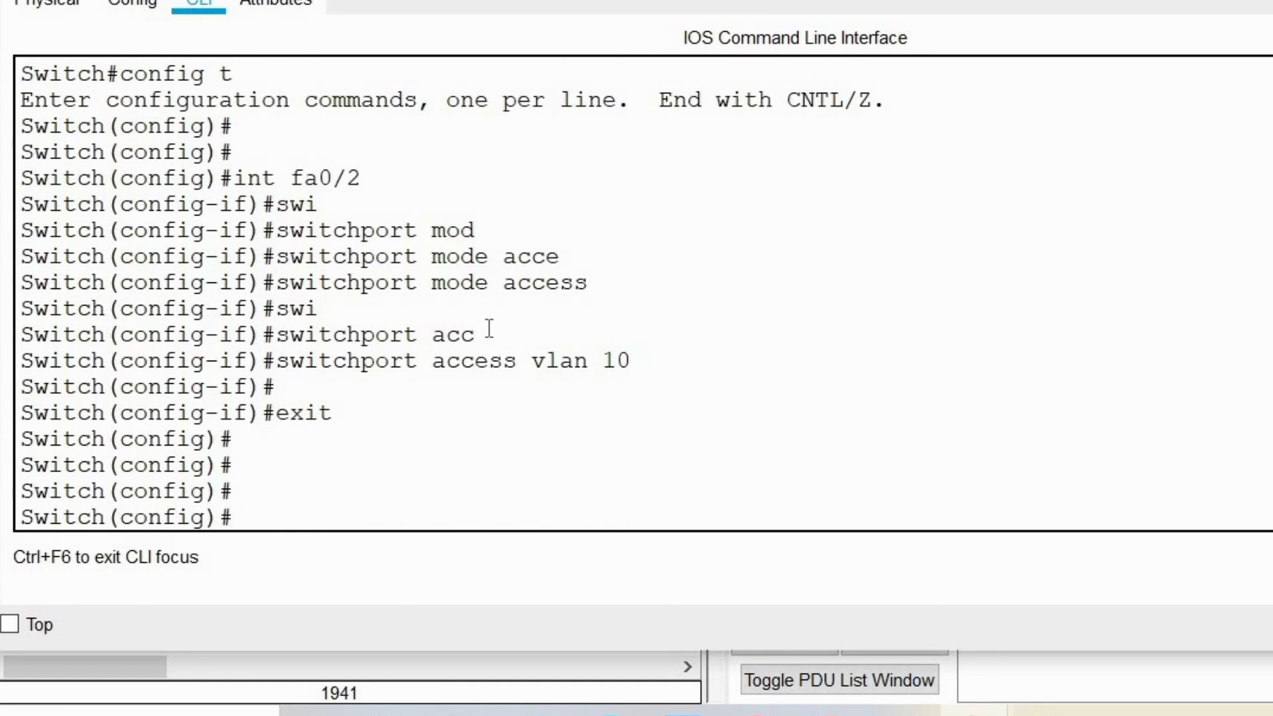
- Enter interface configuration for fa0/3 by reusing the earlier fa0/2 interface command
key("Up")
key("Up")
key("Up")
key("Up")
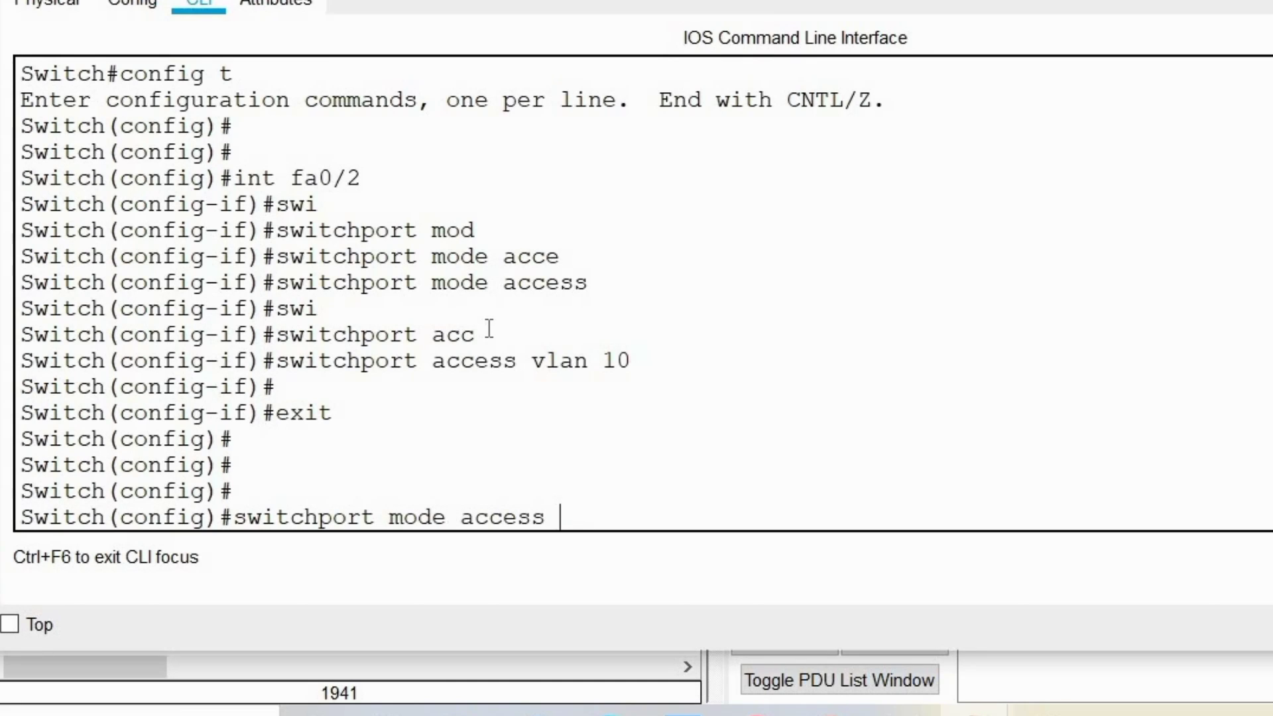
key("BackSpace")
type("3")
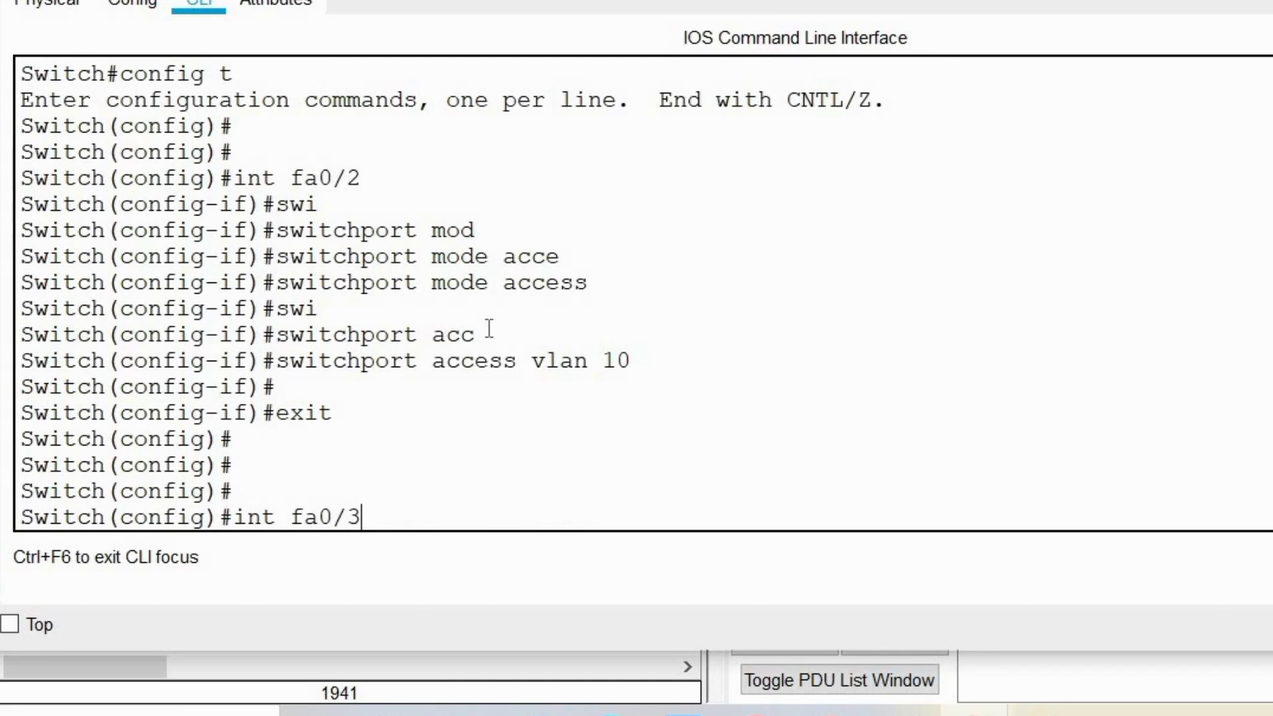
key("Return")
- Set switch interface fa0/3 to access mode by reusing the earlier switchport mode access command
key("Up")
key("Up")
key("Up")
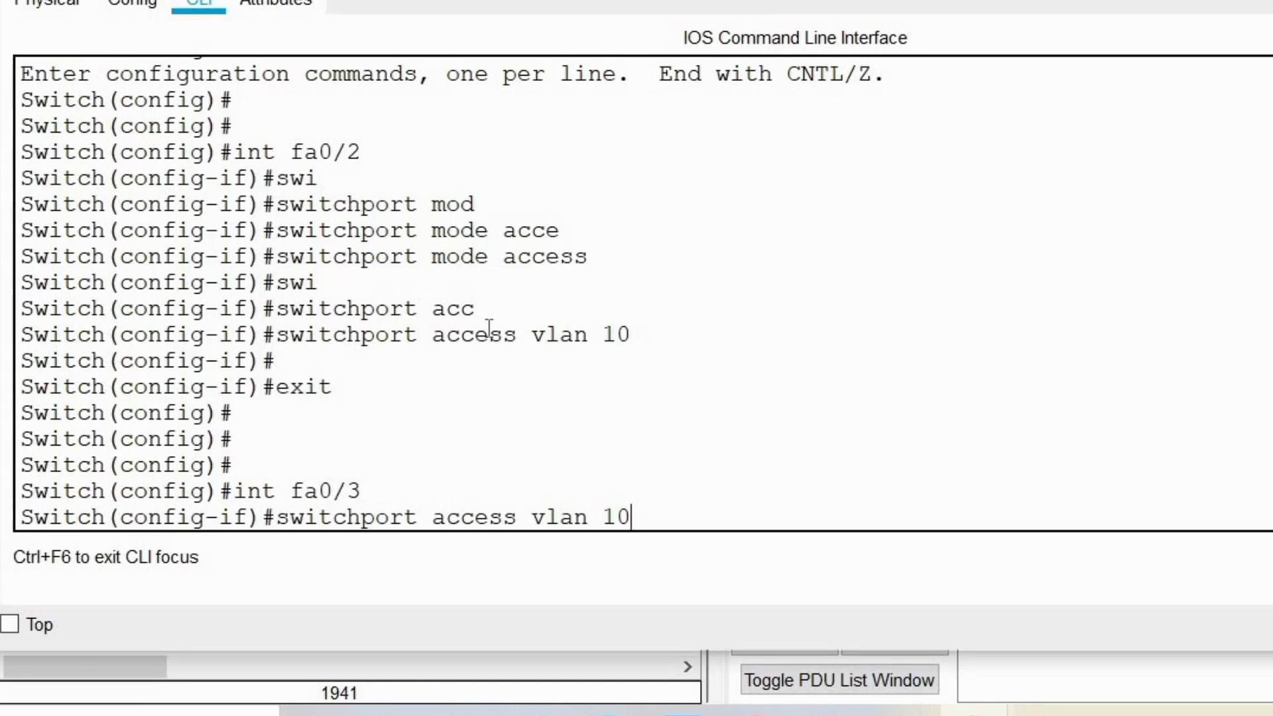
key("Up")
key("Return")
- Assign interface fa0/3 to access VLAN 20 and end configuration mode
key("Up")
key("Up")
key("Up")
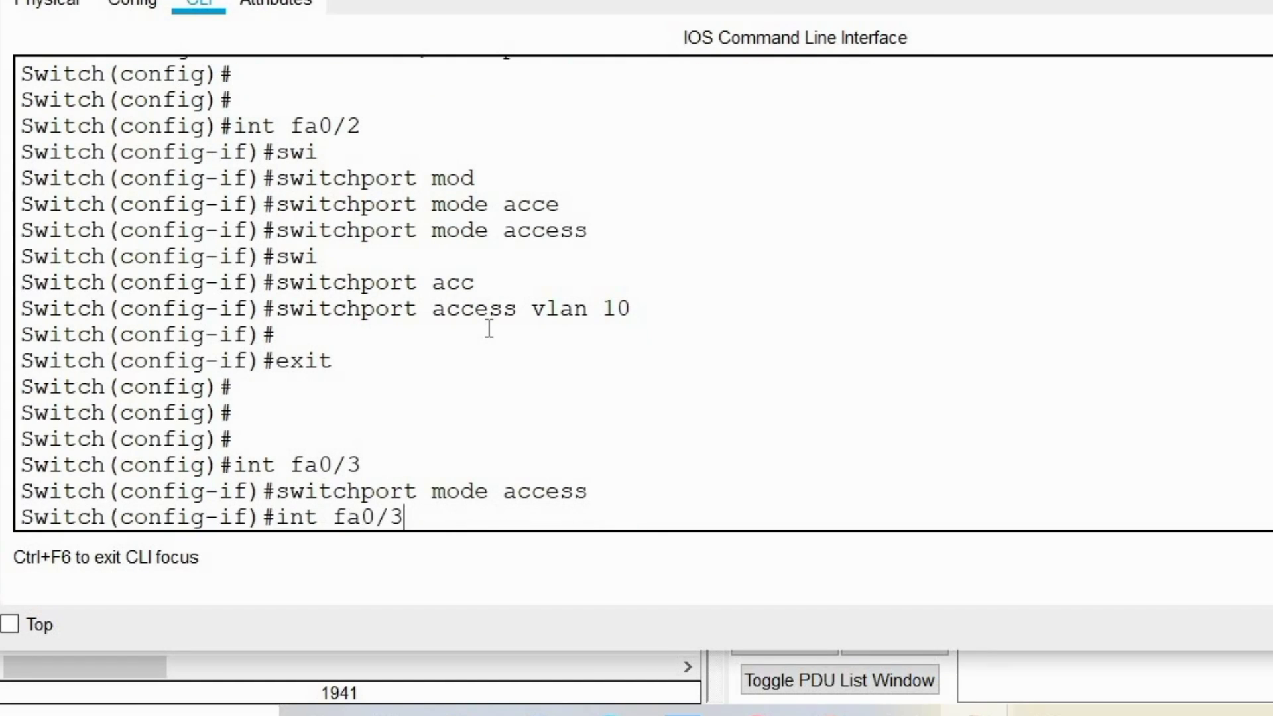
key("Up")
key("BackSpace")
key("BackSpace")
type("2")
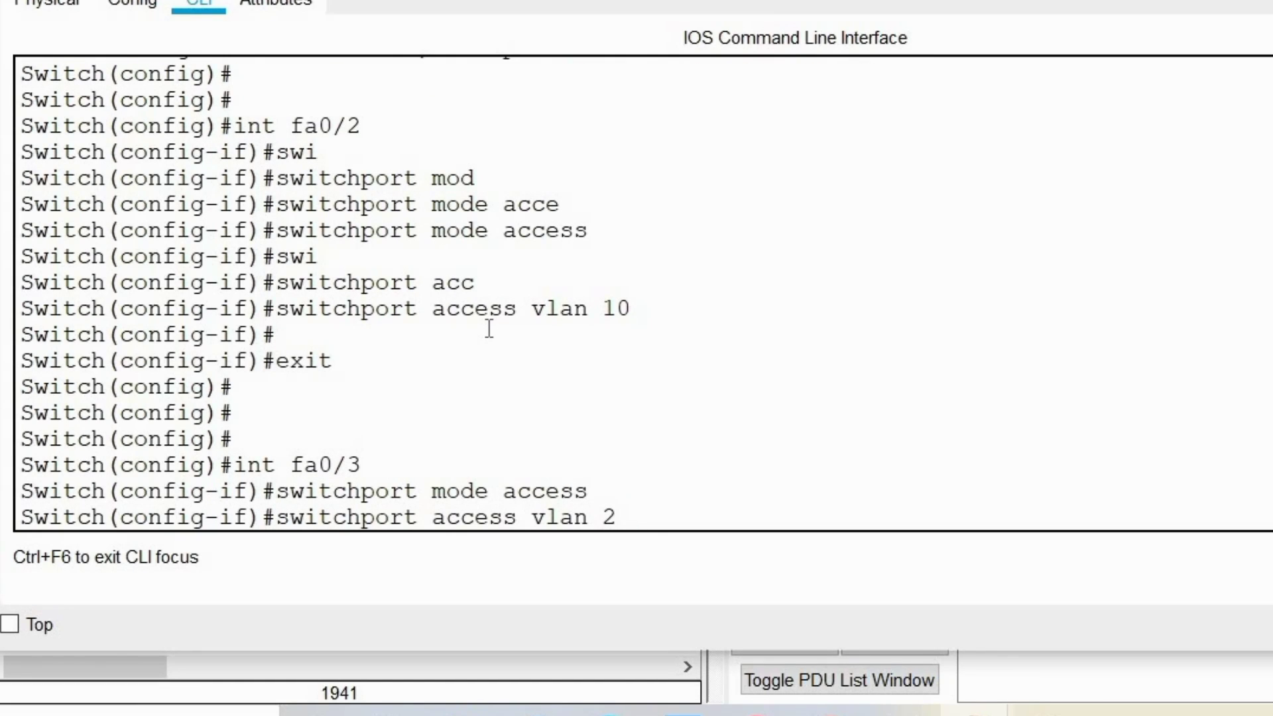
type("0")
key("Return")
key("Return")
key("Return")
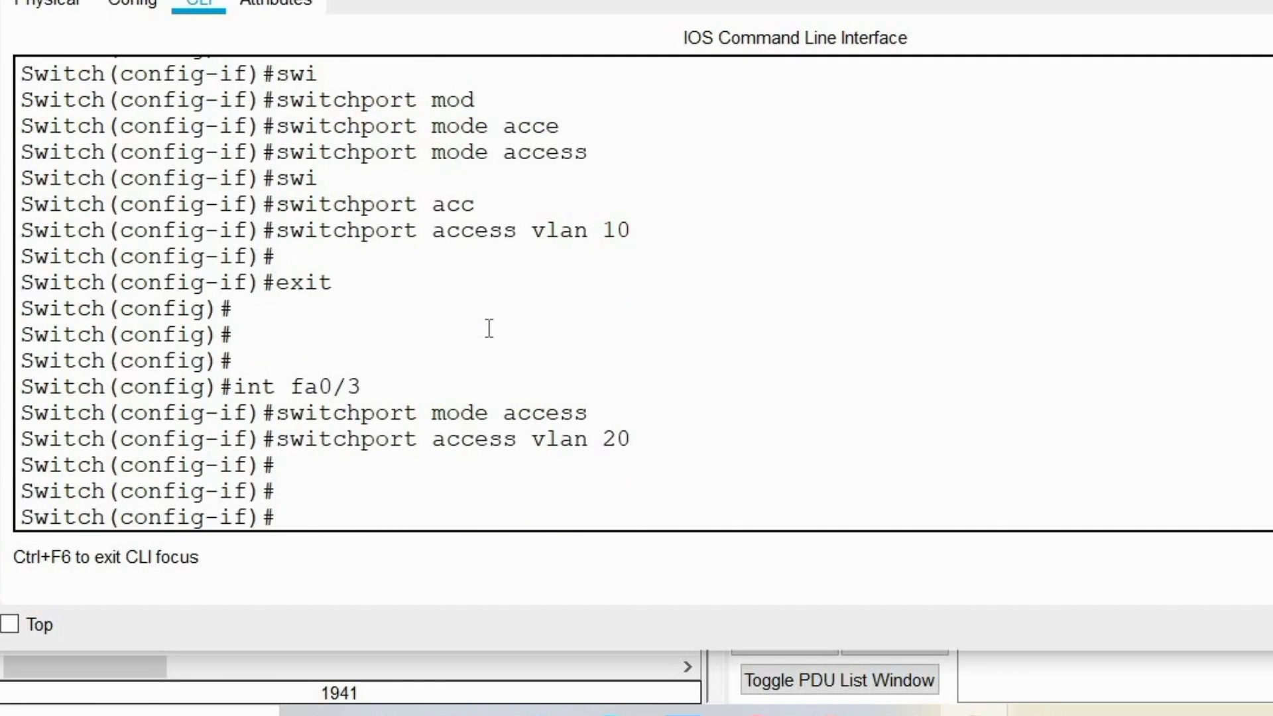
type("end")
key("Return")
key("Return")
- Show the VLAN summary with sh vlan brief and check the port membership of VLANs 10 and 20
type("sh")
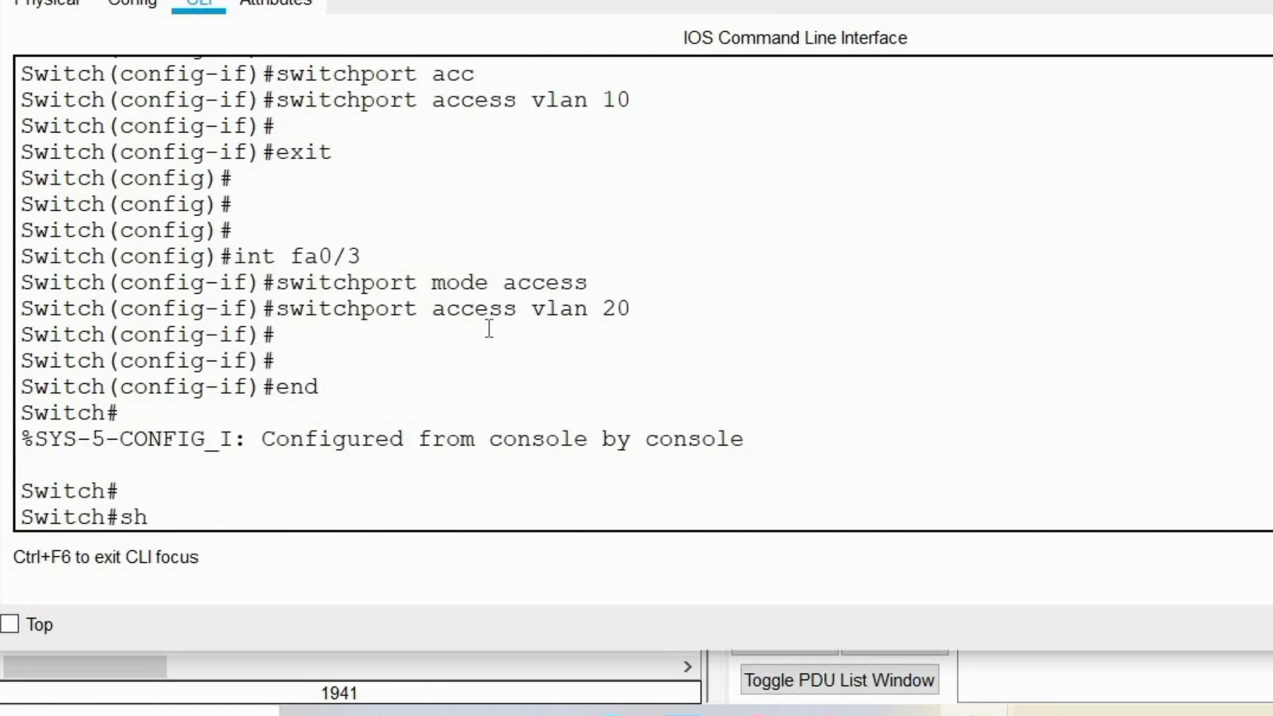
type(" vlan br")
key("Tab")
key("Return")
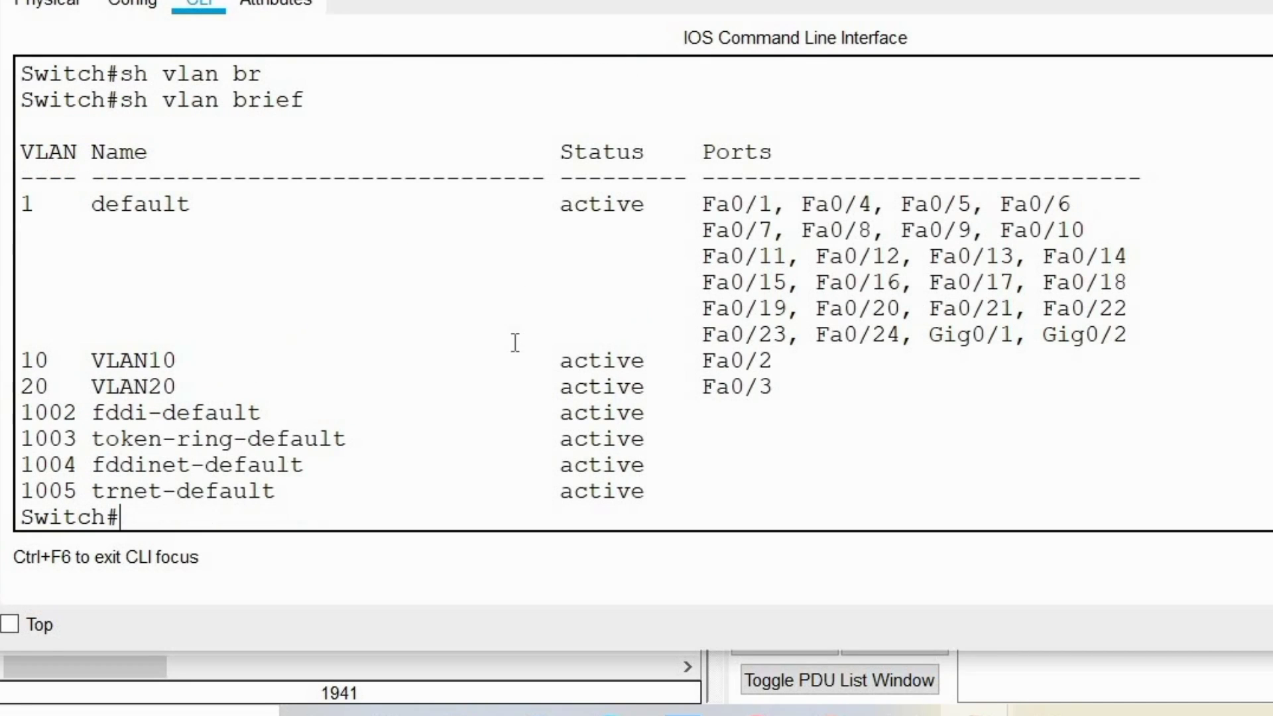
left_click_drag(26, 358, 782, 361)
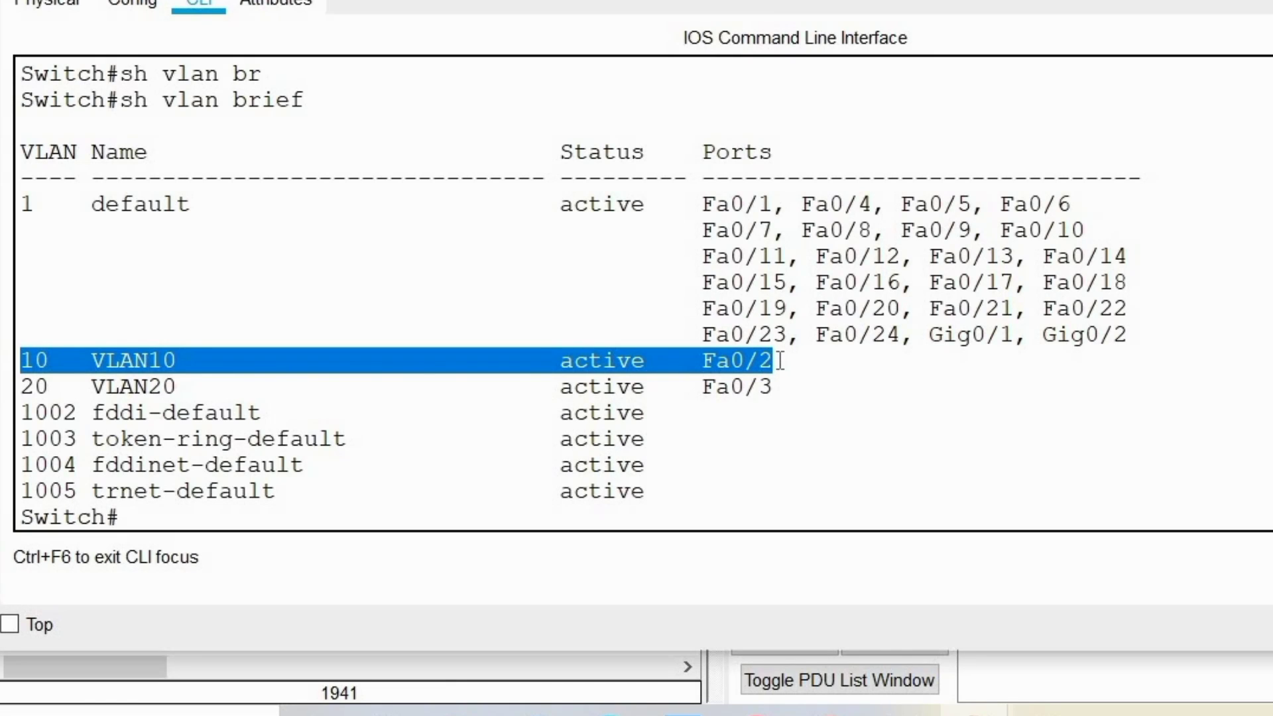
left_click_drag(776, 387, 22, 402)
left_click_drag(21, 397, 19, 387)
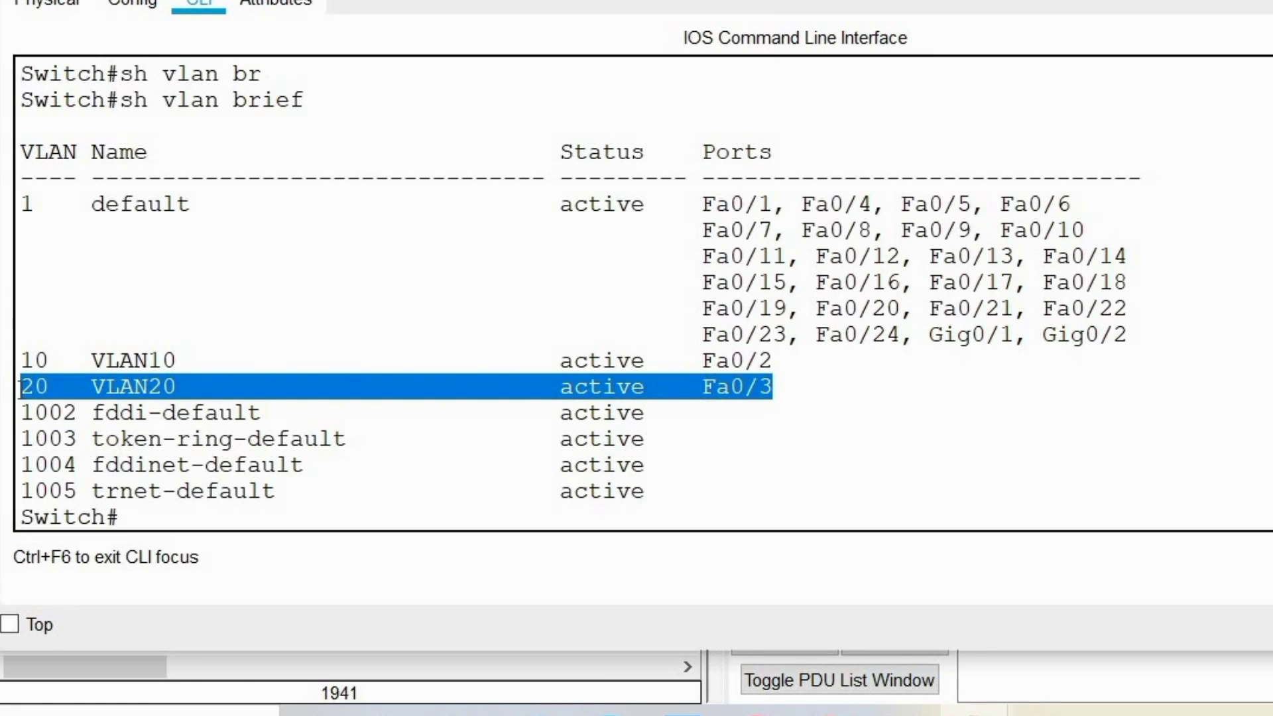
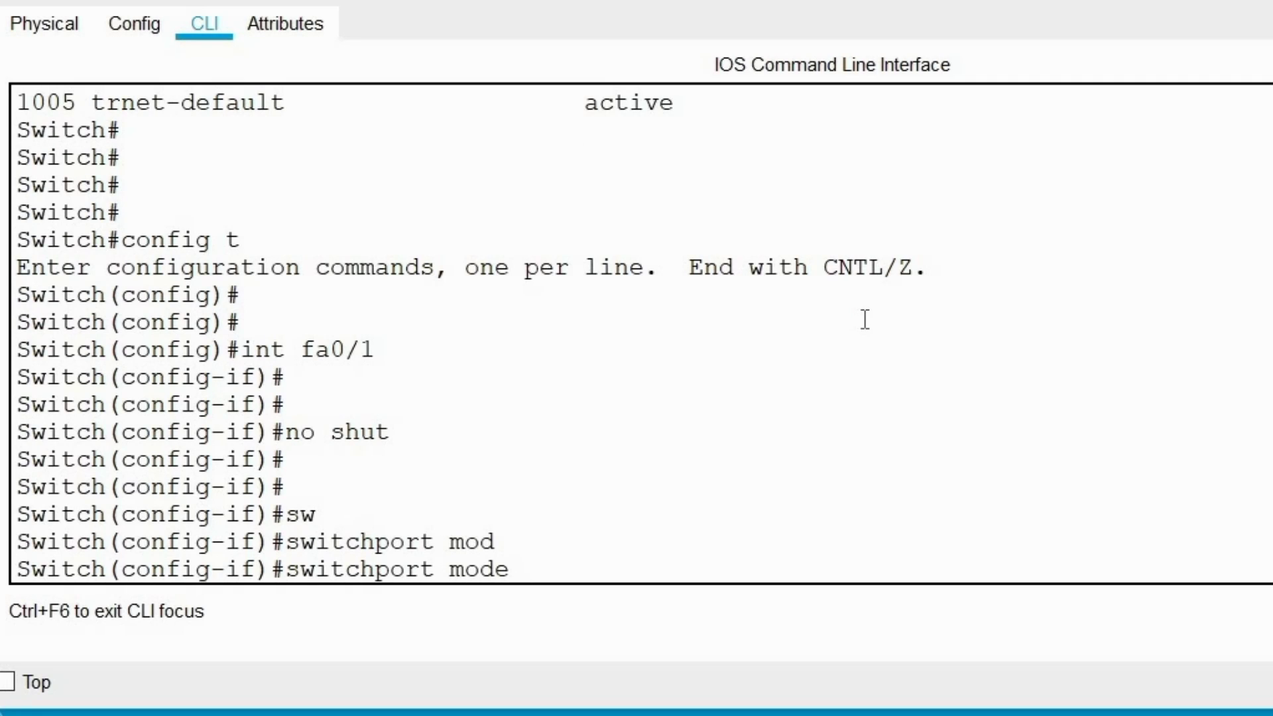
- Set switch interface fa0/1 to trunk mode with switchport mode trunk and end configuration mode
type("tr")
key("Tab")
key("Return")
key("Return")
key("Return")
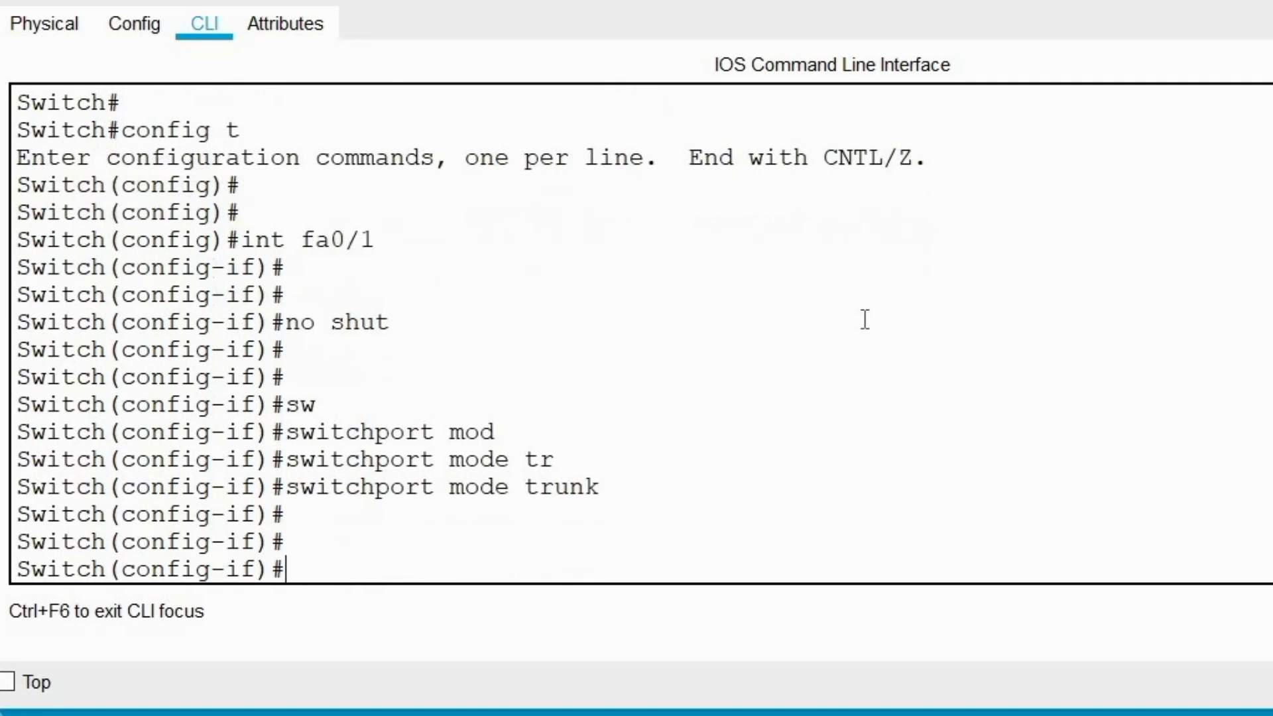
type("ex")
key("BackSpace")
type("nd")
key("Return")
key("Return")
key("Return")
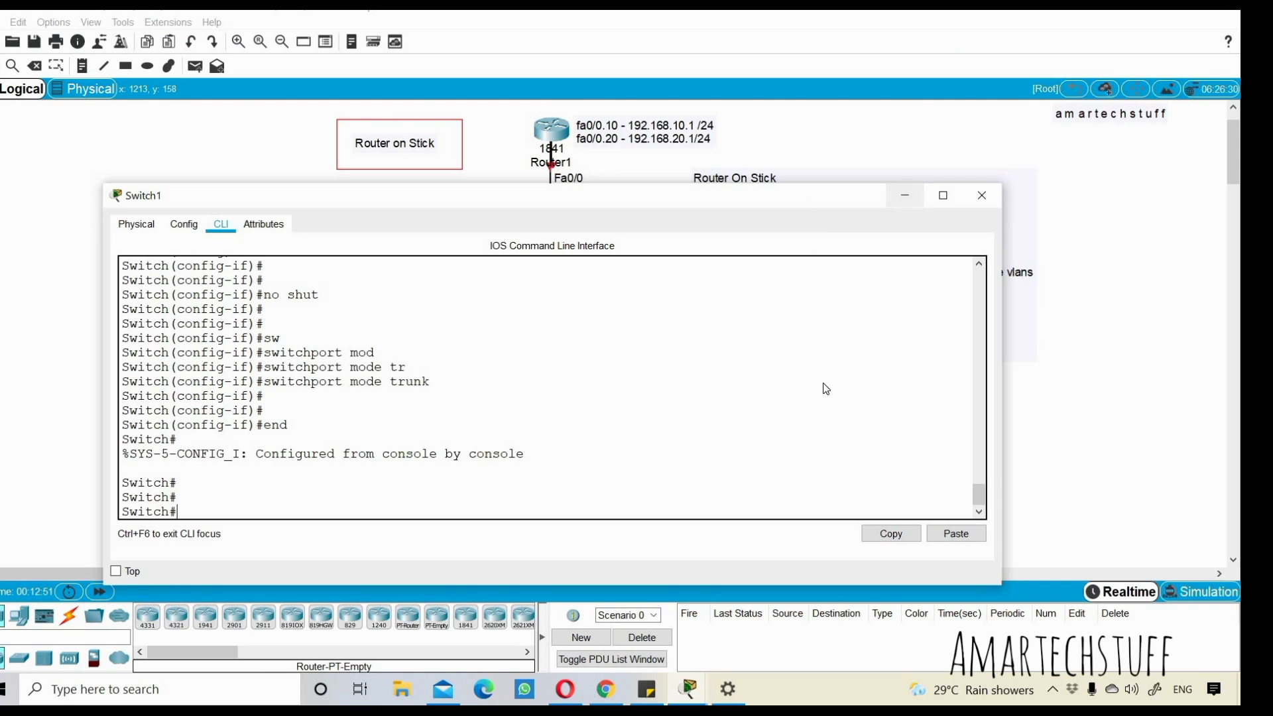
- Move the Switch1 console out of the way and examine Router1's Fa0/0 link and planned subinterface addresses in the topology
left_click_drag(599, 190, 600, 401)
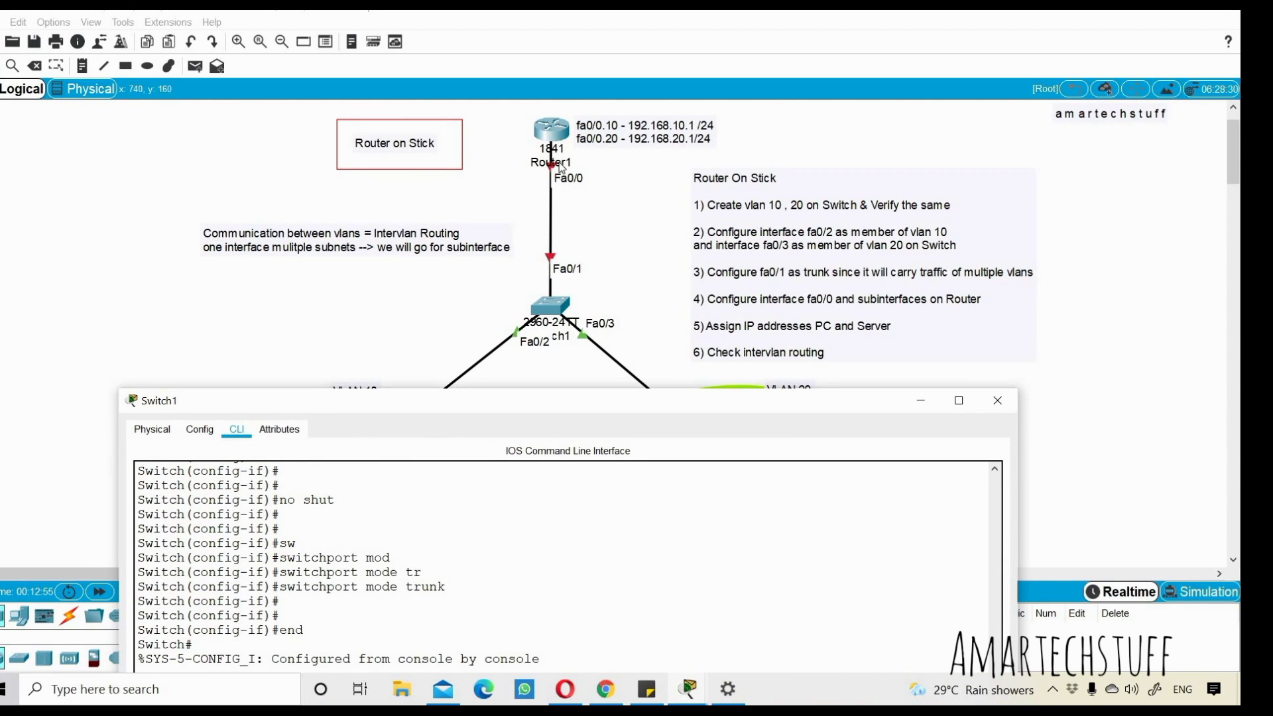
left_click(600, 229)
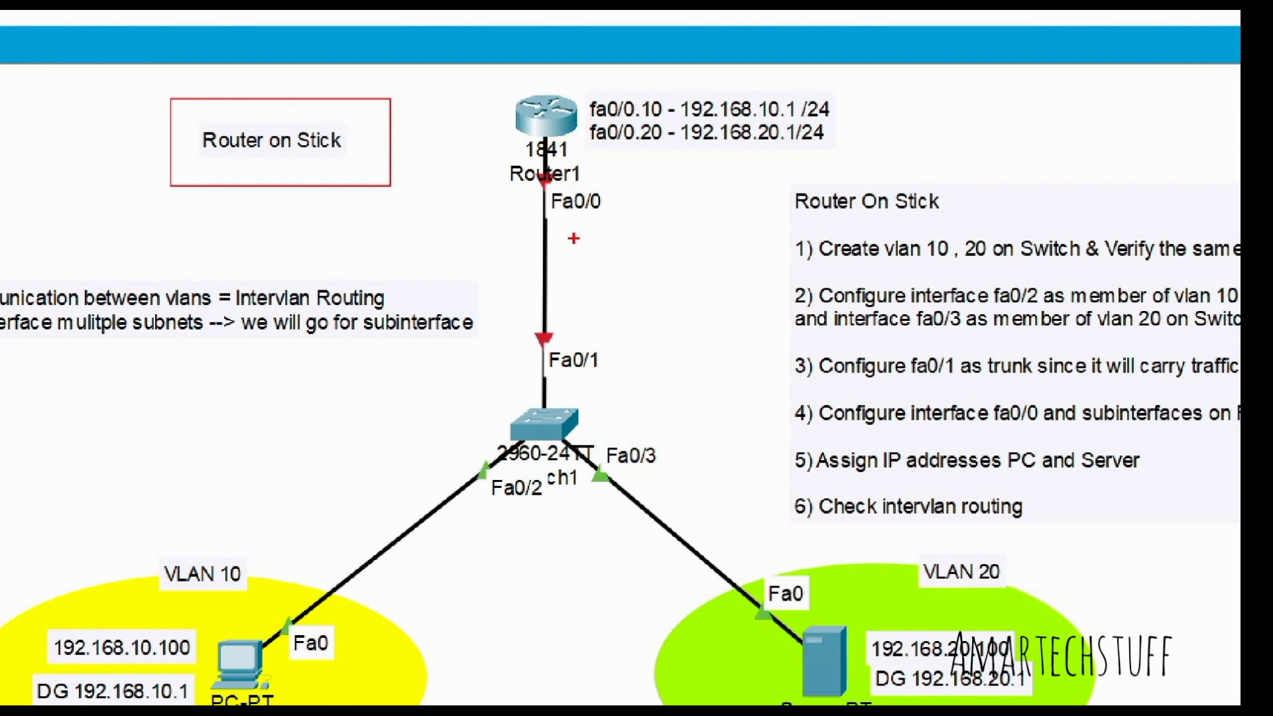
left_click_drag(558, 216, 619, 210)
mouse_move(595, 81)
left_mouse_down()
mouse_move(577, 89)
mouse_move(579, 141)
mouse_move(625, 160)
left_mouse_up()
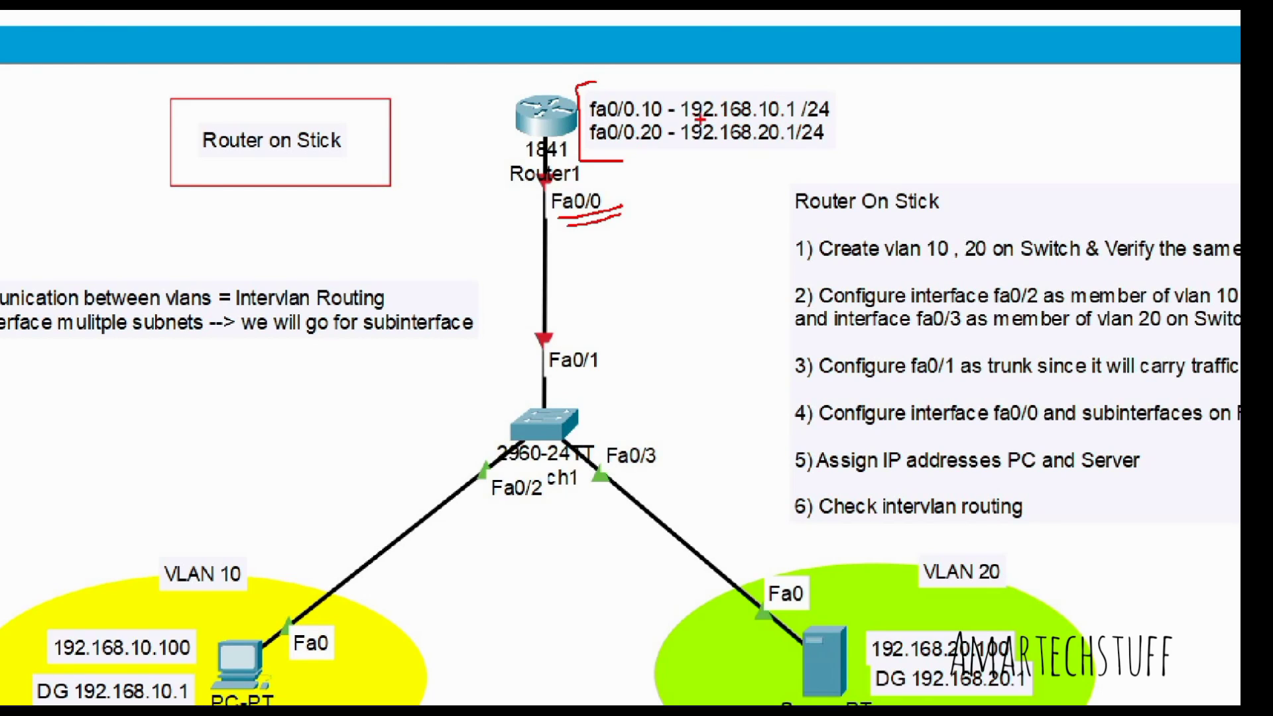
mouse_move(834, 106)
left_mouse_down()
mouse_move(842, 117)
mouse_move(874, 85)
left_mouse_up()
left_click_drag(834, 135, 892, 110)
mouse_move(897, 109)
left_mouse_down()
mouse_move(913, 97)
mouse_move(889, 140)
mouse_move(907, 140)
mouse_move(912, 118)
left_mouse_up()
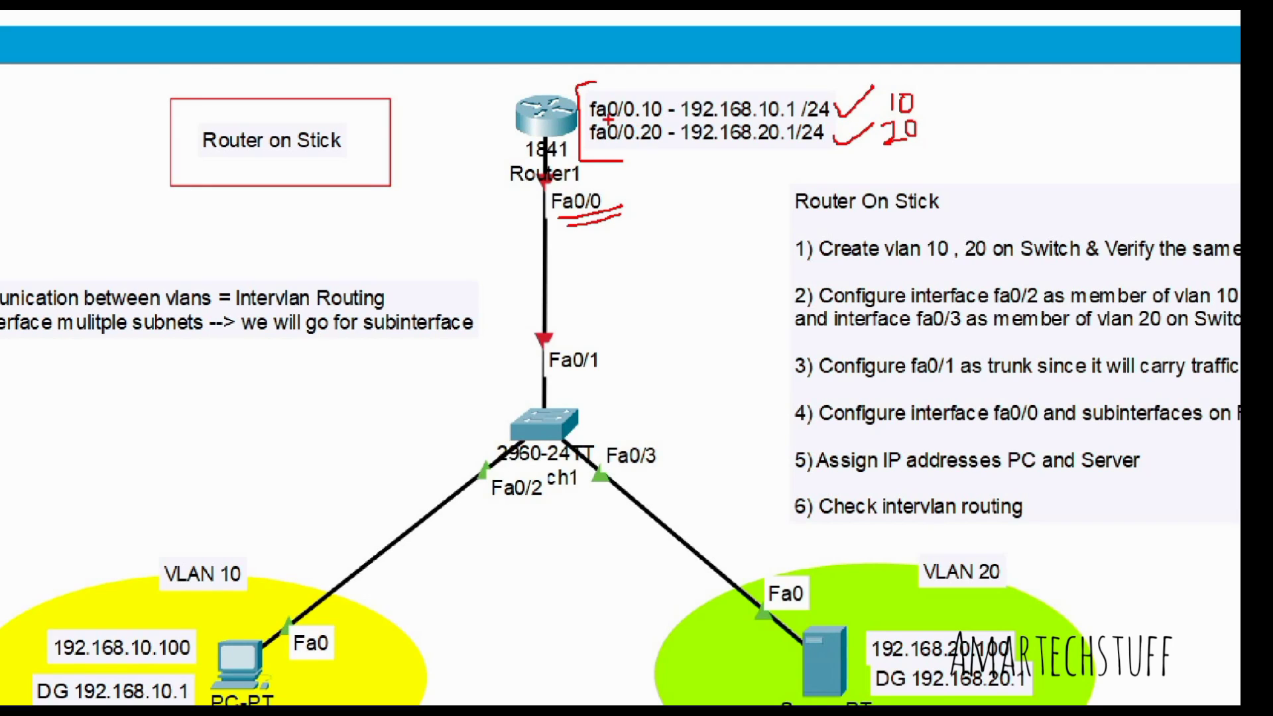
left_click_drag(590, 120, 627, 121)
left_click_drag(641, 141, 666, 142)
left_click_drag(875, 160, 928, 158)
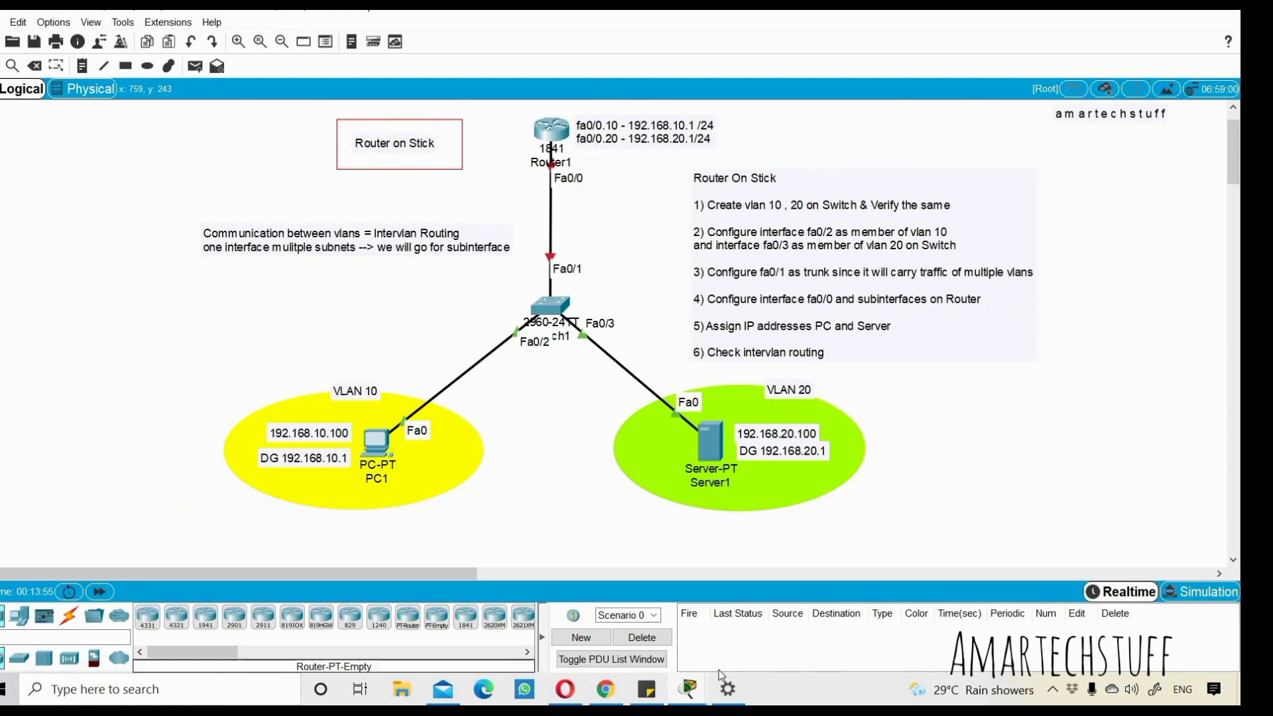
- Open Router1's command line and enter privileged mode, continuing into global configuration mode with config t
left_click(546, 114)
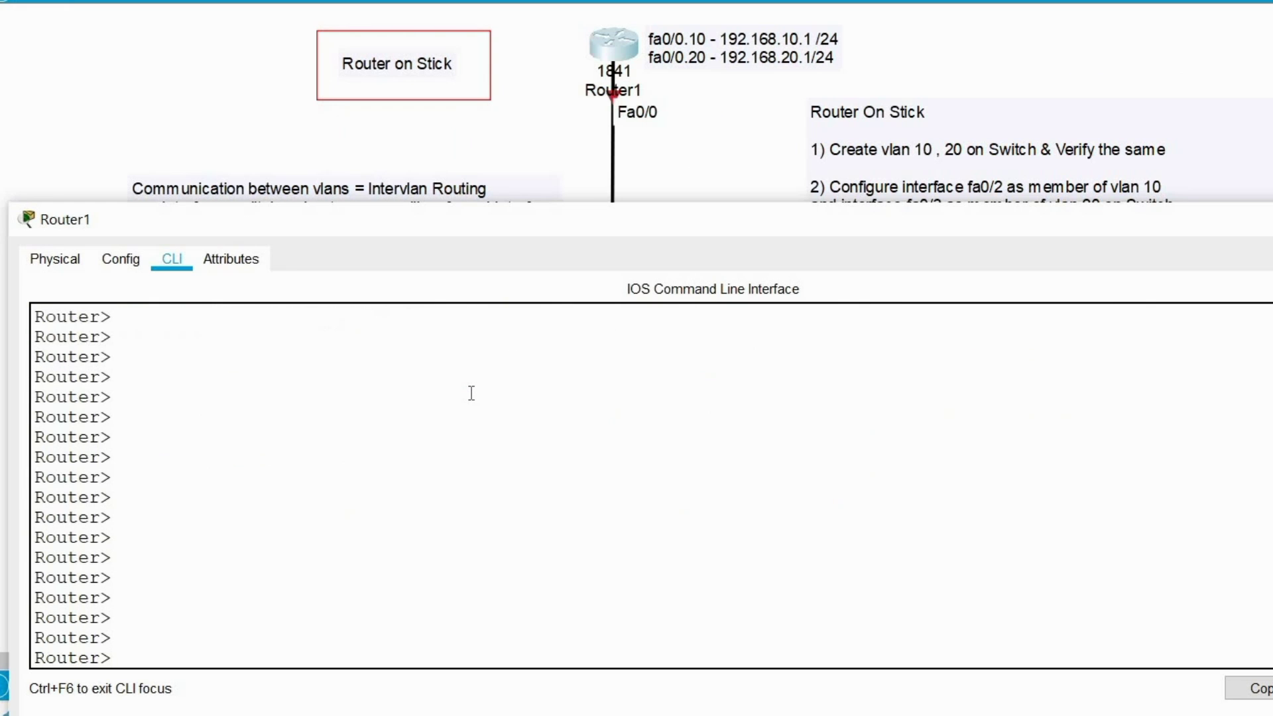
type("en")
key("Return")
key("Return")
key("Return")
key("Return")
key("Return")
type("config t")
key("Return")
key("Return")
key("Return")
key("Return")
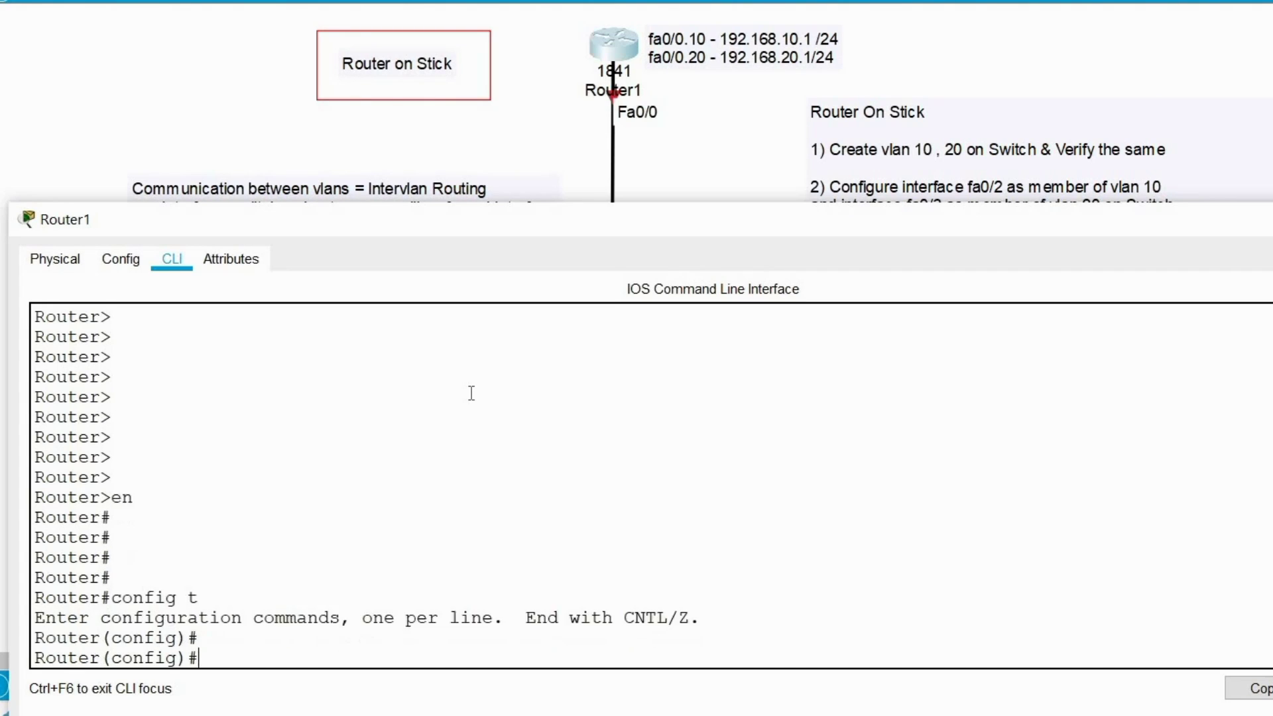
- Enable router interface fa0/0 with no shut and leave its interface configuration
type("int fa")
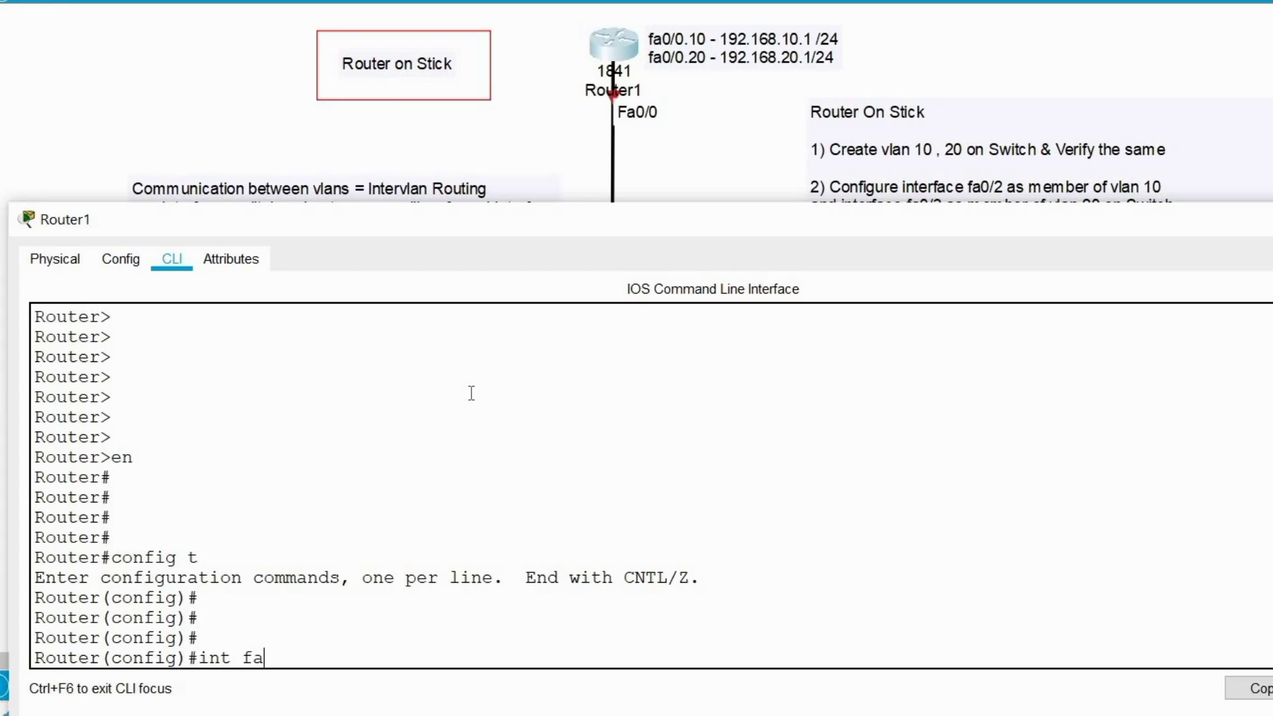
type("0/0")
key("Return")
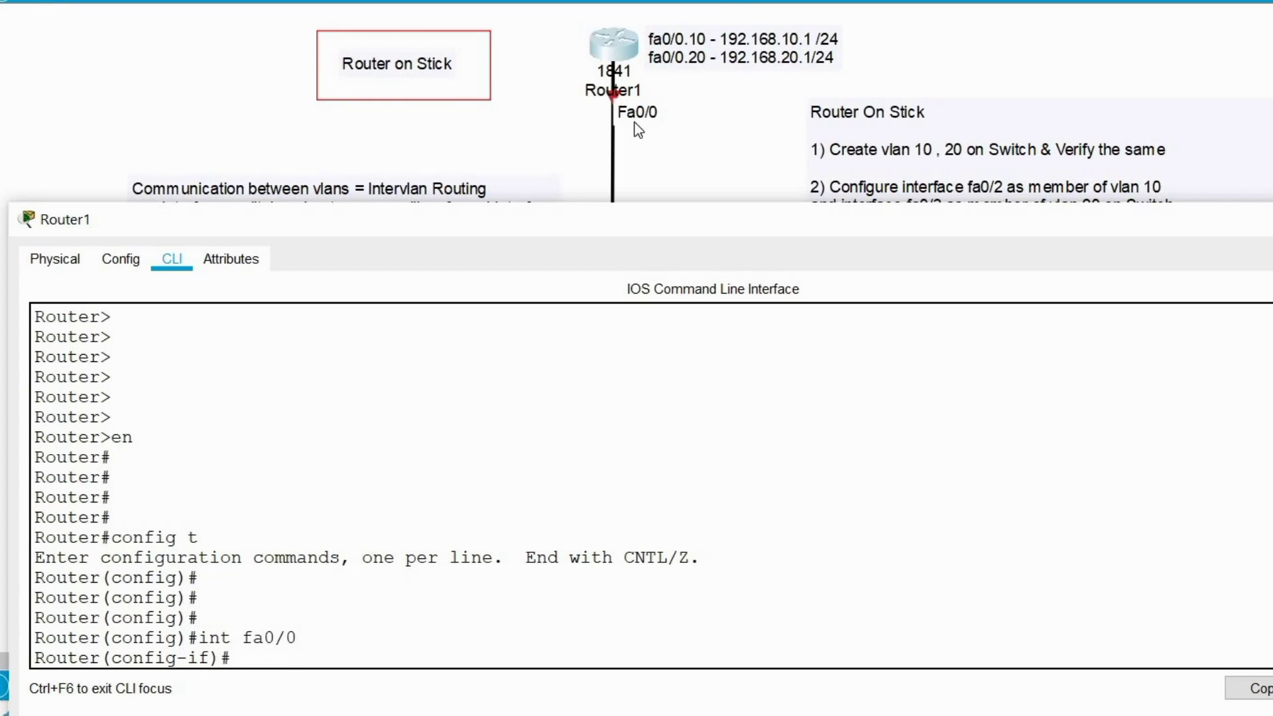
type("no shut")
key("Return")
key("Return")
key("Return")
key("Return")
key("Return")
key("Return")
key("Return")
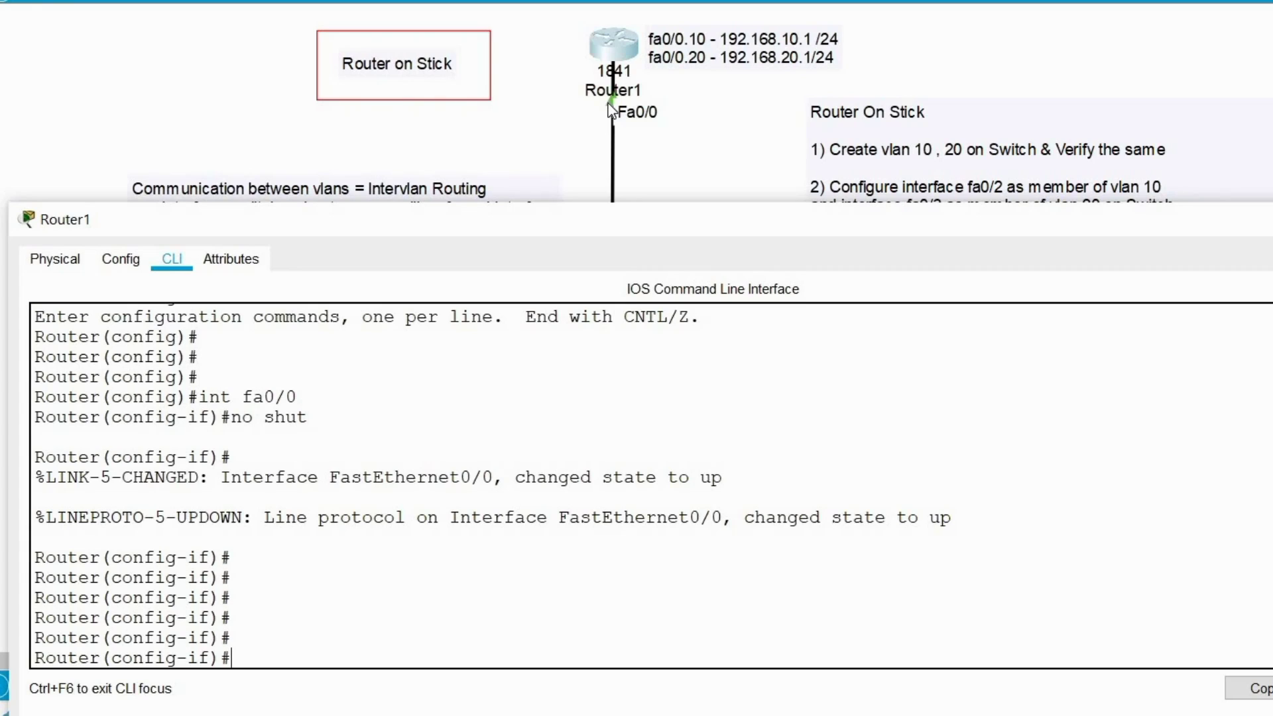
type("exit")
key("Return")
key("Return")
key("Return")
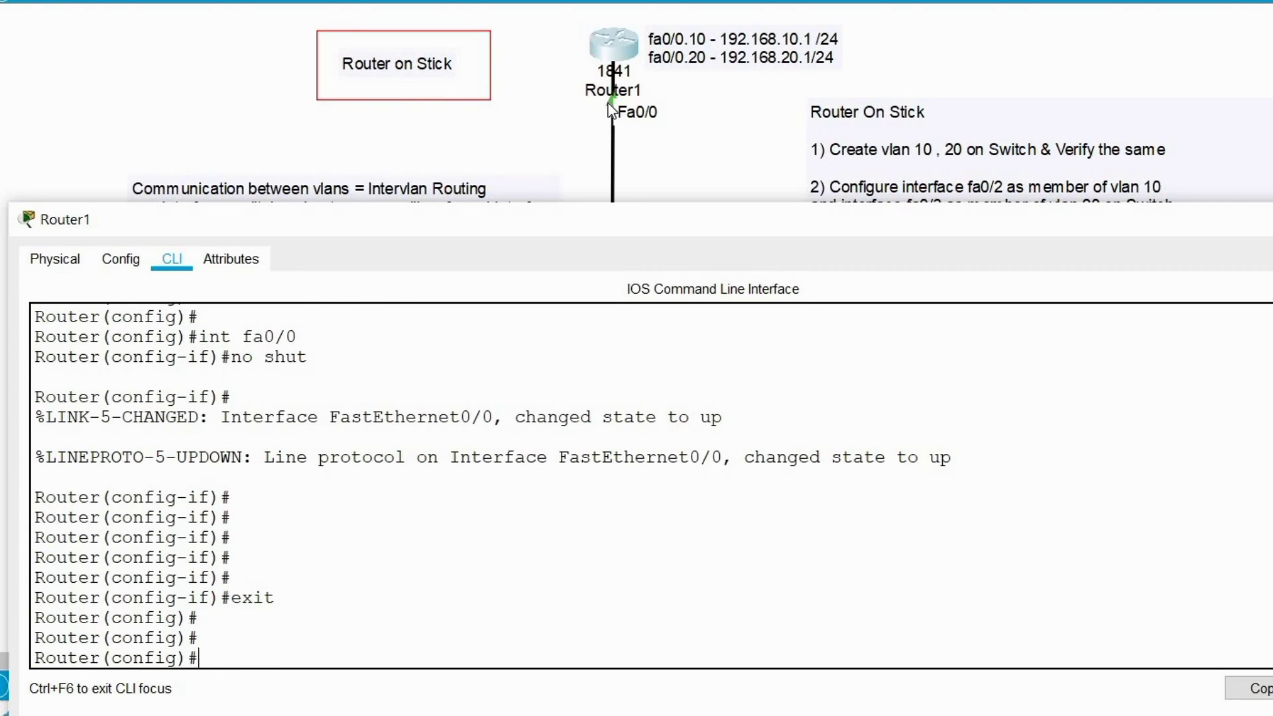
- Create subinterface fa0/0.10 on the router and enter its configuration
type("int fa0/0.10")
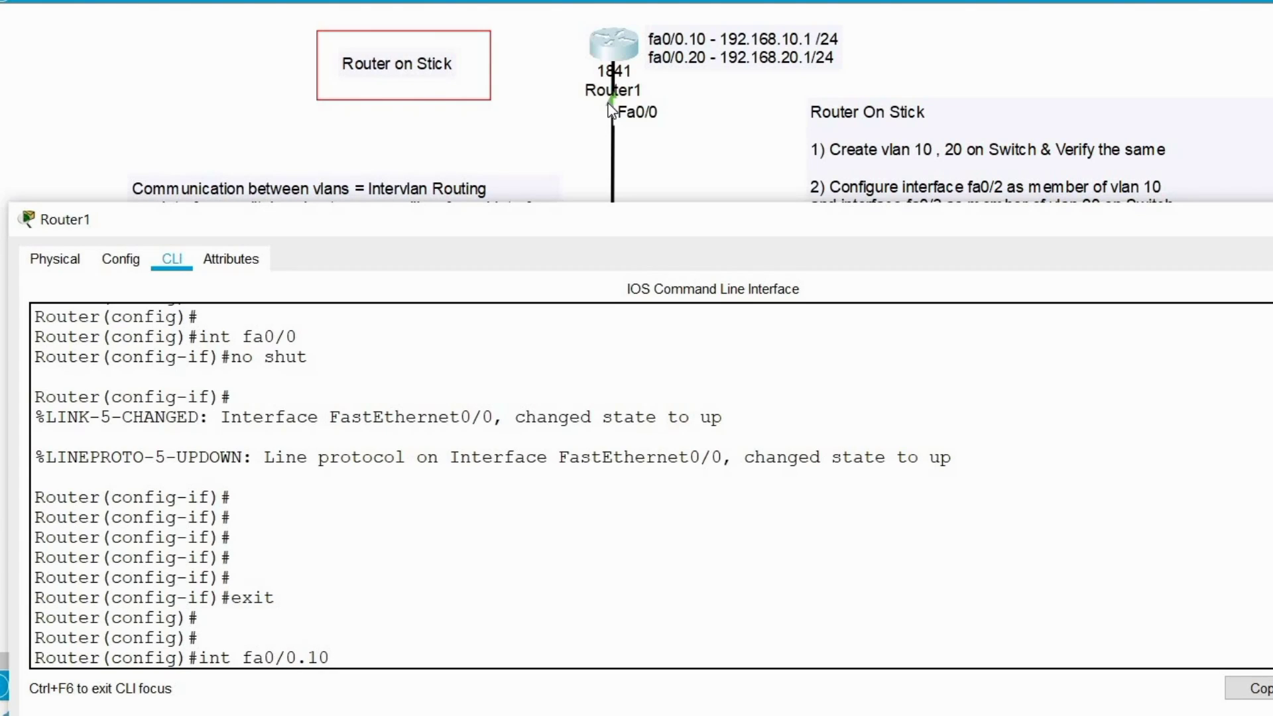
key("Return")
key("Return")
key("Return")
key("Return")
key("Return")
key("Return")
key("Return")
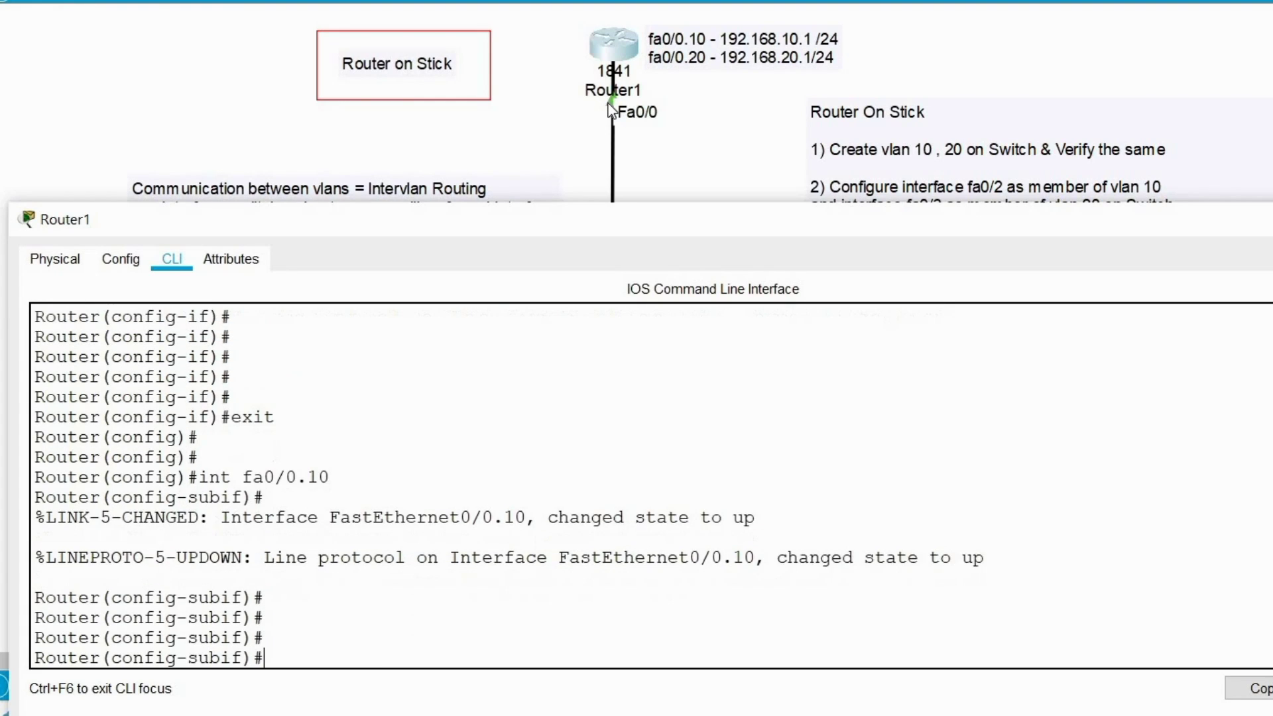
- Try to assign IP address 192.168.10.1 with mask 255.255.255.0 to subinterface fa0/0.10 and read the router's response
type("ip")
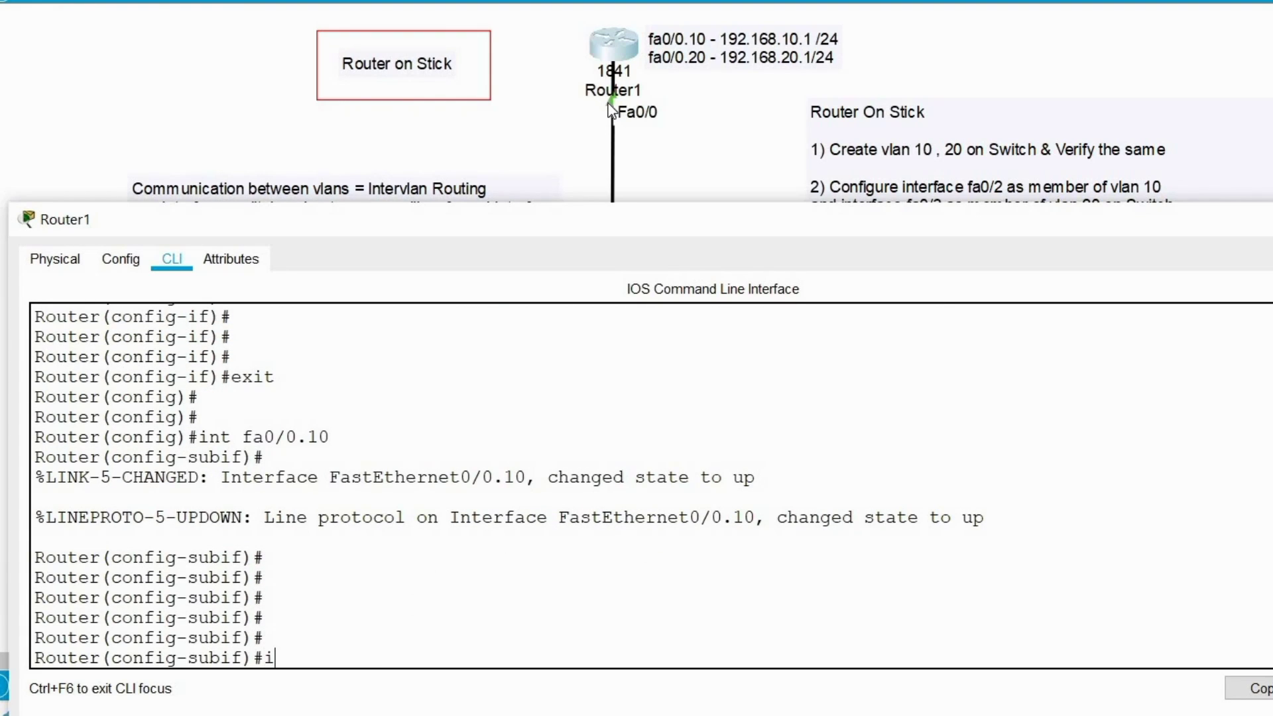
type(" add")
key("Tab")
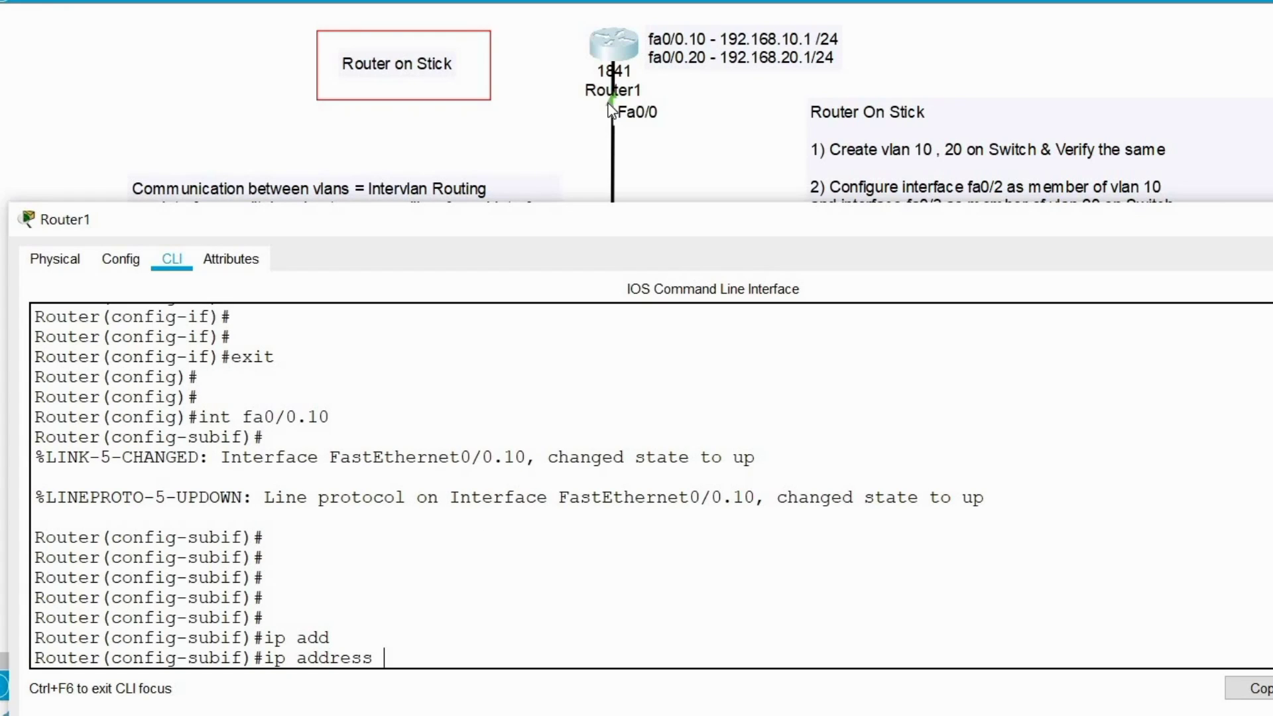
type("192.168.10.1 255.")
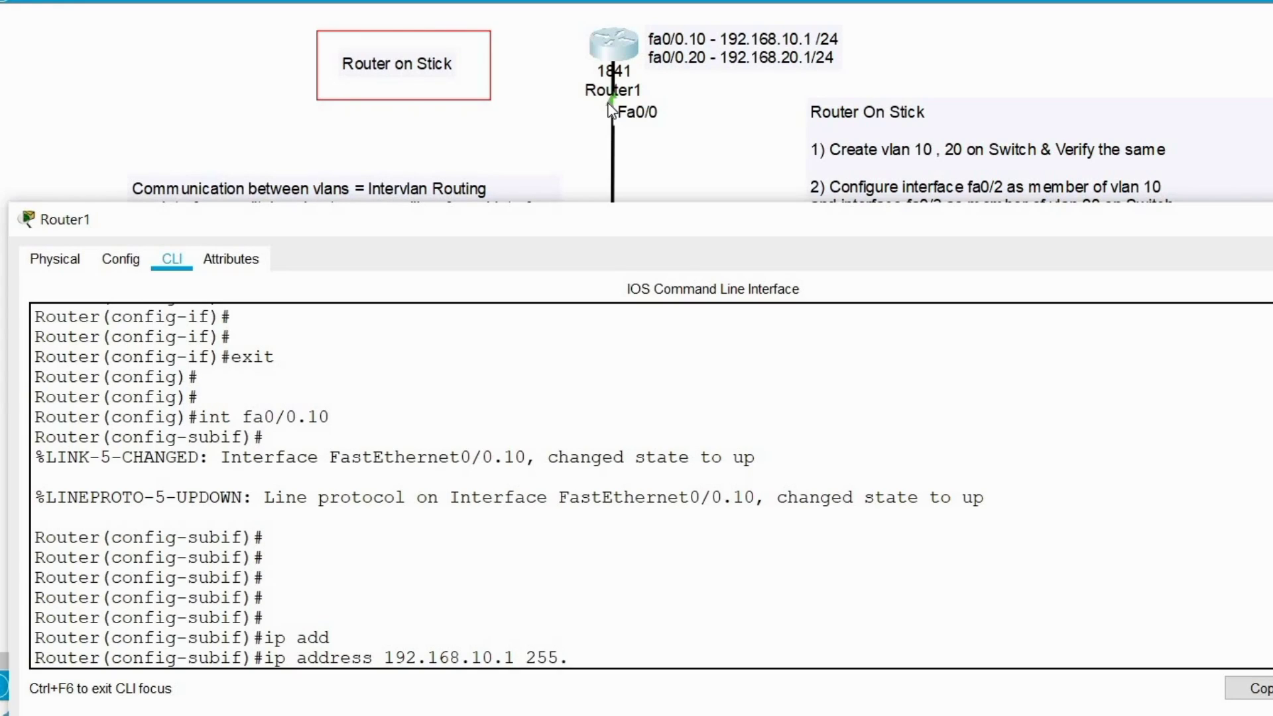
type("255.255.0")
key("Return")
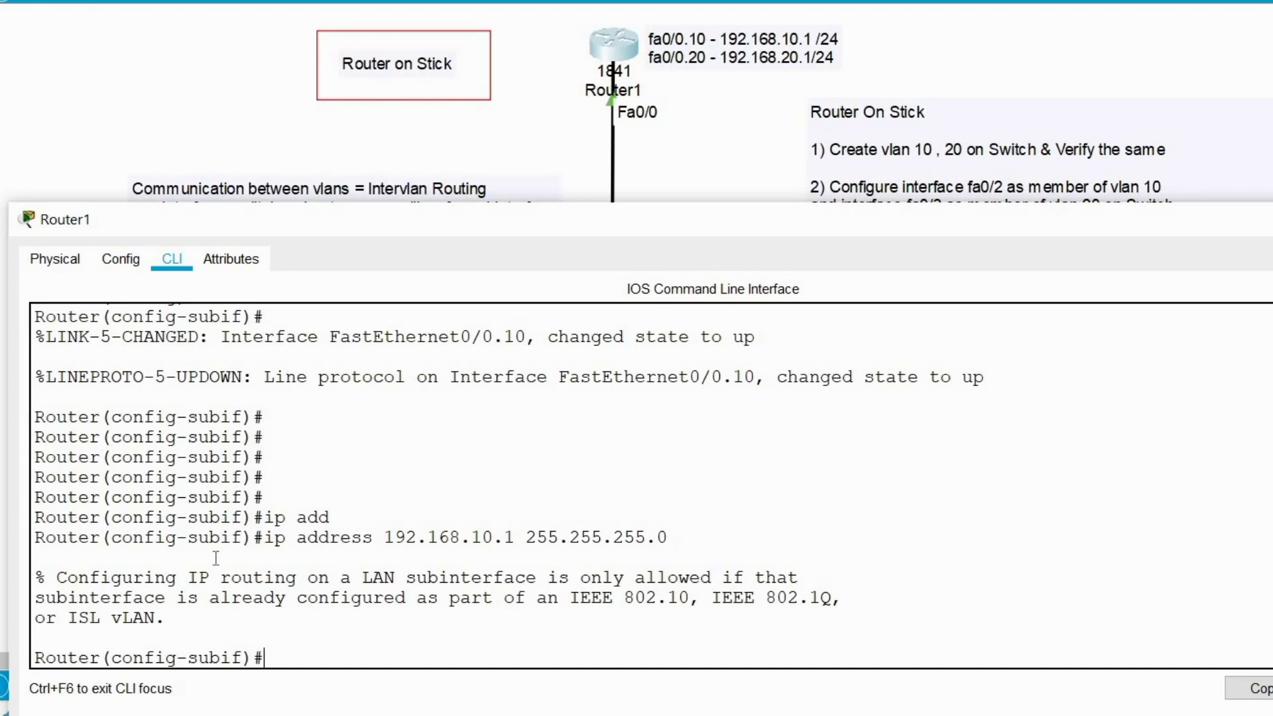
left_click_drag(189, 578, 575, 592)
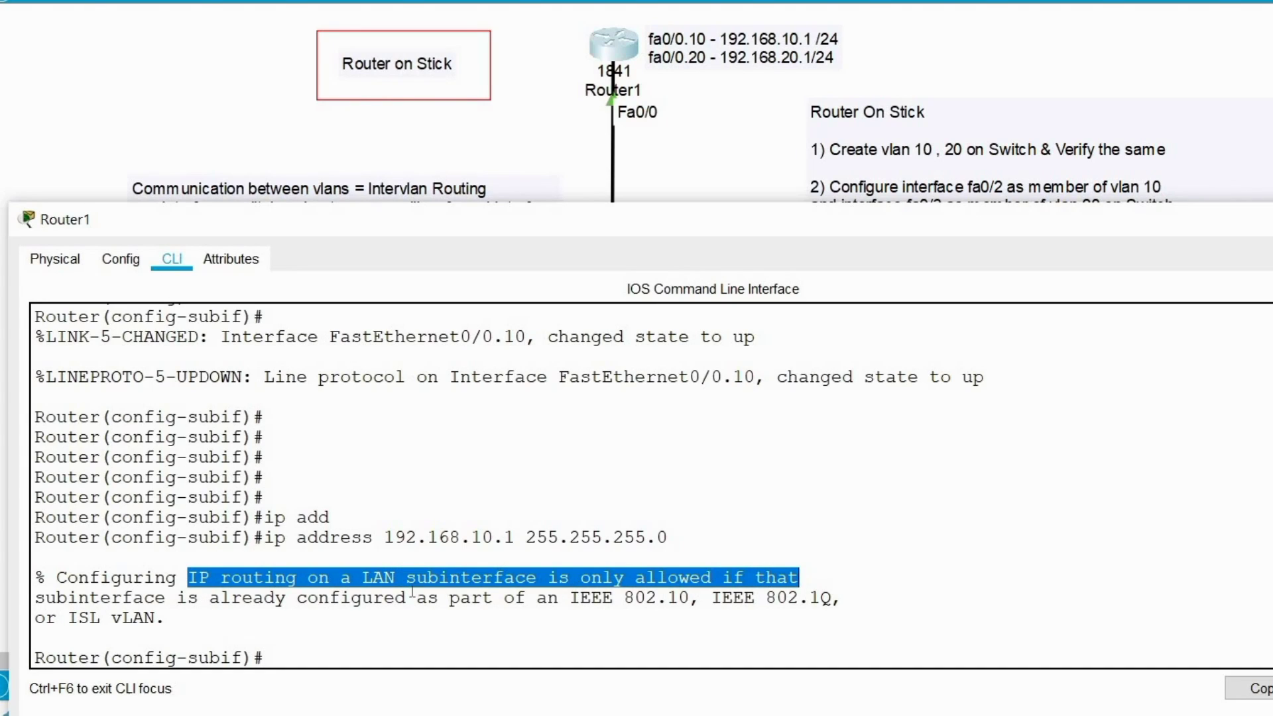
left_click_drag(398, 598, 690, 598)
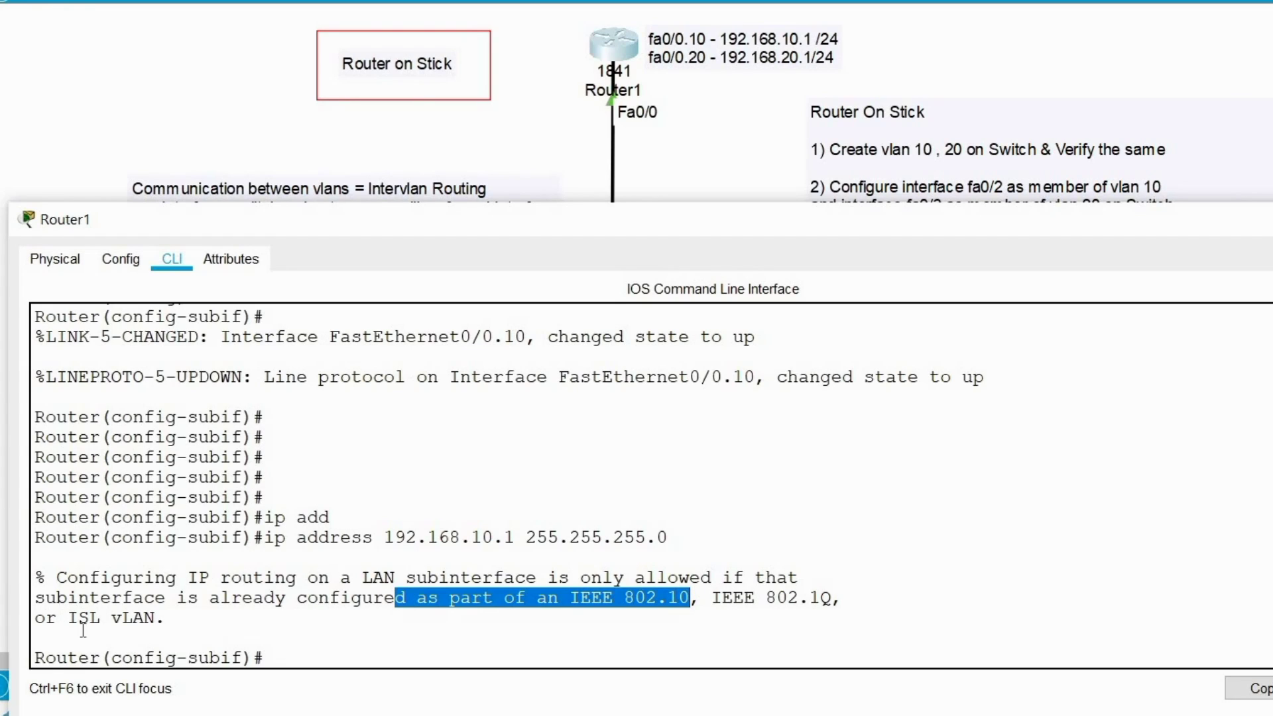
left_click_drag(67, 617, 111, 617)
left_click(141, 577)
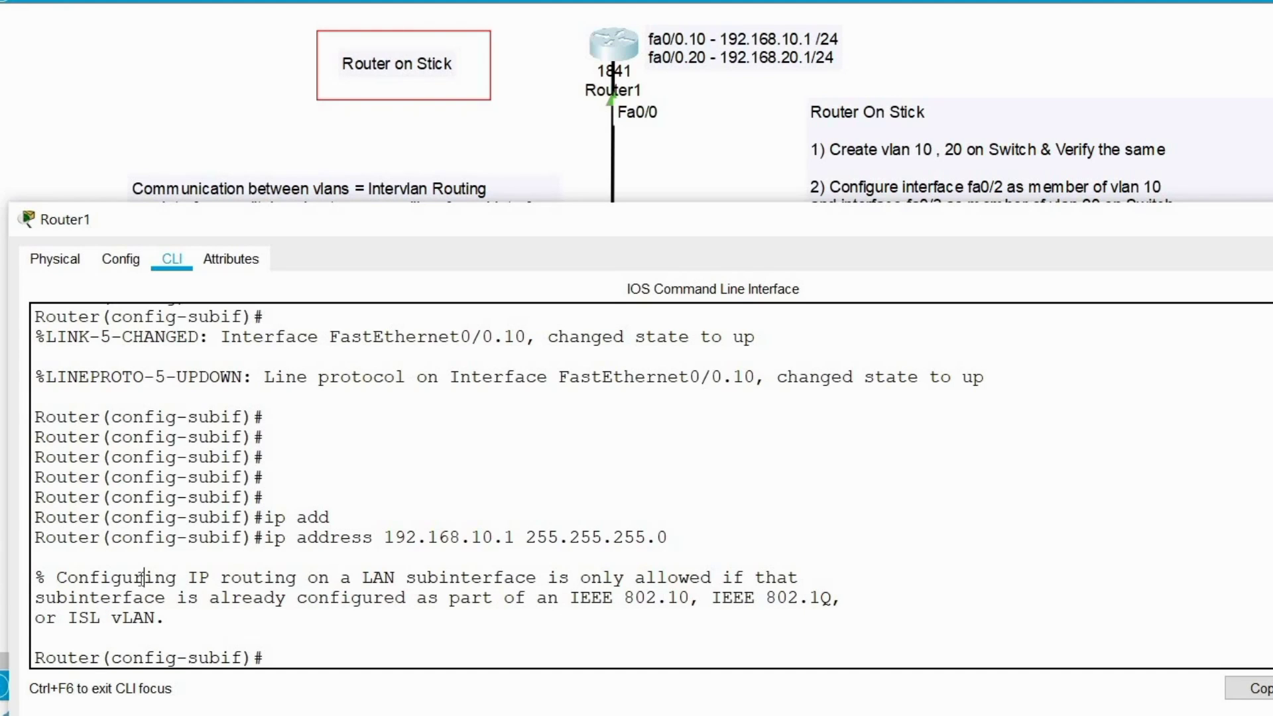
- List the available encapsulation options for subinterface fa0/0.10 with encapsulation ?
key("Return")
key("Return")
key("Return")
type("enc")
key("Tab")
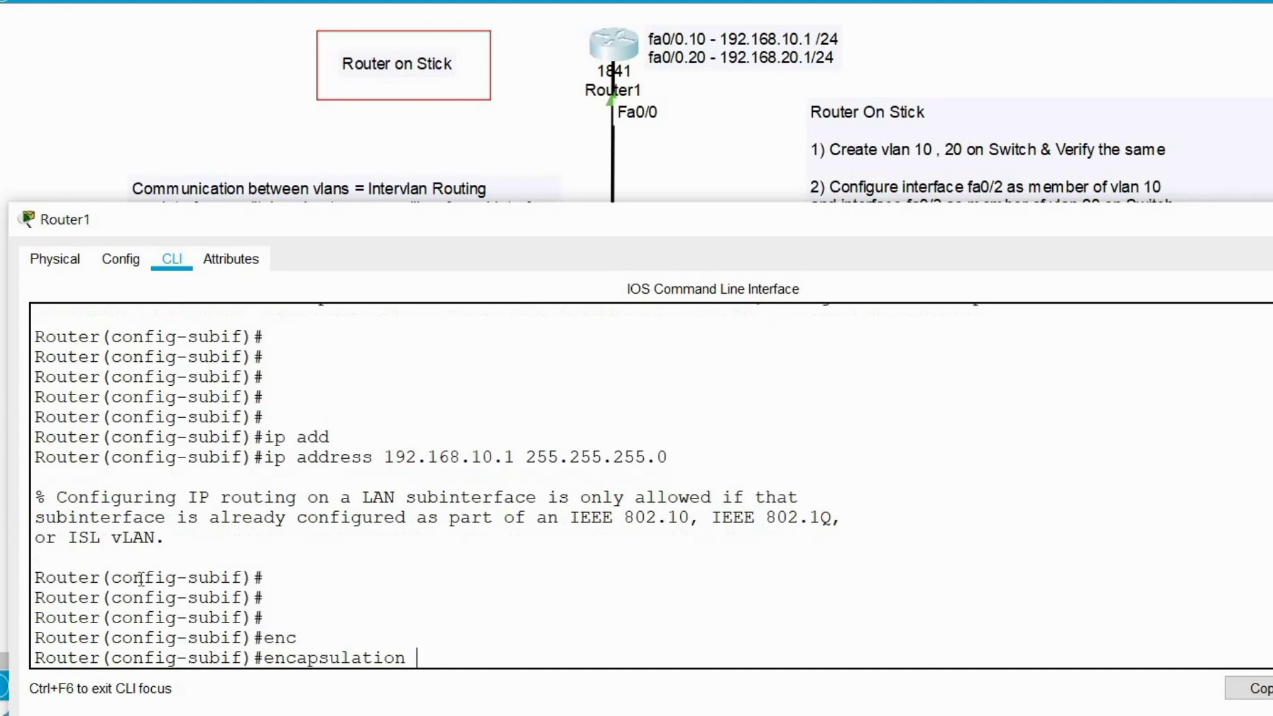
type("?")
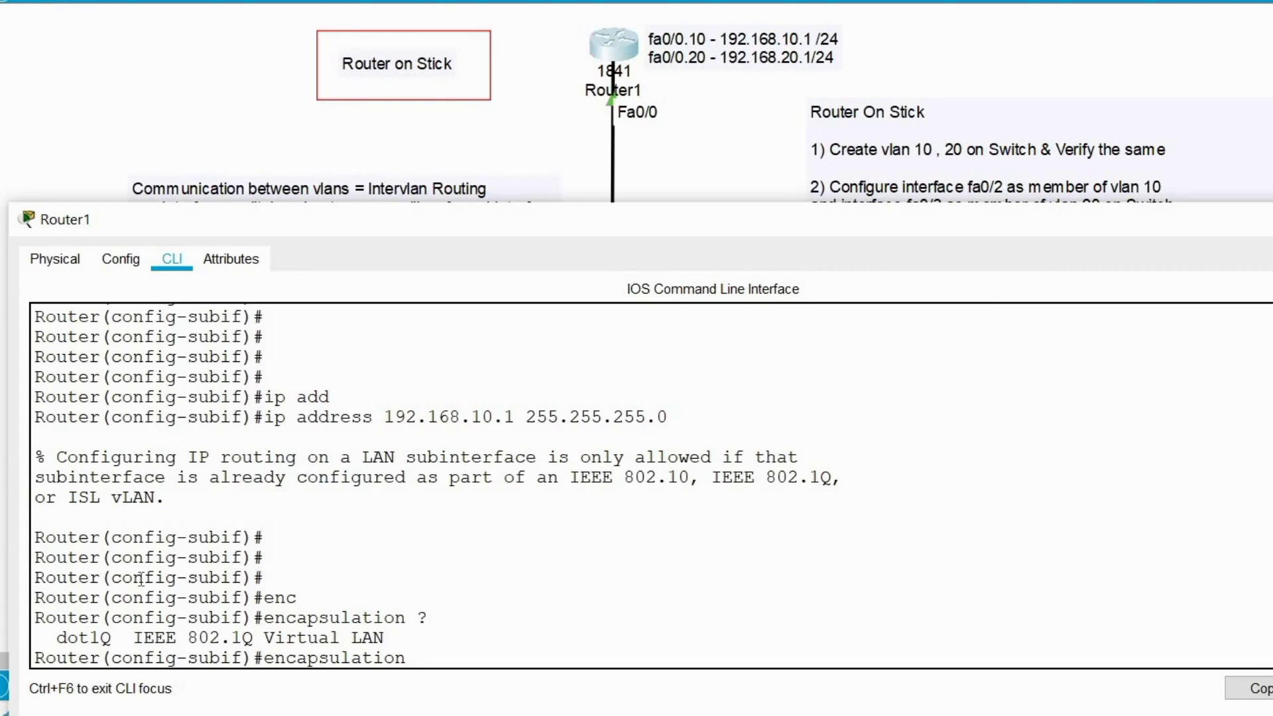
- Set the encapsulation of subinterface fa0/0.10 to dot1Q with VLAN ID 10, checking the accepted VLAN ID range
type("d")
key("Tab")
key("Return")
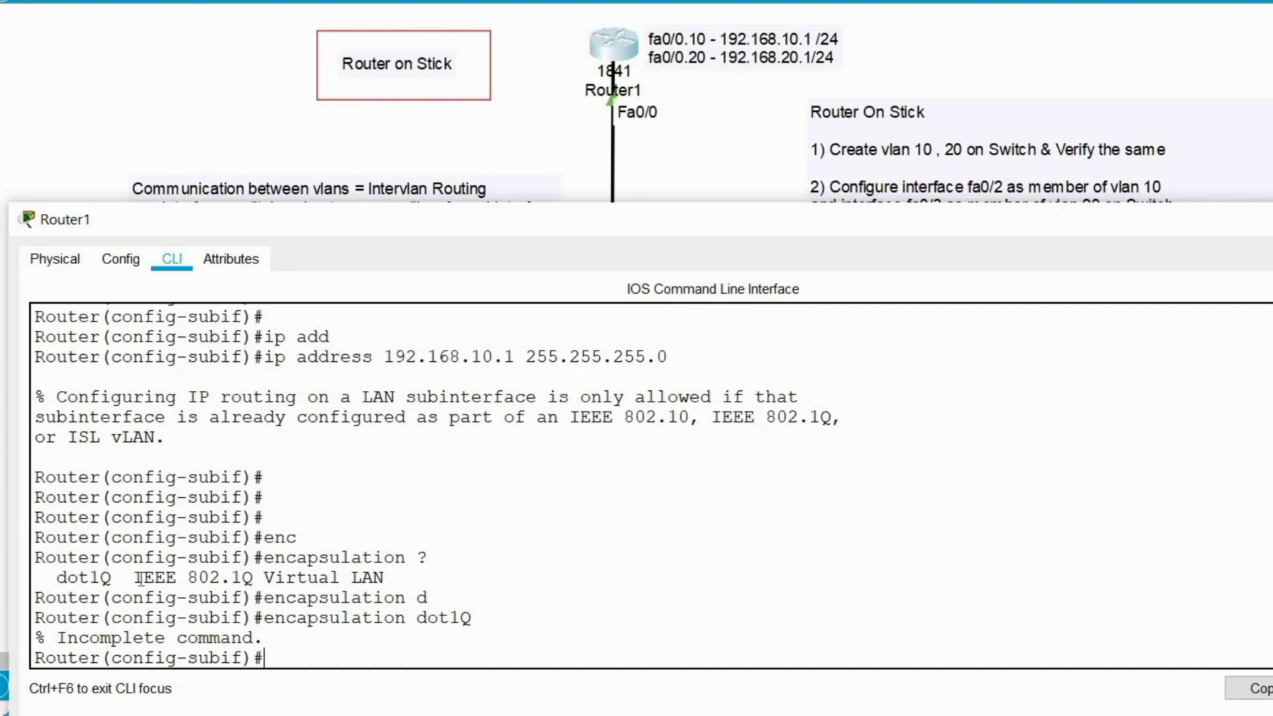
key("Up")
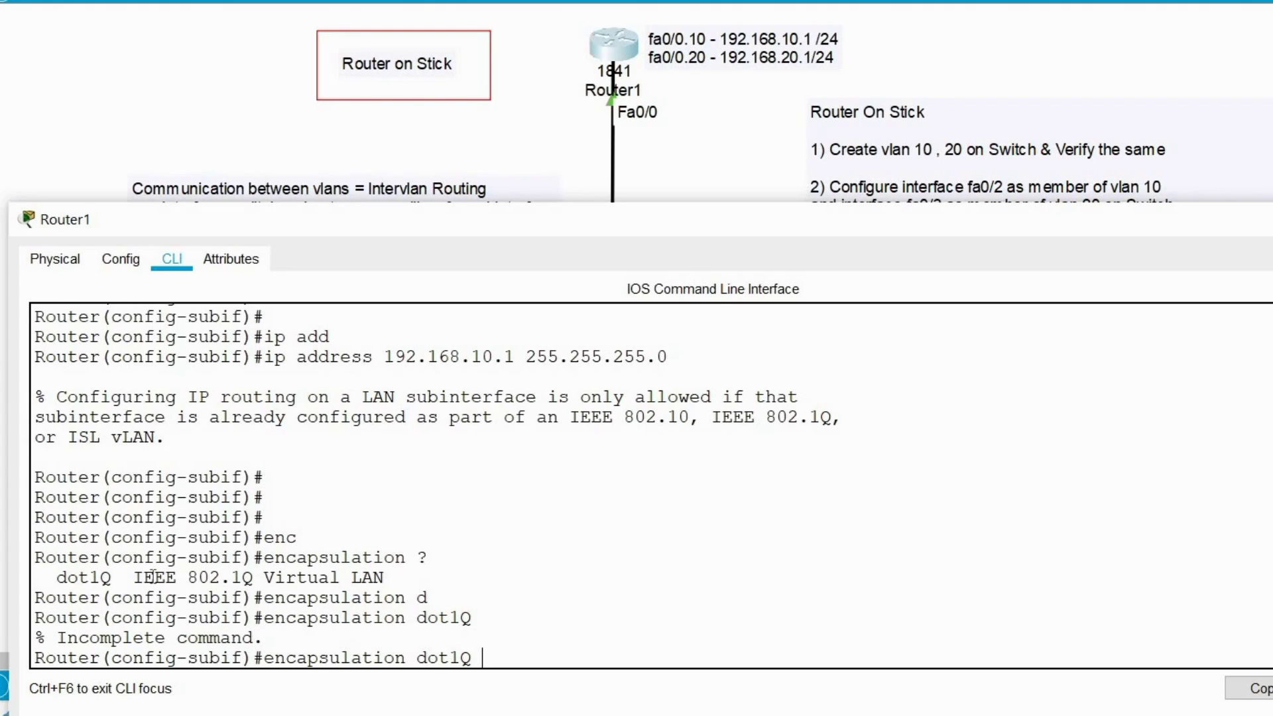
type("?")
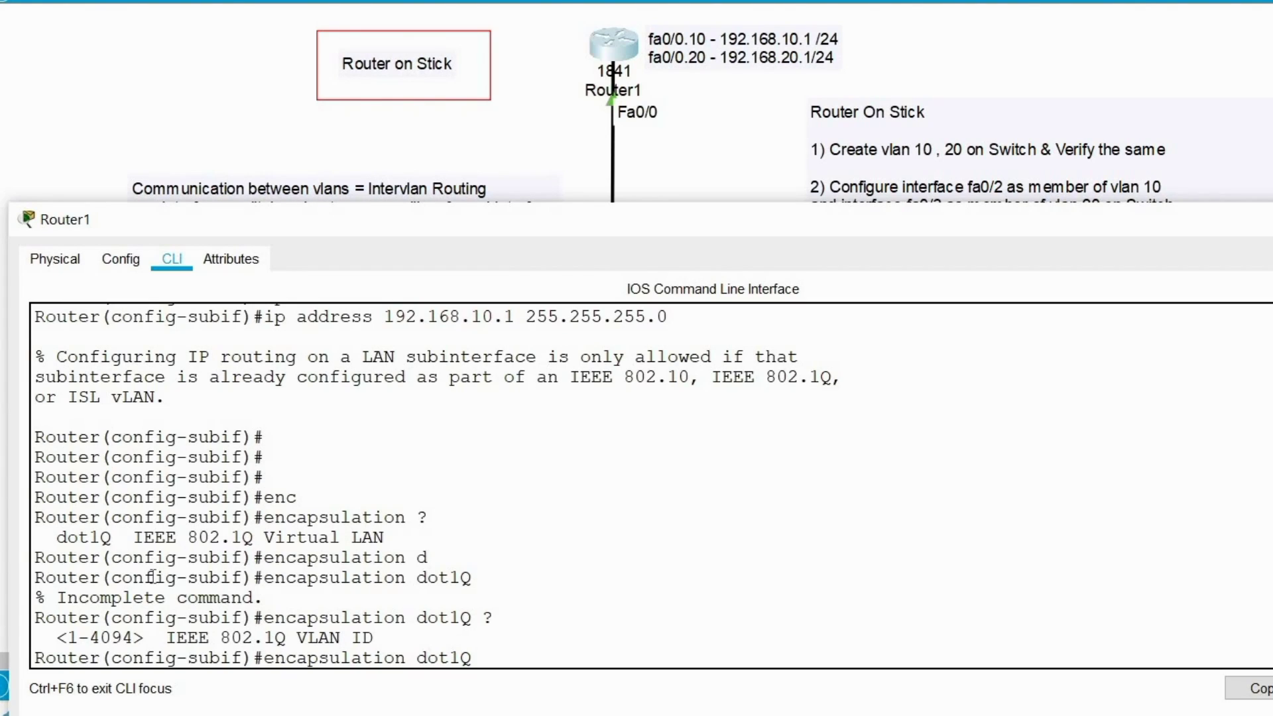
type("10")
key("Return")
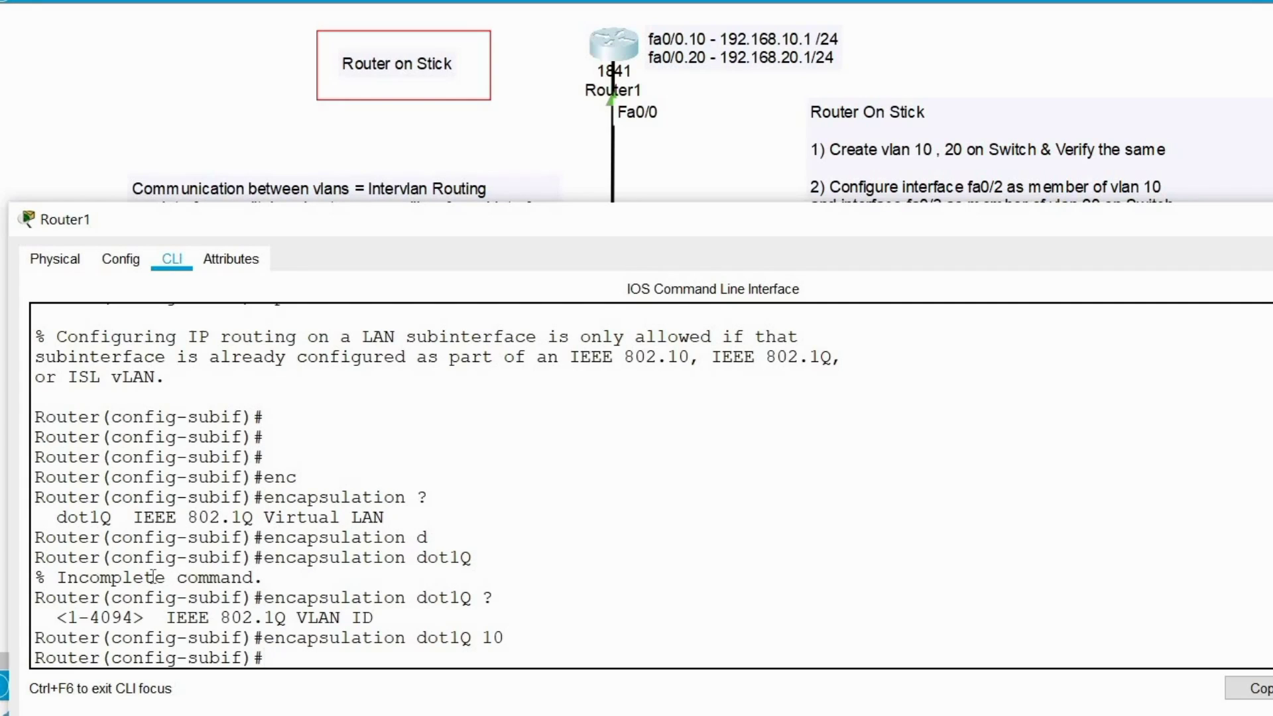
key("Return")
key("Return")
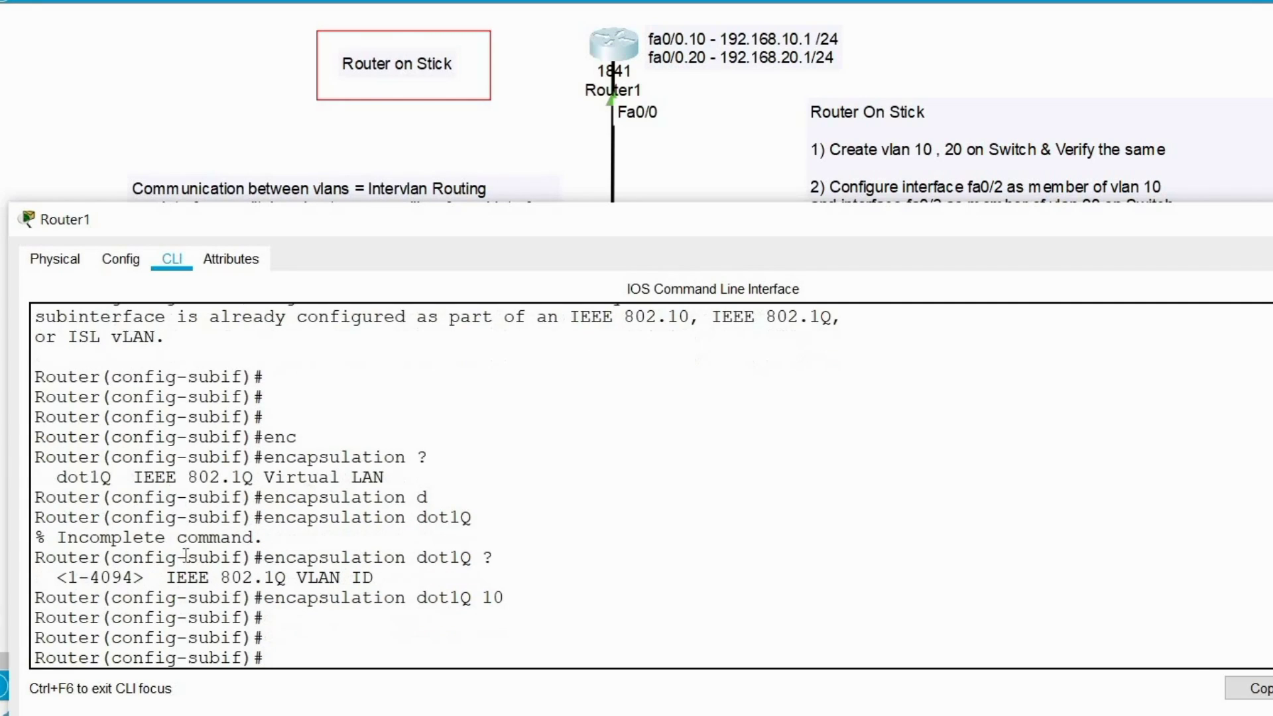
left_click_drag(277, 599, 503, 600)
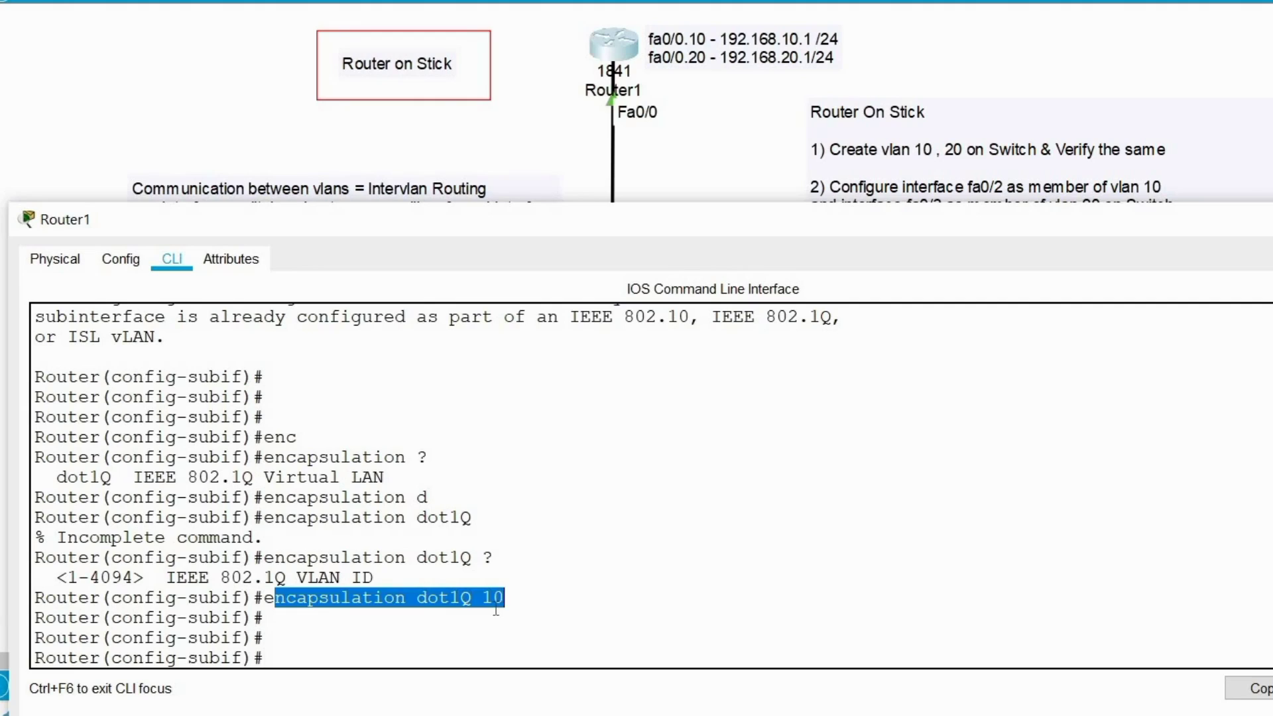
left_click(382, 635)
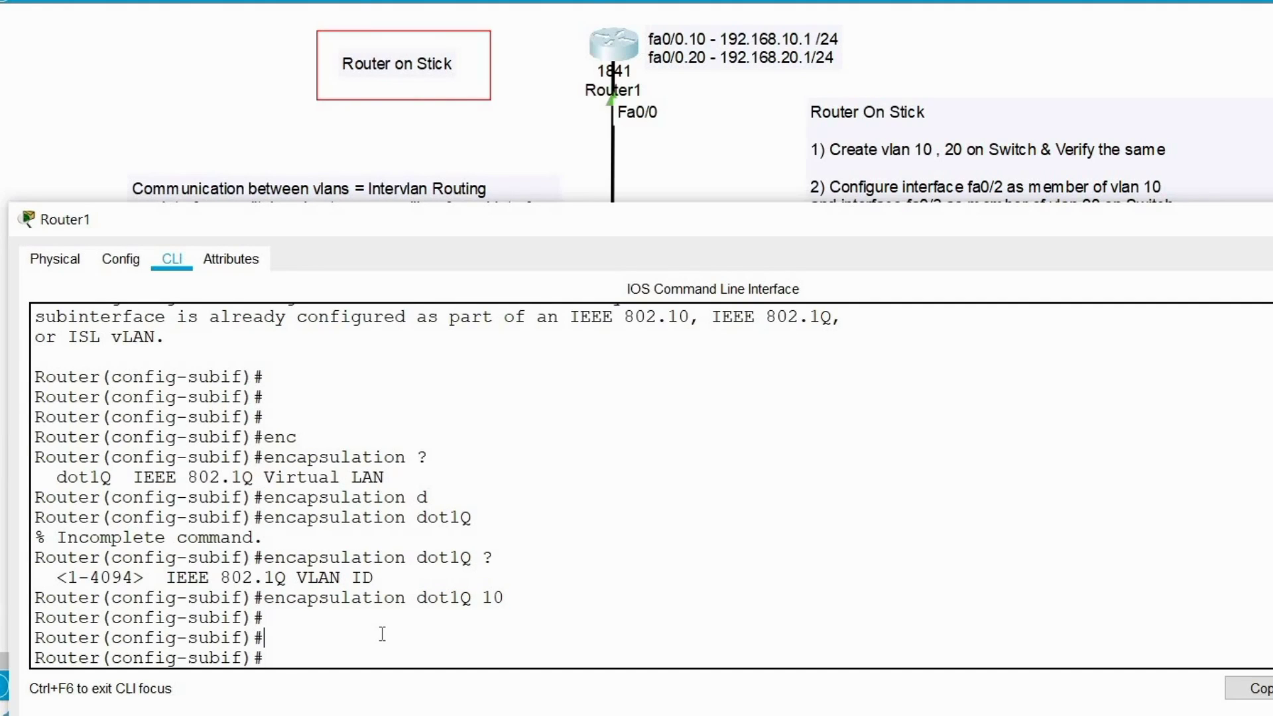
- Assign IP address 192.168.10.1 with mask 255.255.255.0 to subinterface fa0/0.10
type("encapsulation dot1Q 10")
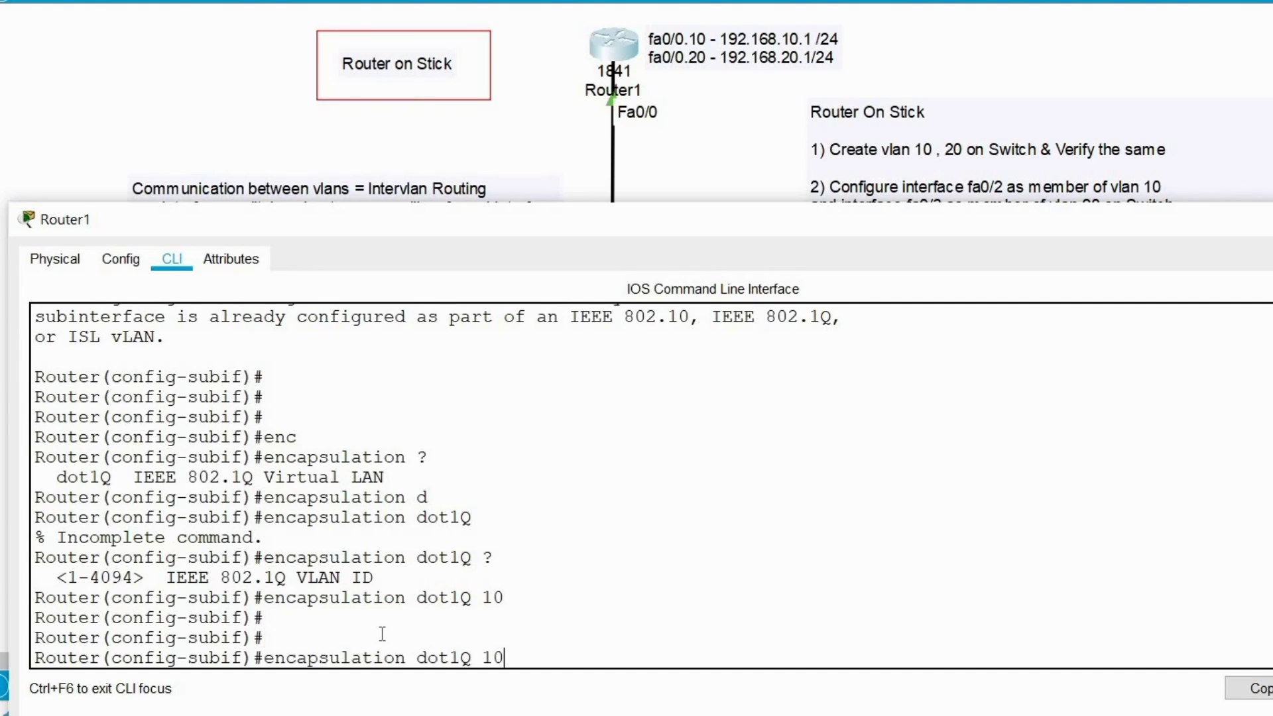
key("BackSpace")
key("BackSpace")
key("BackSpace")
key("BackSpace")
key("BackSpace")
key("BackSpace")
key("BackSpace")
key("BackSpace")
key("BackSpace")
key("BackSpace")
key("BackSpace")
key("BackSpace")
key("BackSpace")
key("BackSpace")
key("BackSpace")
key("BackSpace")
key("BackSpace")
key("BackSpace")
key("BackSpace")
key("BackSpace")
key("BackSpace")
type("ip address 192.168.10.1 255.255.255.0")
key("Return")
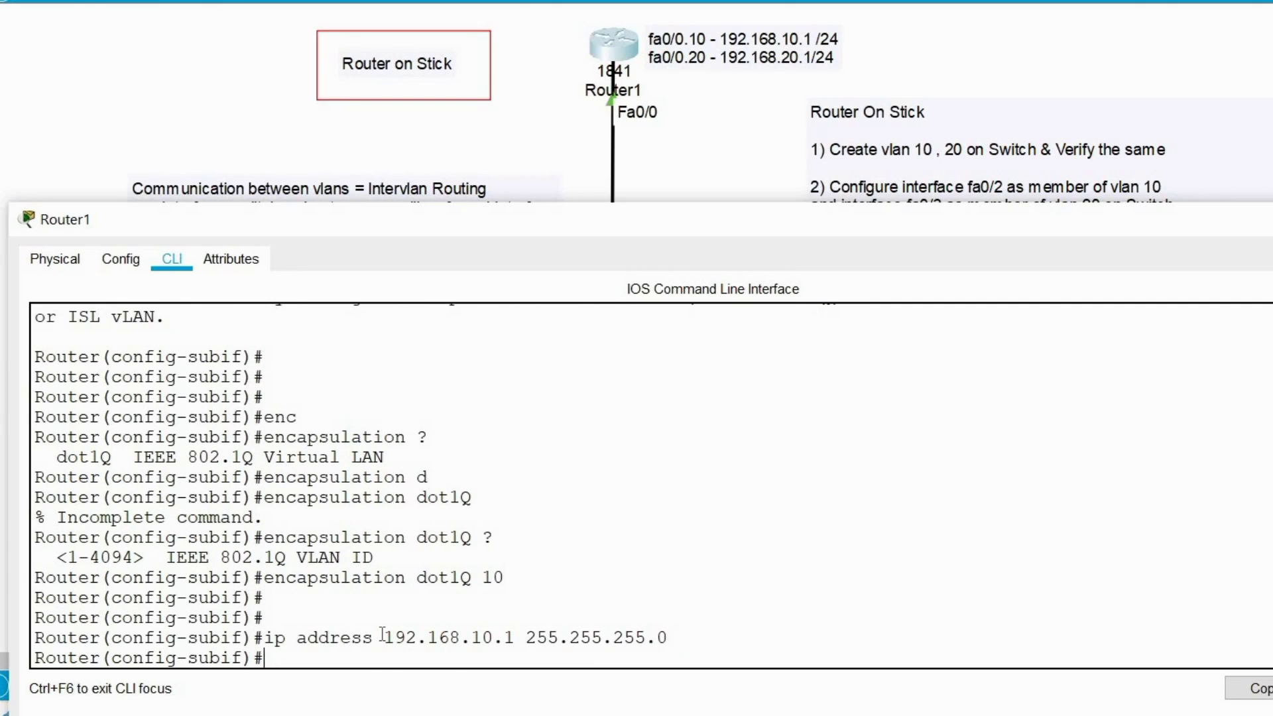
key("Return")
key("Return")
- Leave subinterface fa0/0.10, then create subinterface fa0/0.20 on the router and enter its configuration
type("it")
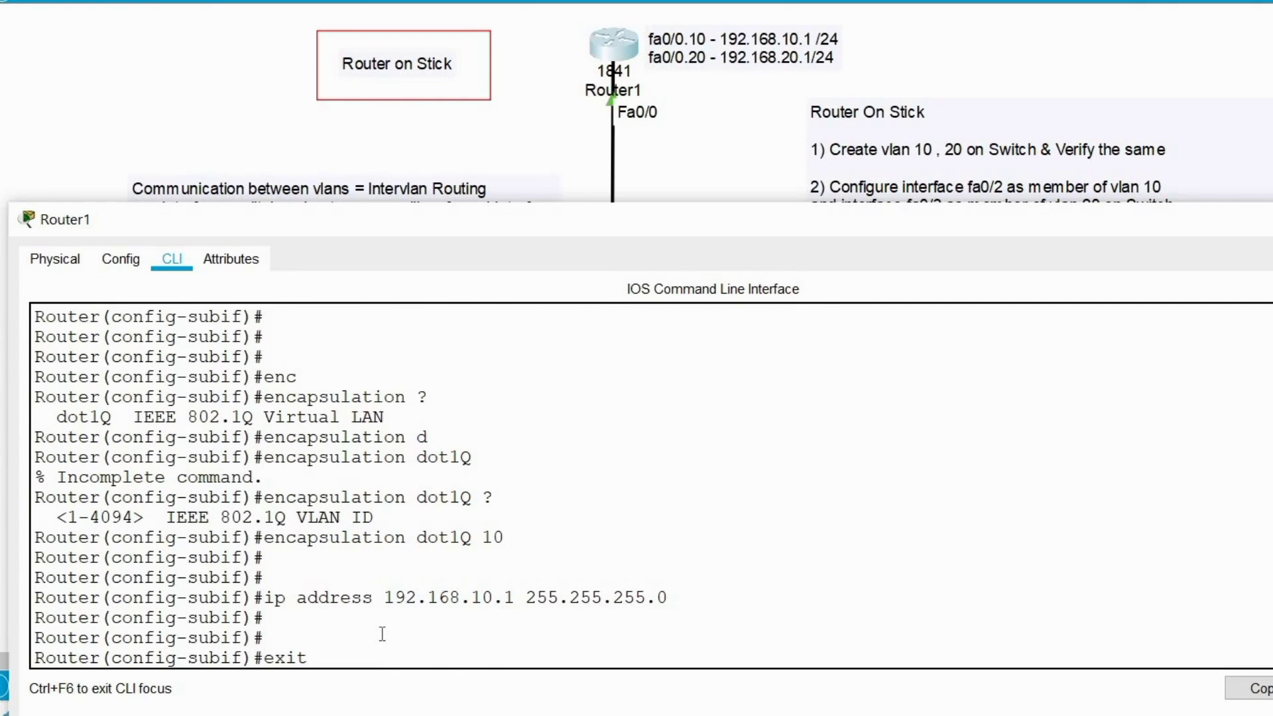
key("Return")
key("Return")
key("Return")
type("int")
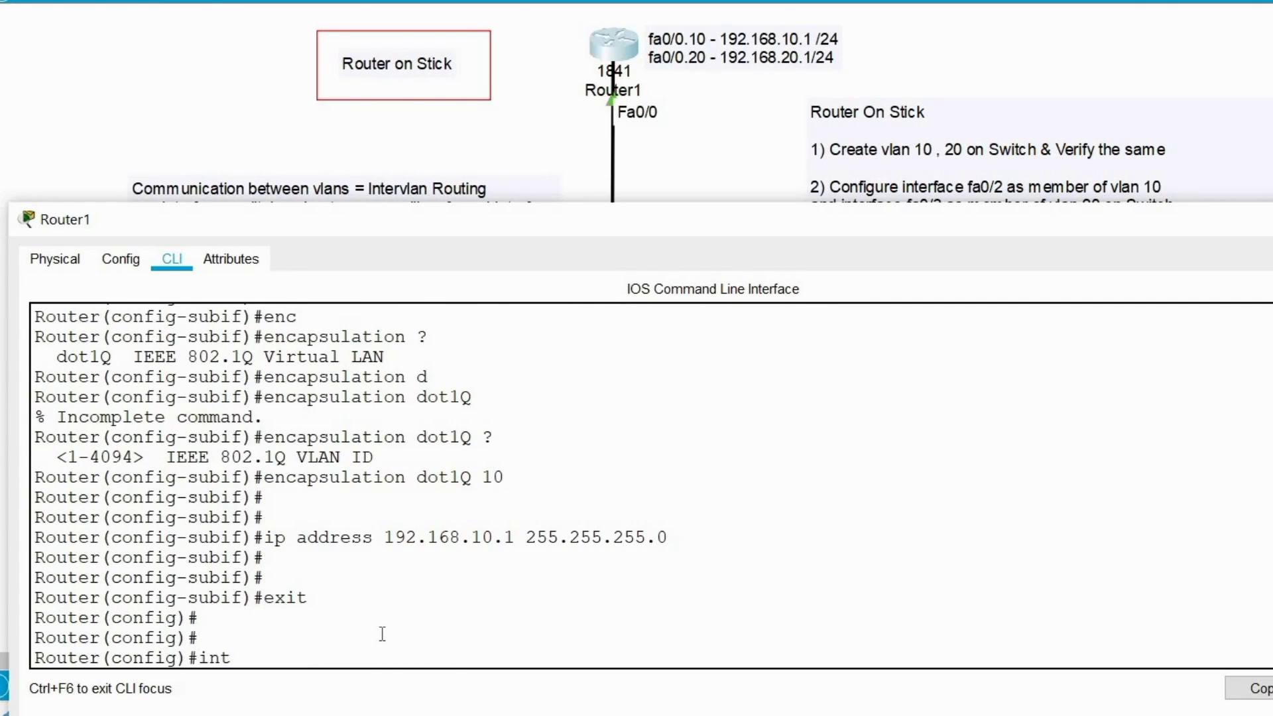
type(" fa0/0.20")
key("Return")
key("Return")
key("Return")
key("Return")
key("Return")
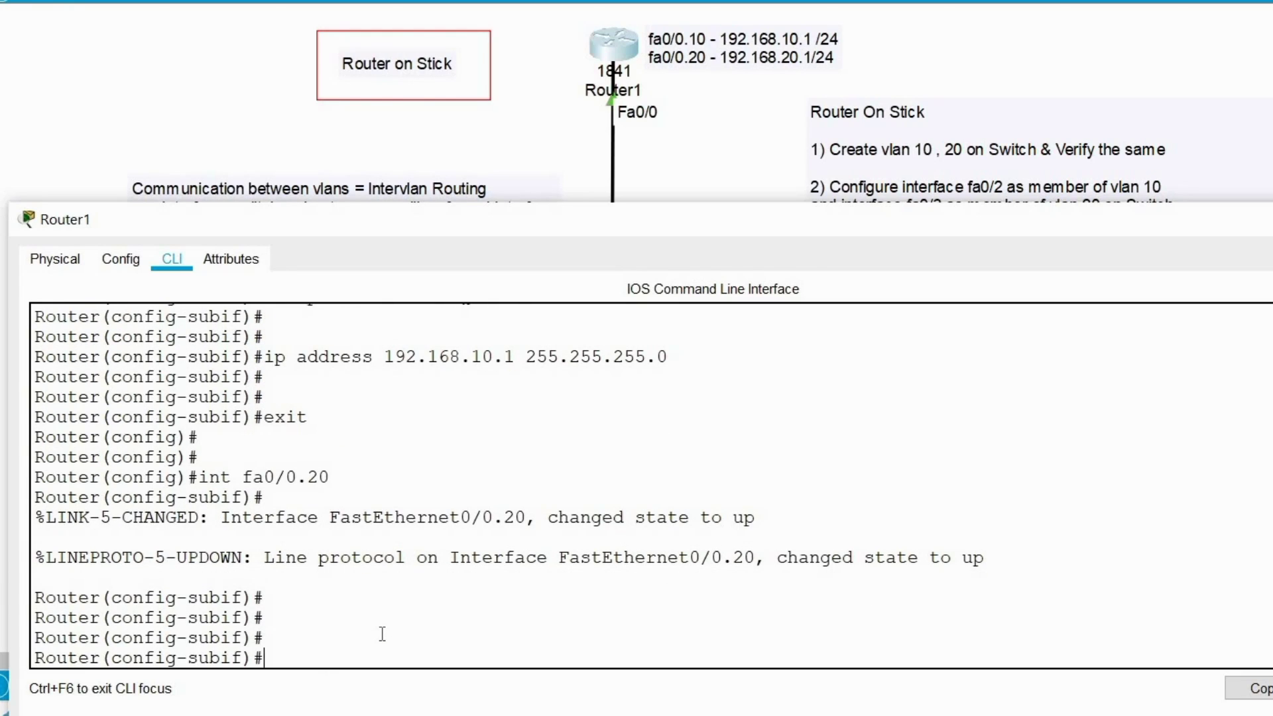
- Set the encapsulation of subinterface fa0/0.20 to dot1Q with VLAN ID 20
key("Up")
key("Up")
key("Up")
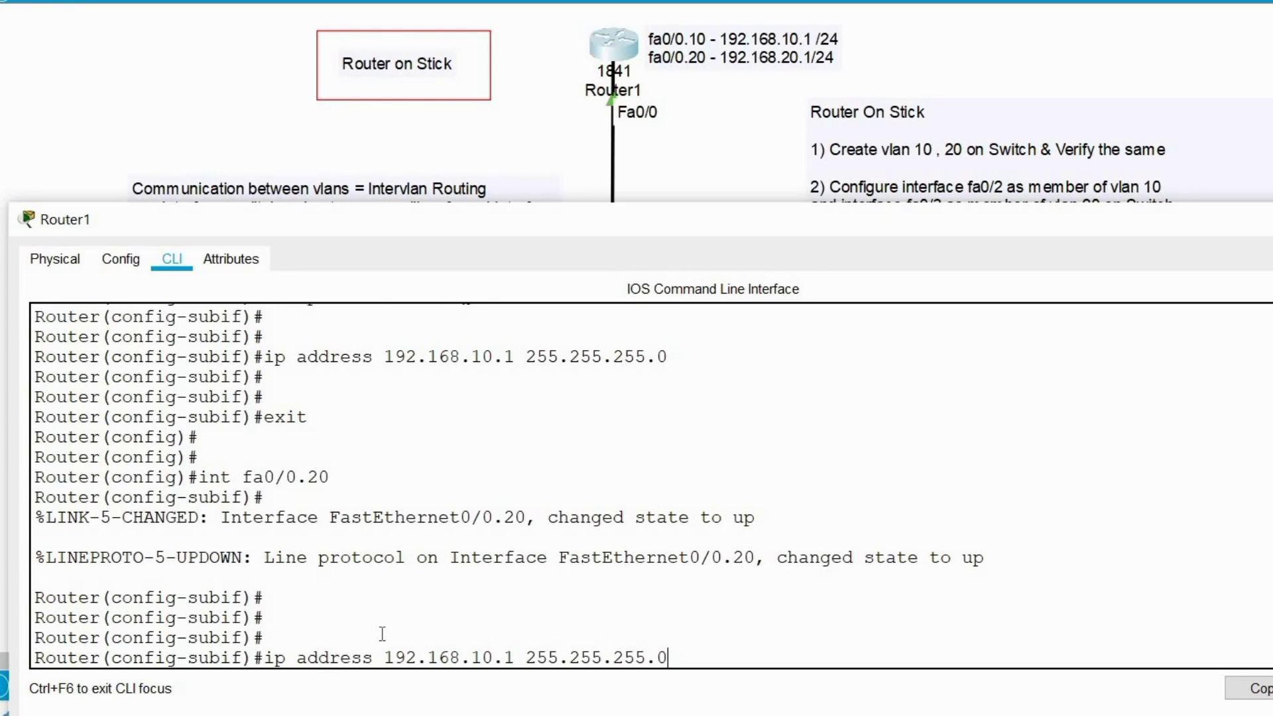
key("Up")
key("BackSpace")
key("BackSpace")
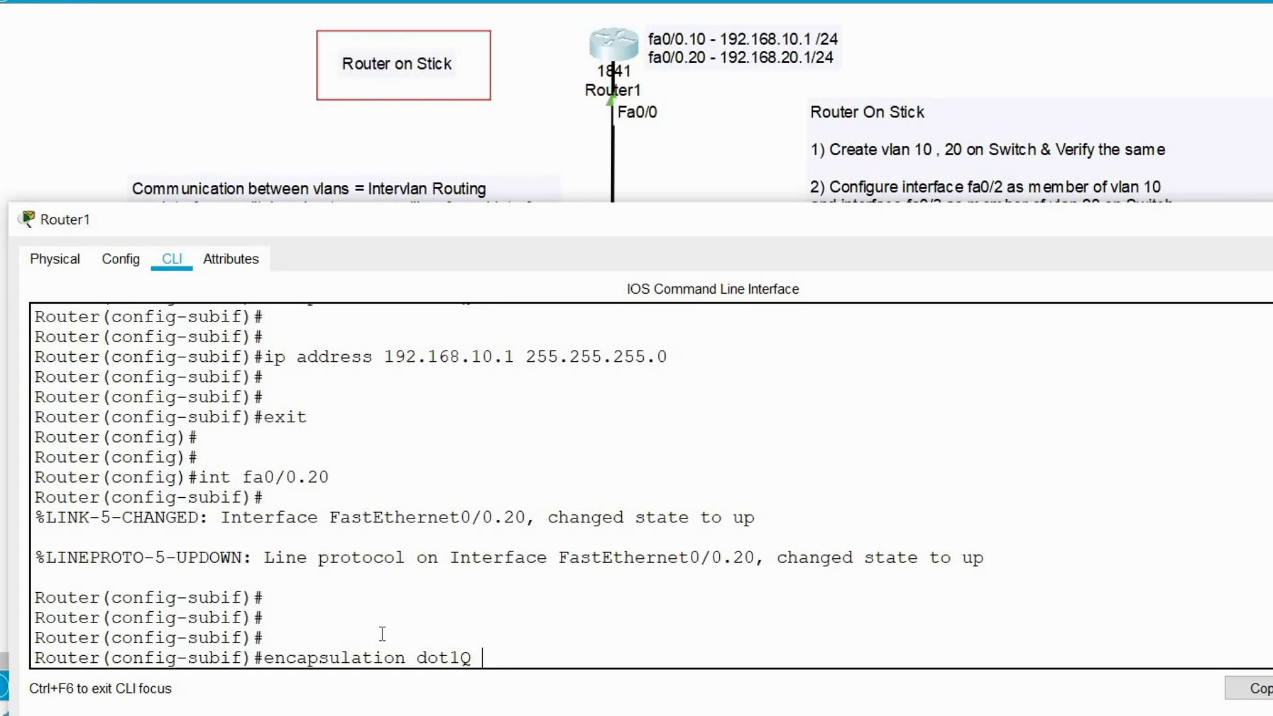
type("20")
key("Return")
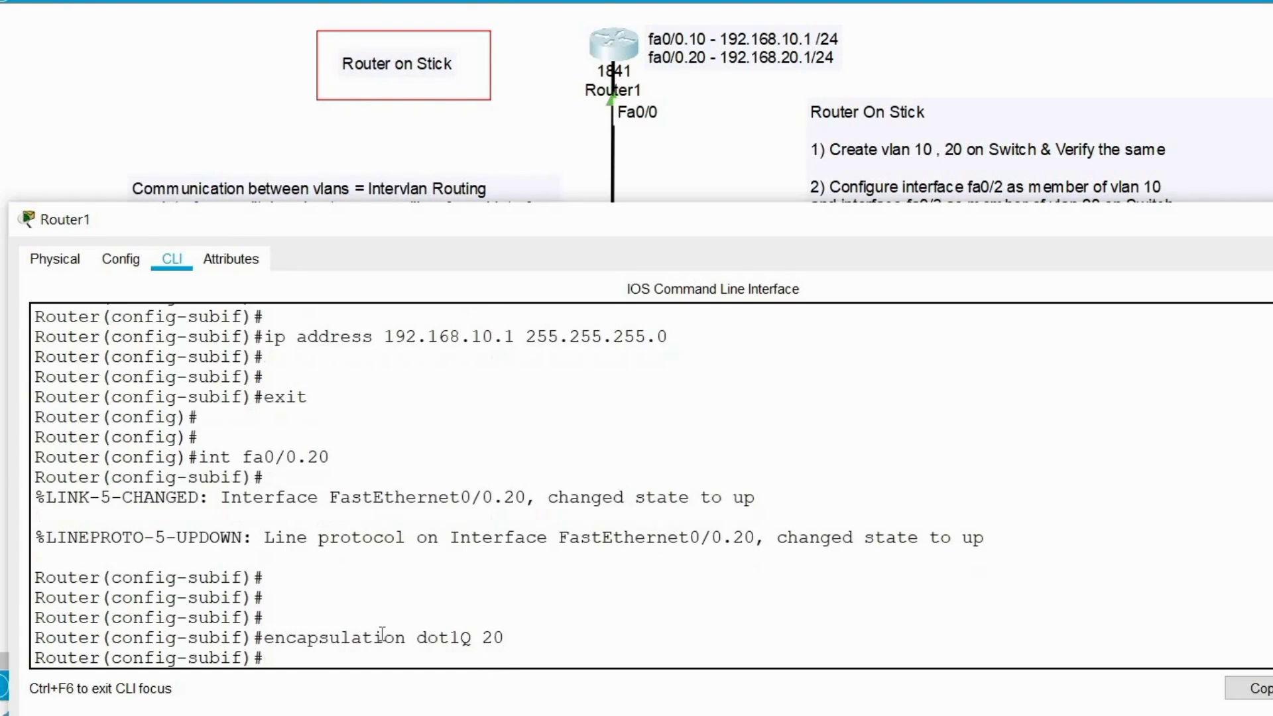
key("Return")
- Assign IP address 192.168.20.1 with mask 255.255.255.0 to subinterface fa0/0.20
key("Up")
key("Up")
key("Up")
key("Up")
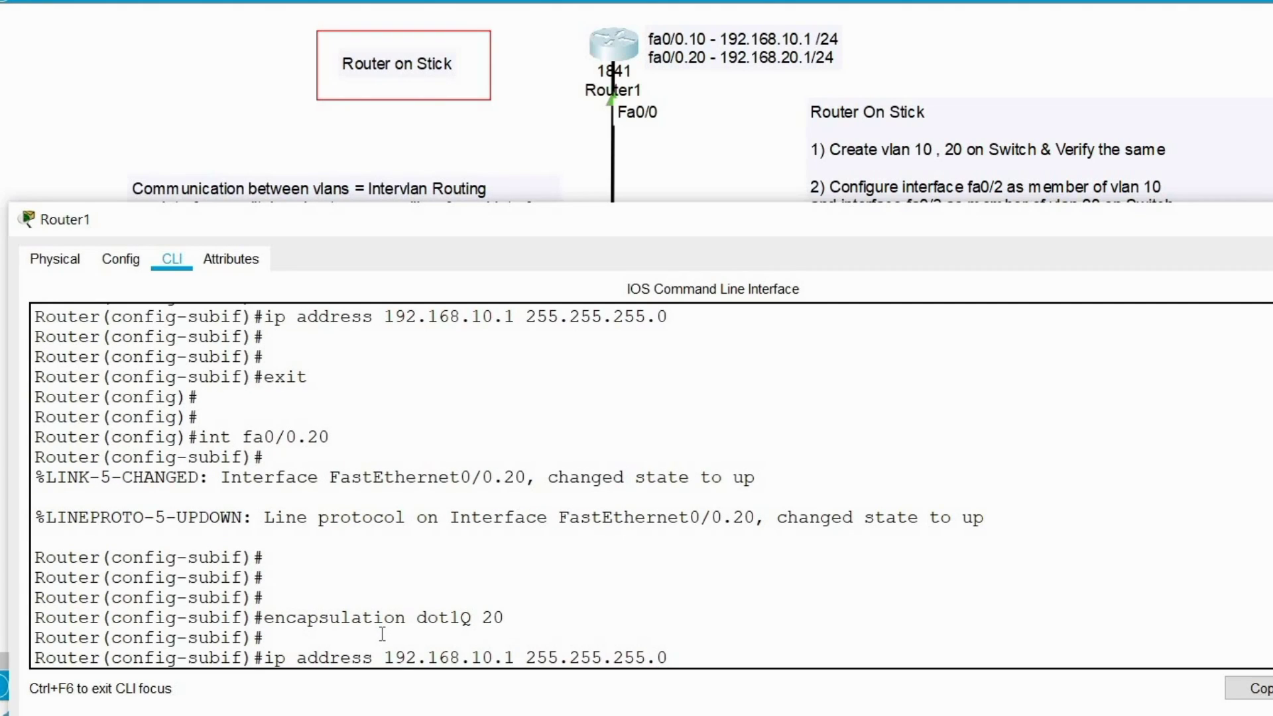
key("Left")
key("Left")
key("Left")
key("Left")
key("Left")
key("Left")
key("BackSpace")
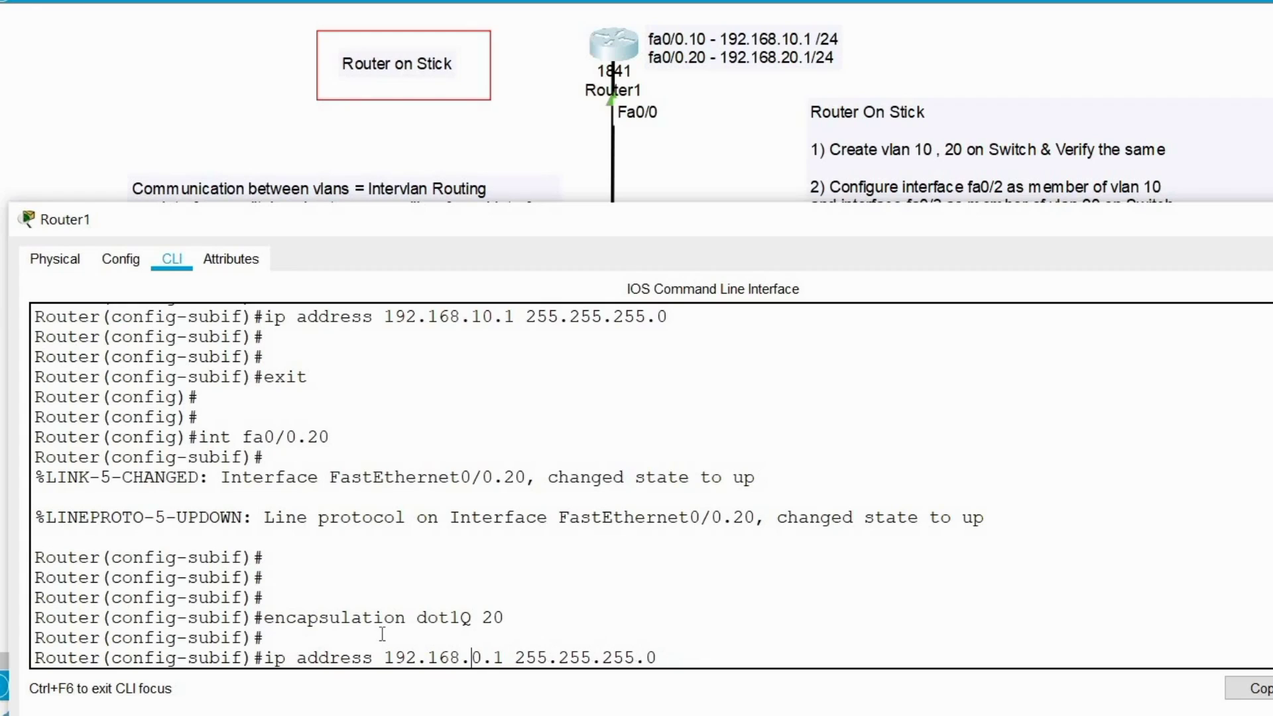
type("2")
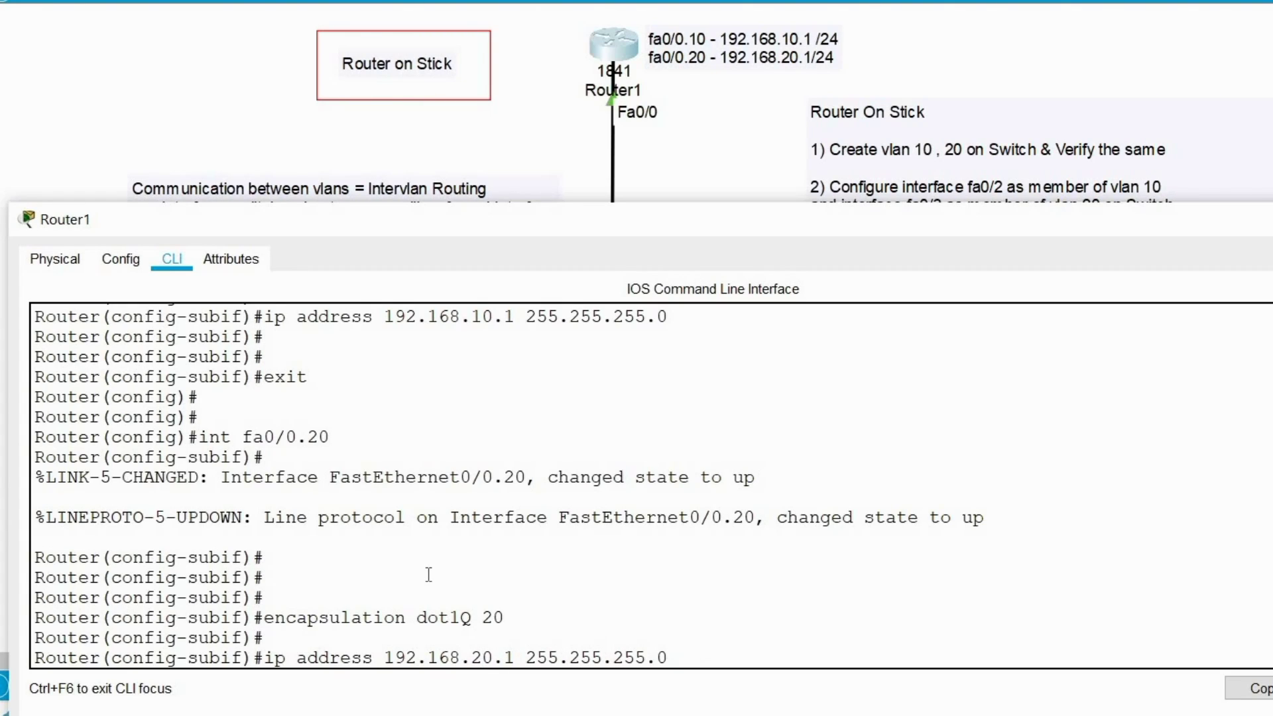
key("Return")
key("Return")
key("Return")
key("Return")
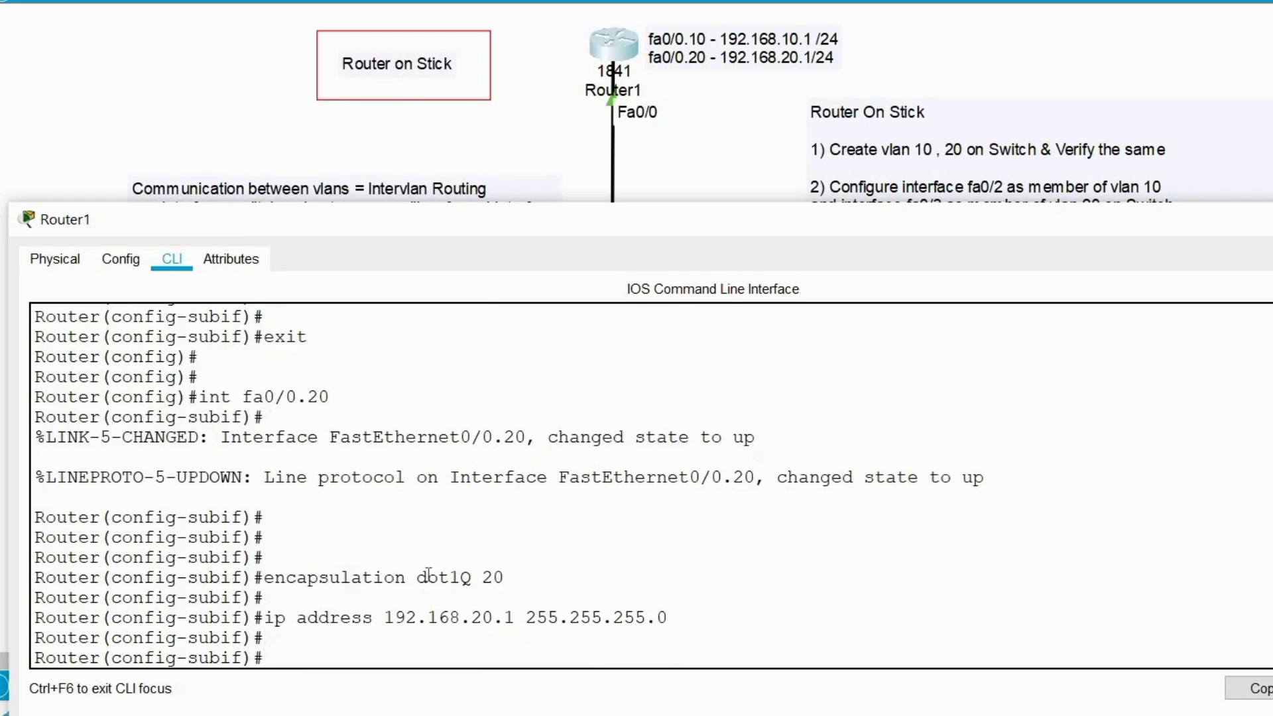
- Leave the subinterface configuration and end the router's global configuration mode
type("exit")
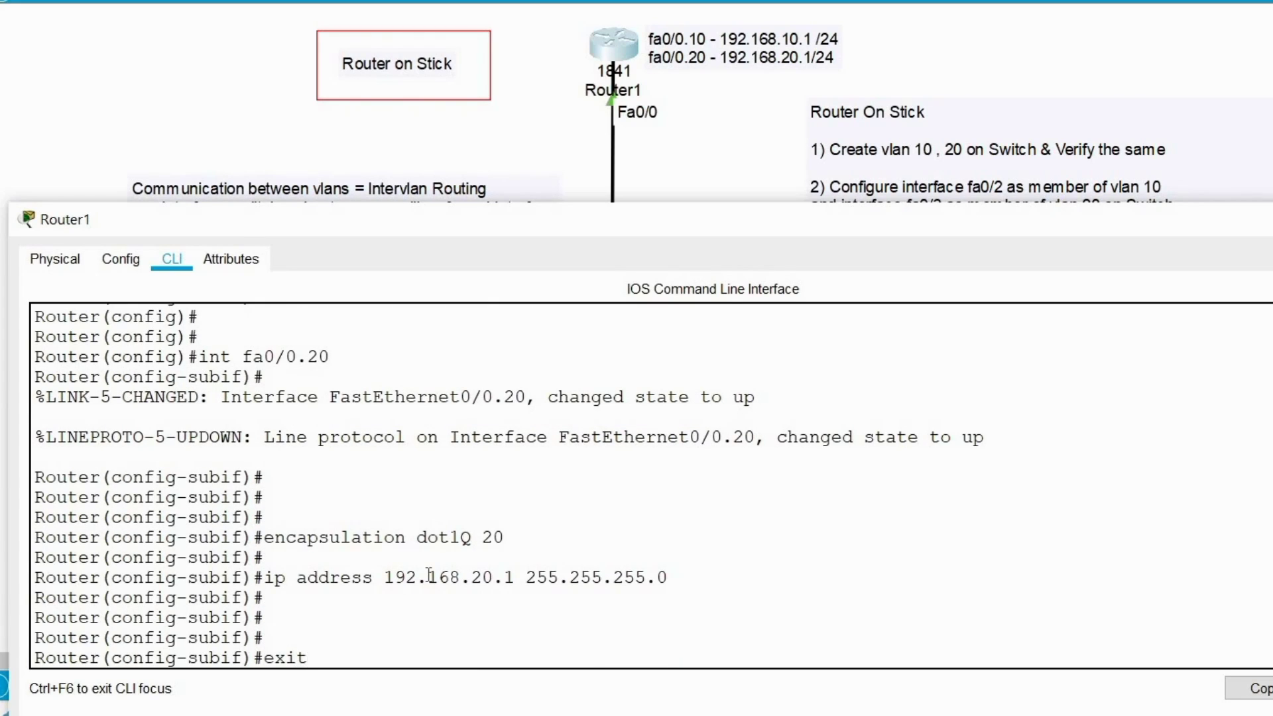
key("Return")
key("Return")
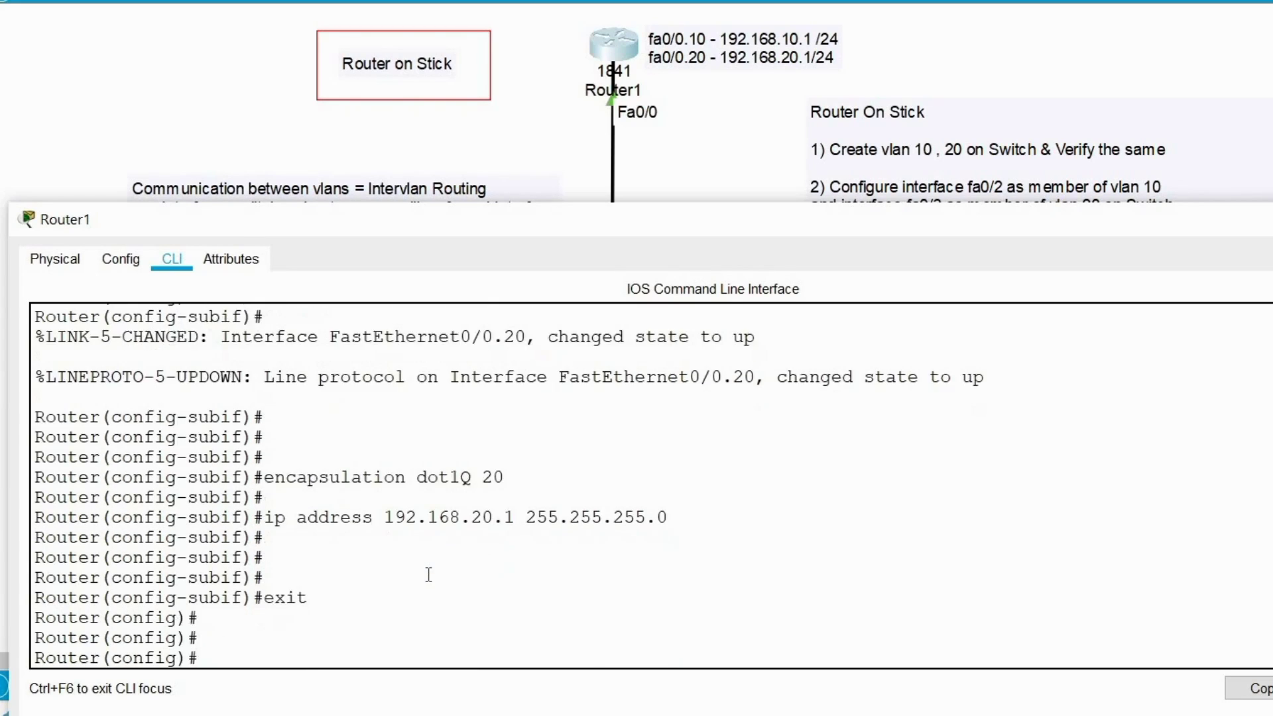
type("end")
key("Return")
key("Return")
key("Return")
- Show the router's IP interface brief and examine the address and status of fa0/0 and its two subinterfaces
type("sh ")
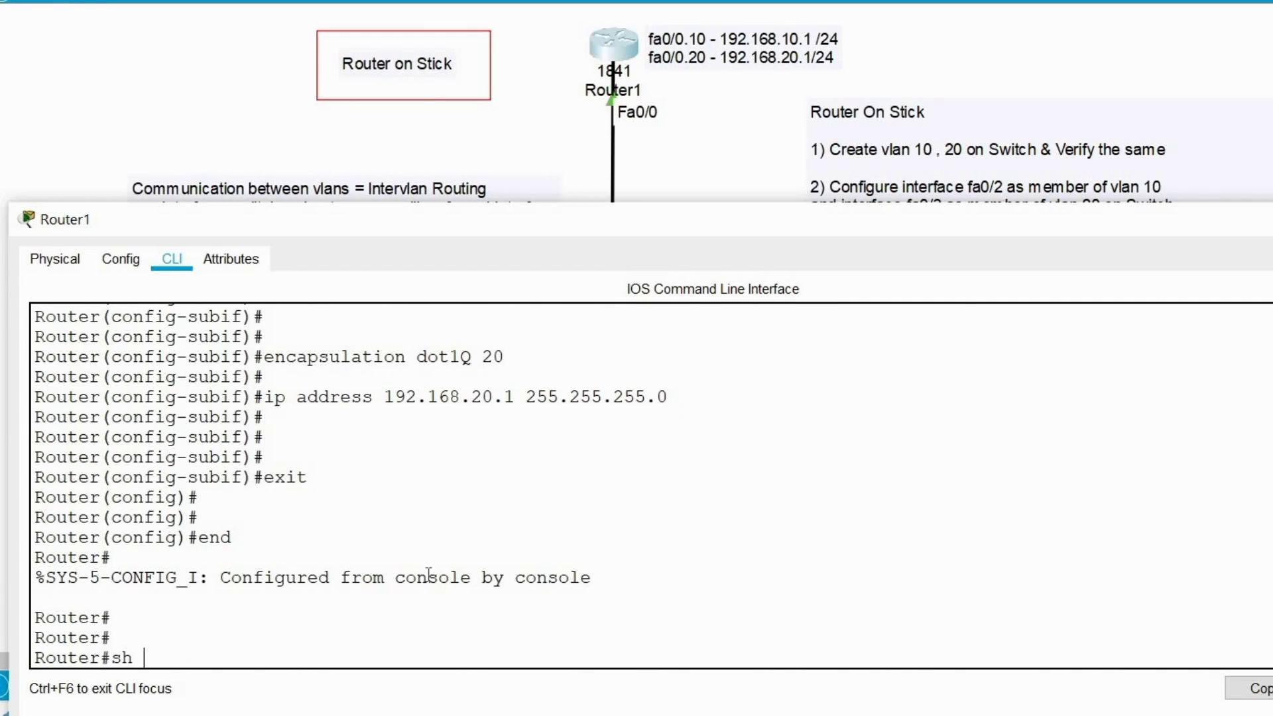
type("ip int br")
key("Tab")
key("Return")
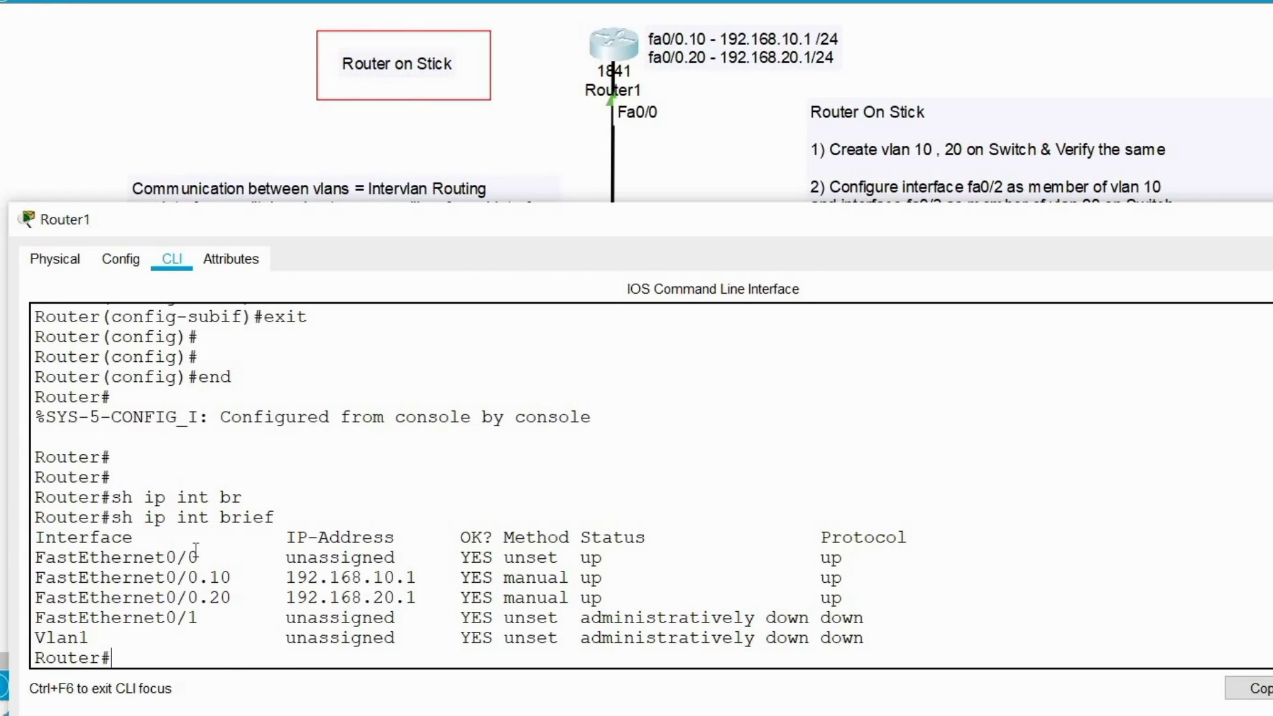
left_click_drag(44, 557, 197, 547)
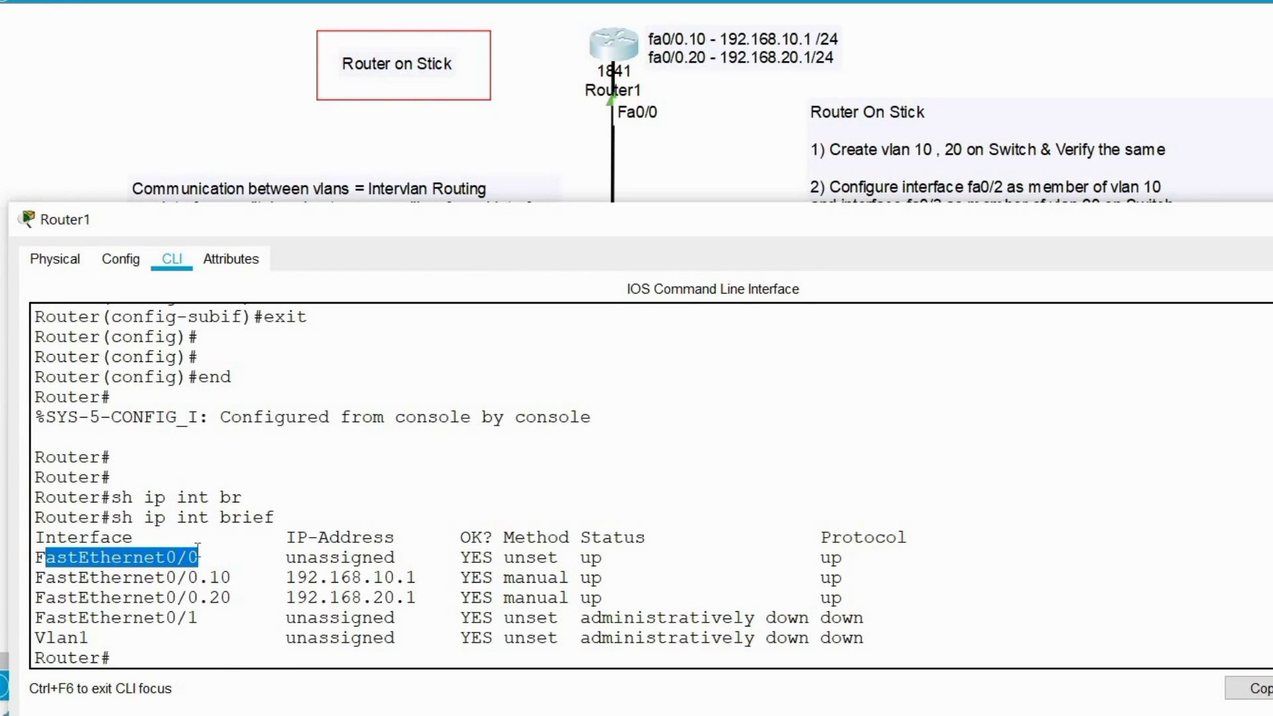
left_click_drag(308, 557, 352, 558)
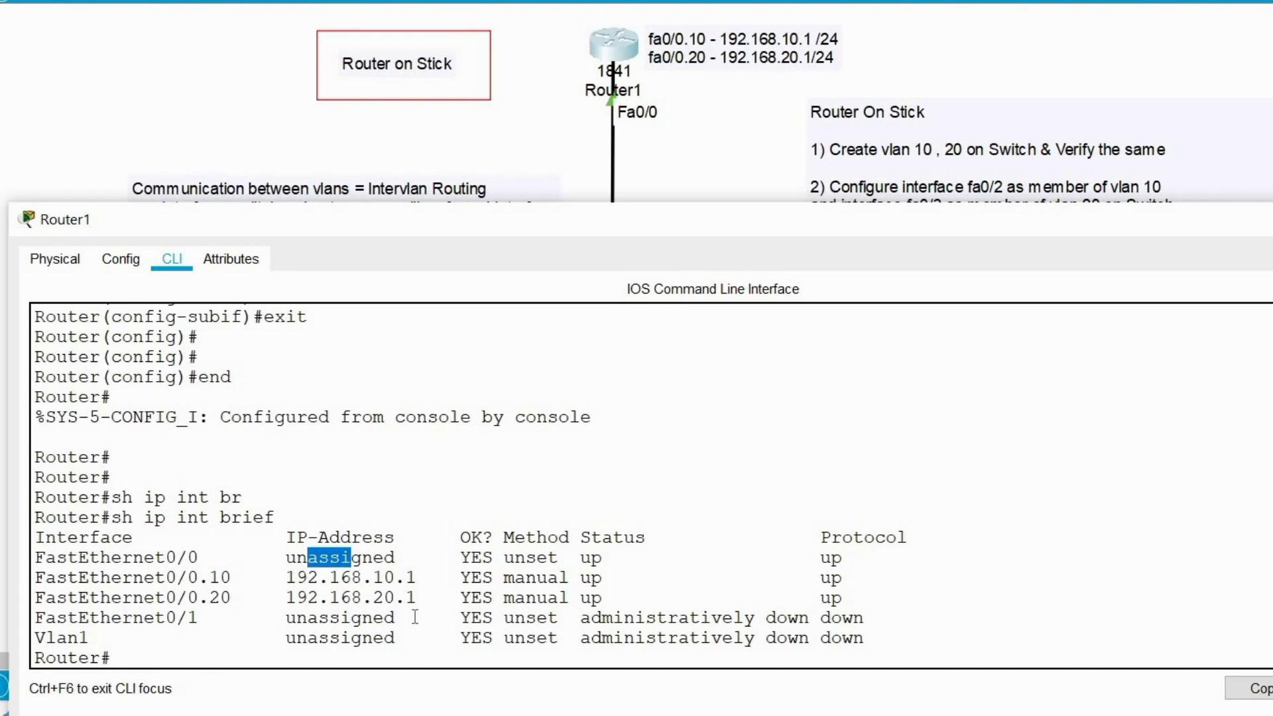
left_click_drag(581, 560, 810, 567)
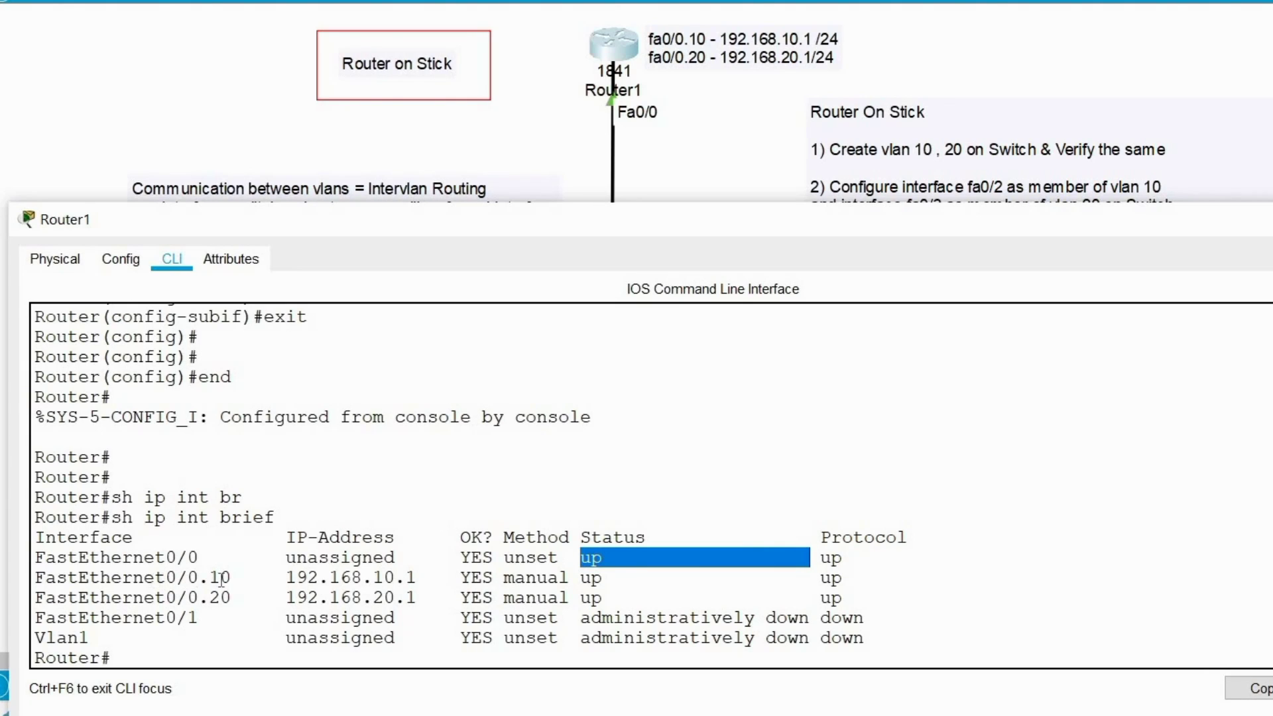
left_click_drag(144, 577, 239, 597)
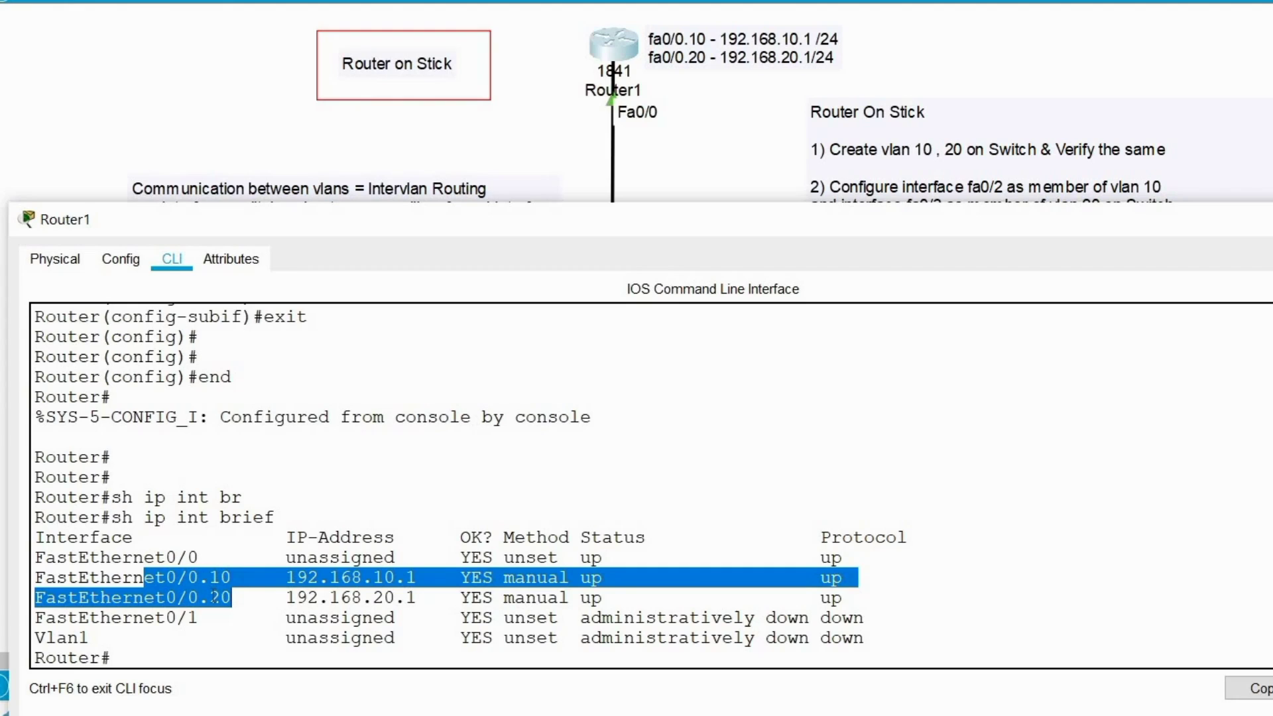
left_click(348, 596)
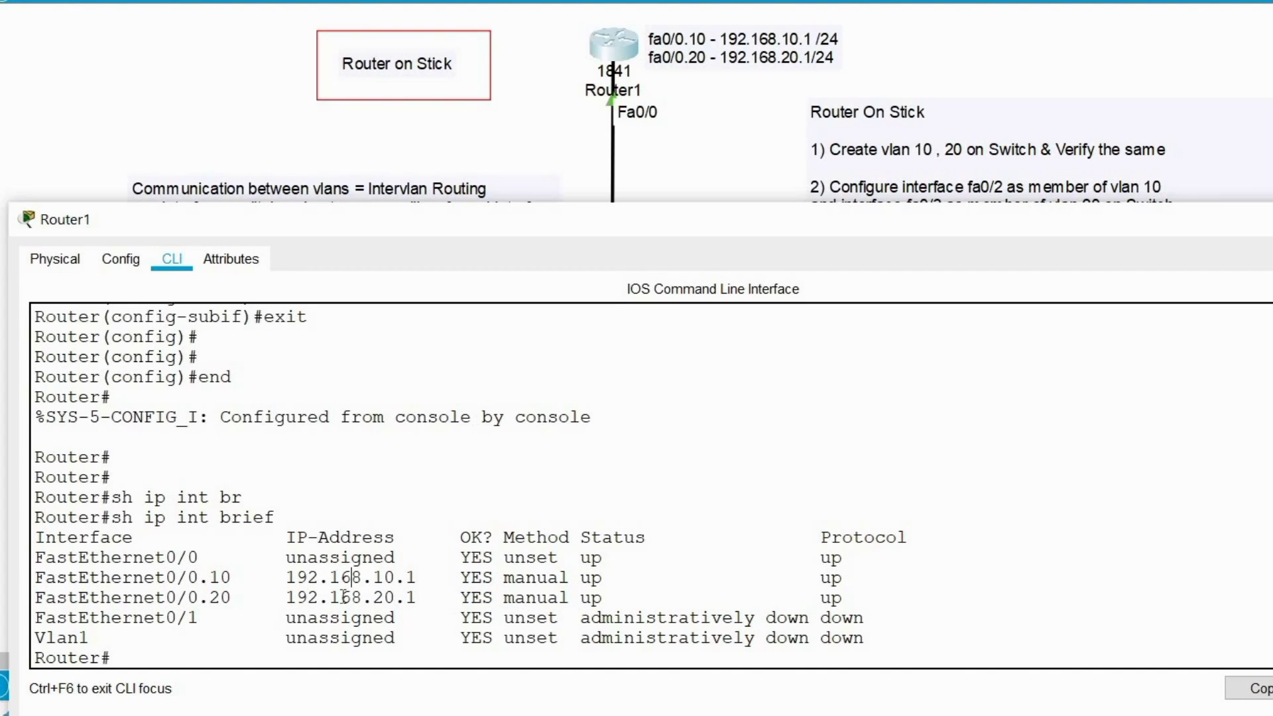
left_click(341, 596)
left_click_drag(484, 217, 481, 271)
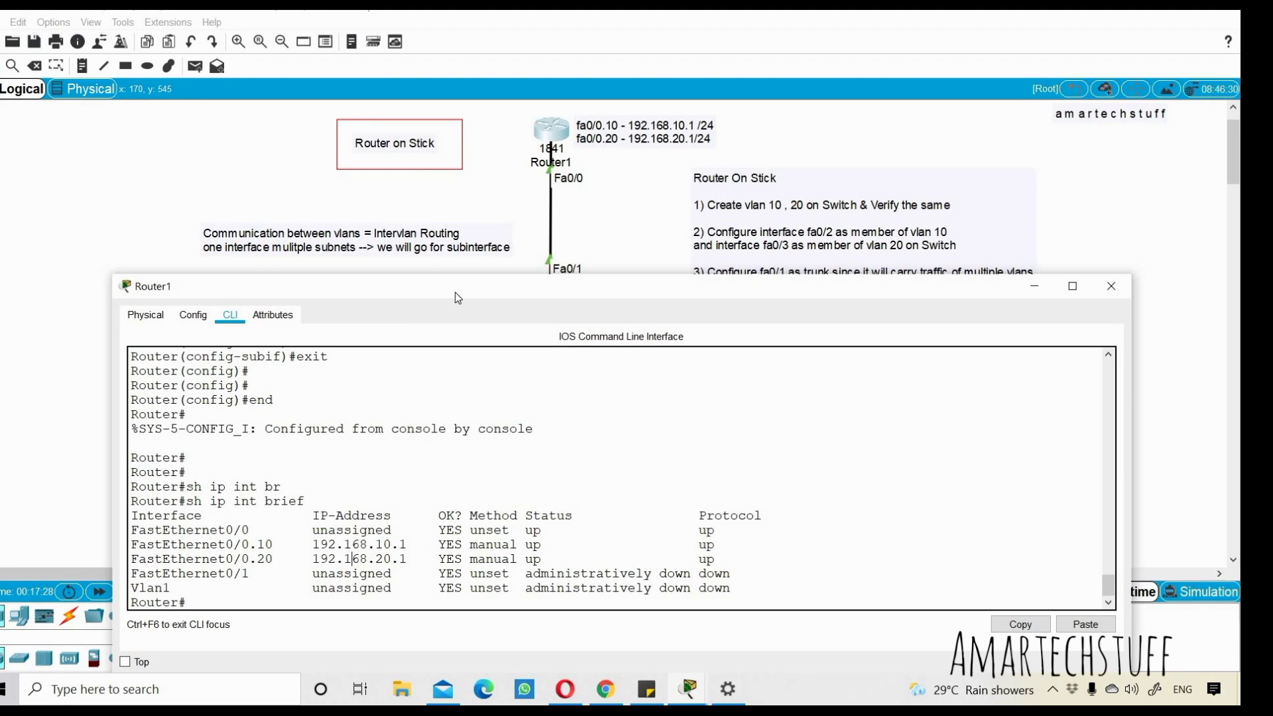
left_click(204, 219)
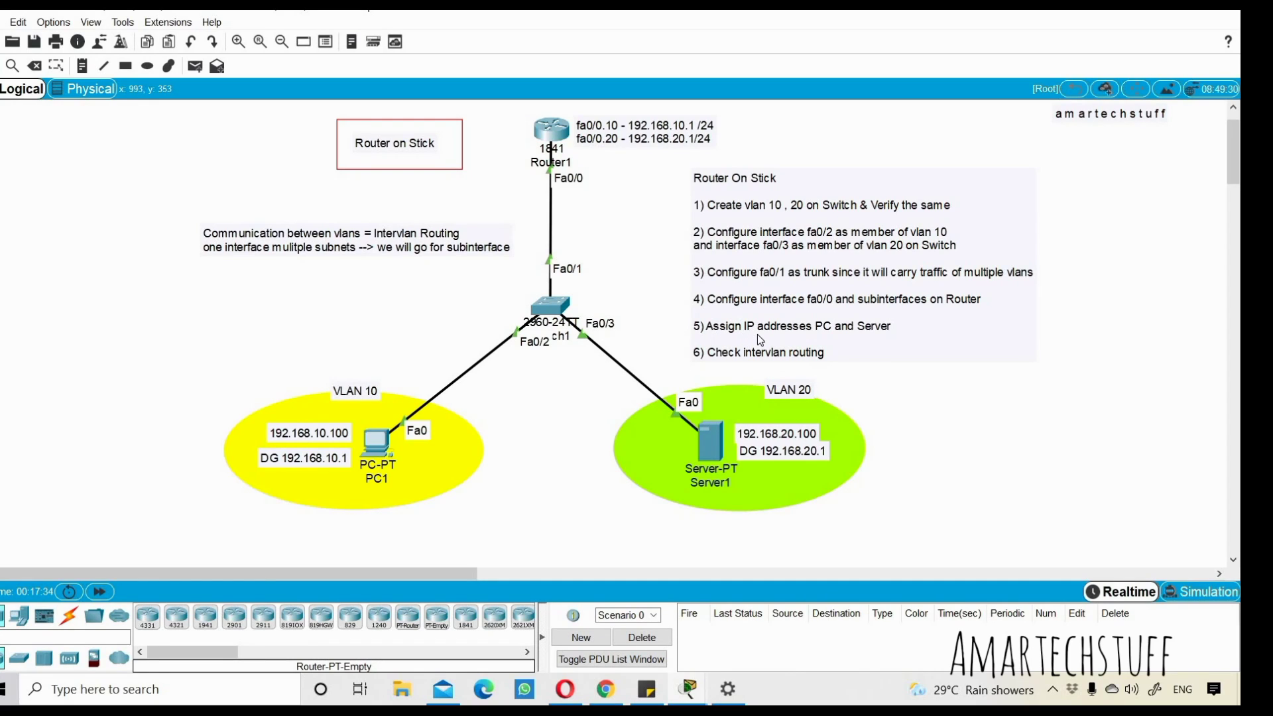
- Set the static IPv4 address of PC1's FastEthernet0 interface to 192.168.10.100 in its IP configuration
left_click(379, 445)
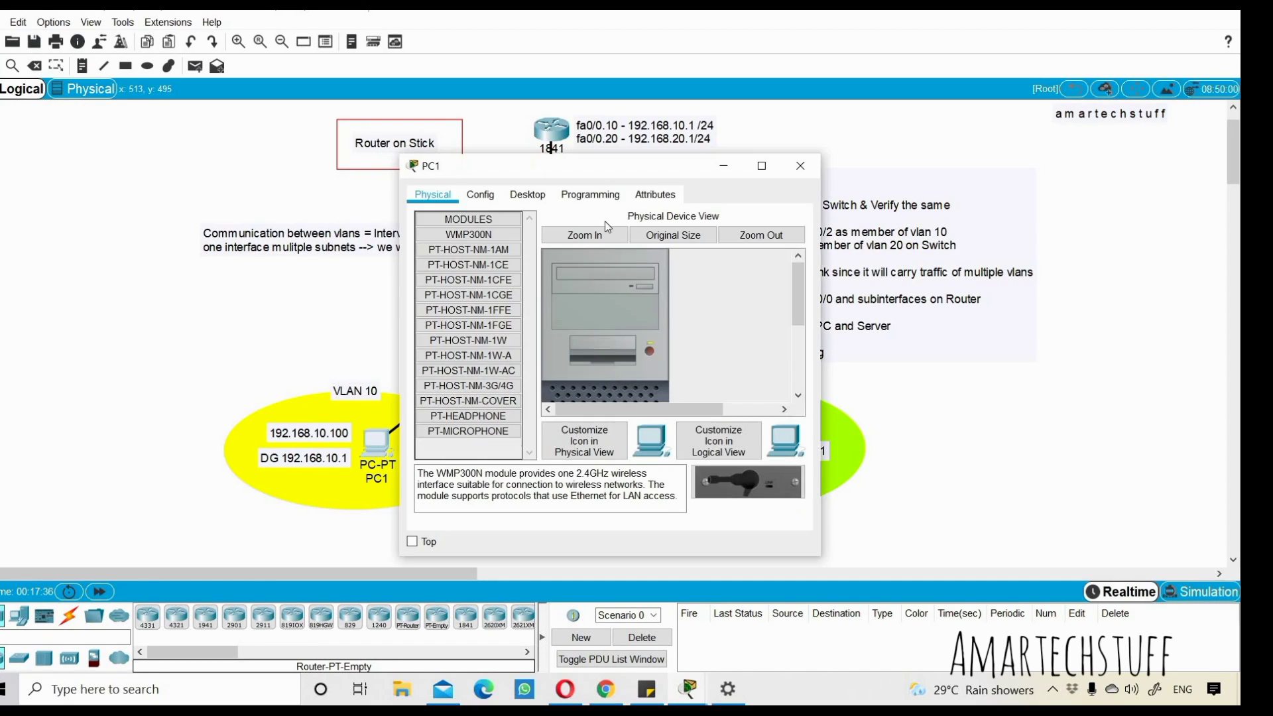
left_click(526, 194)
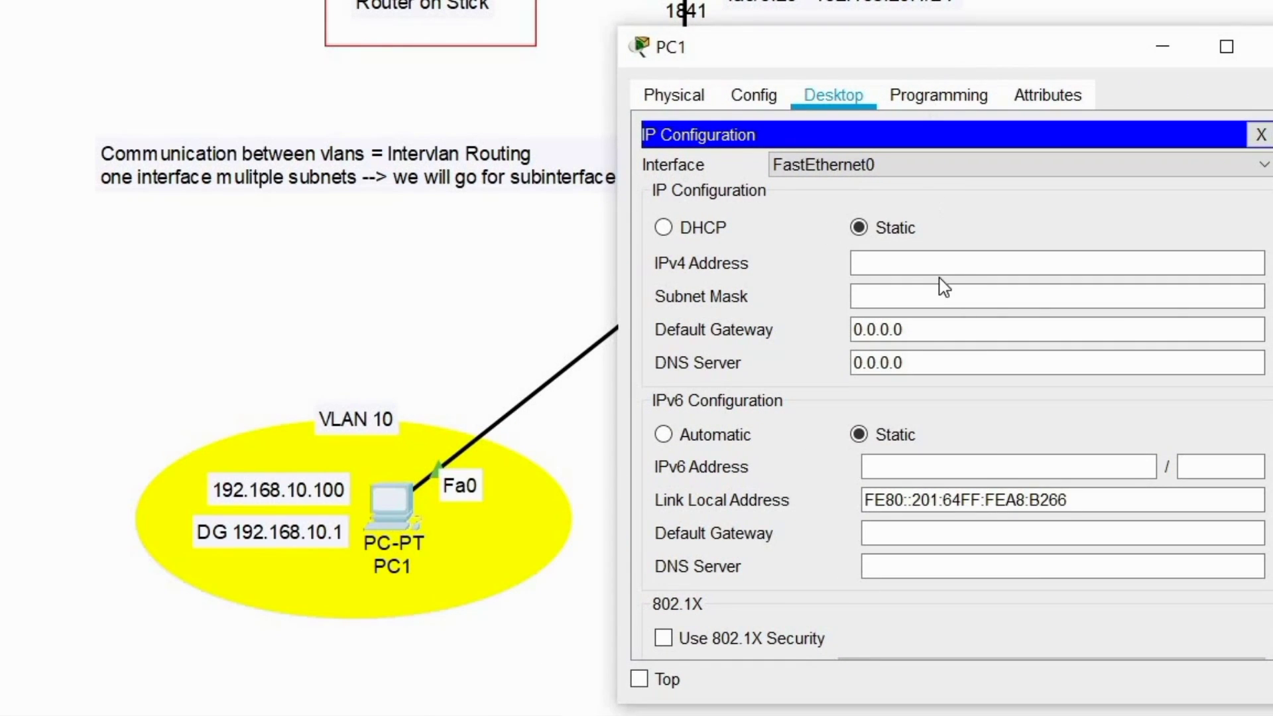
left_click(888, 272)
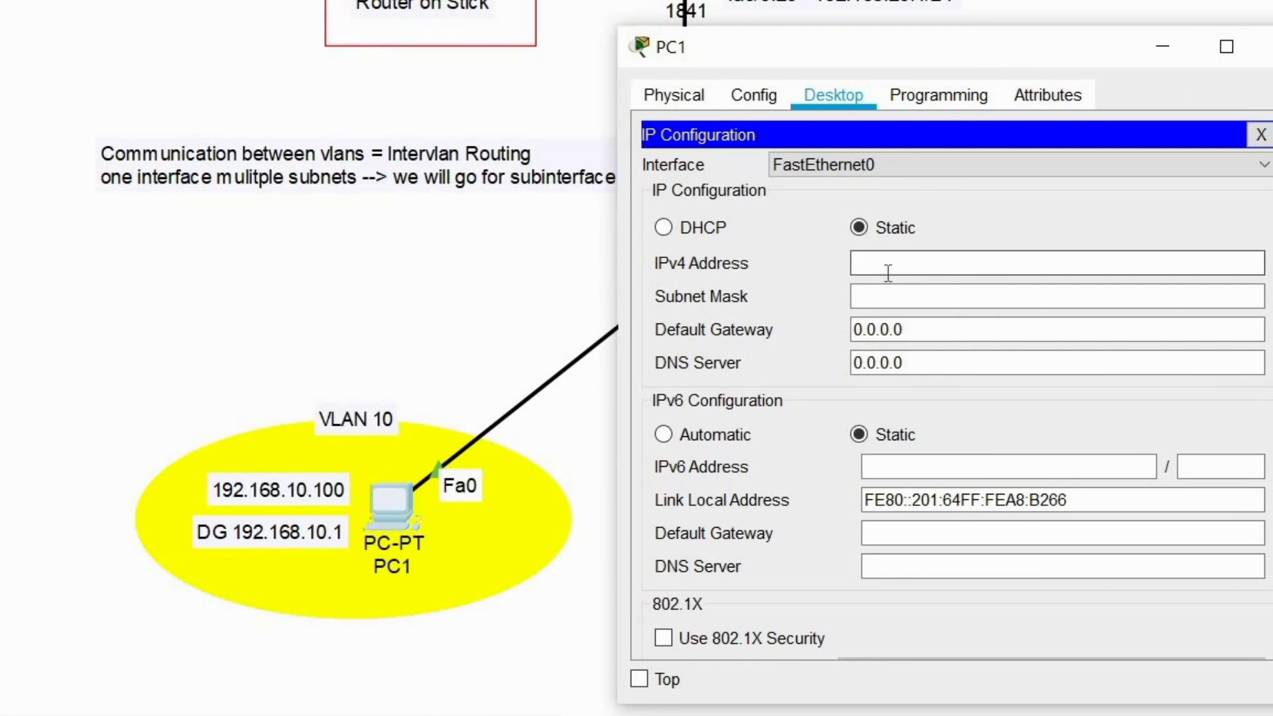
type("192.1")
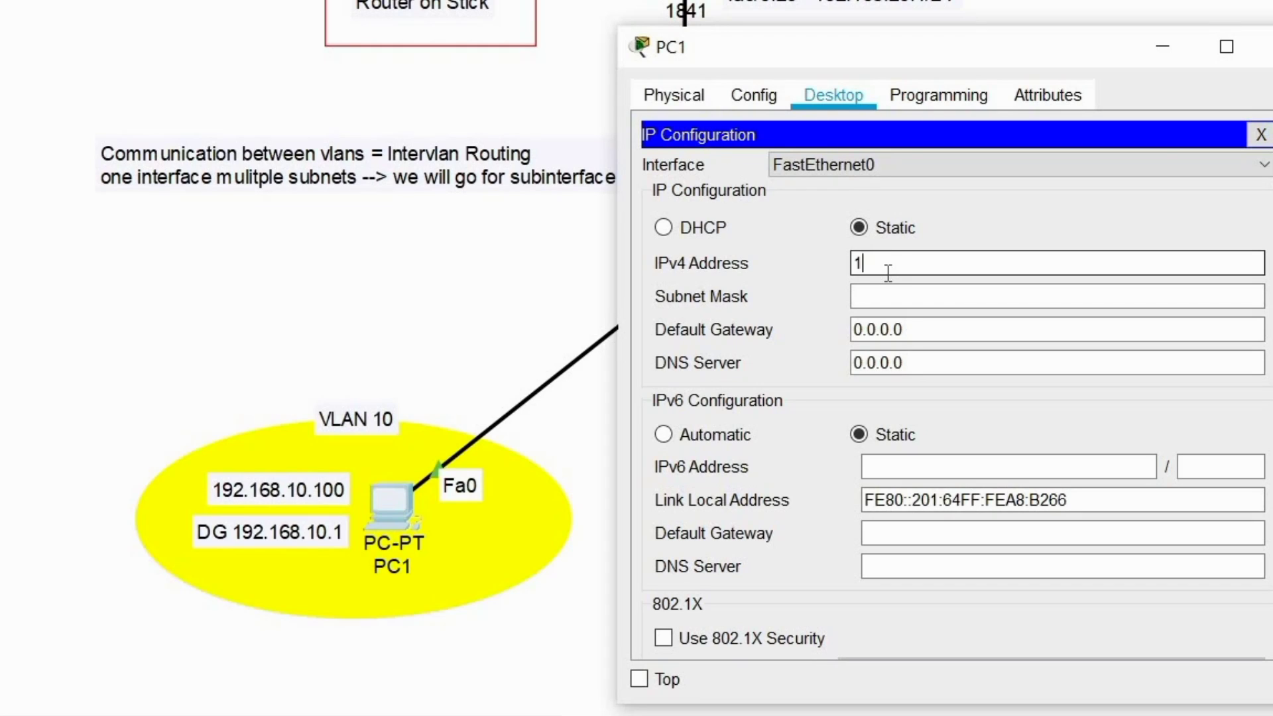
type("68.10.100")
key("Tab")
key("Tab")
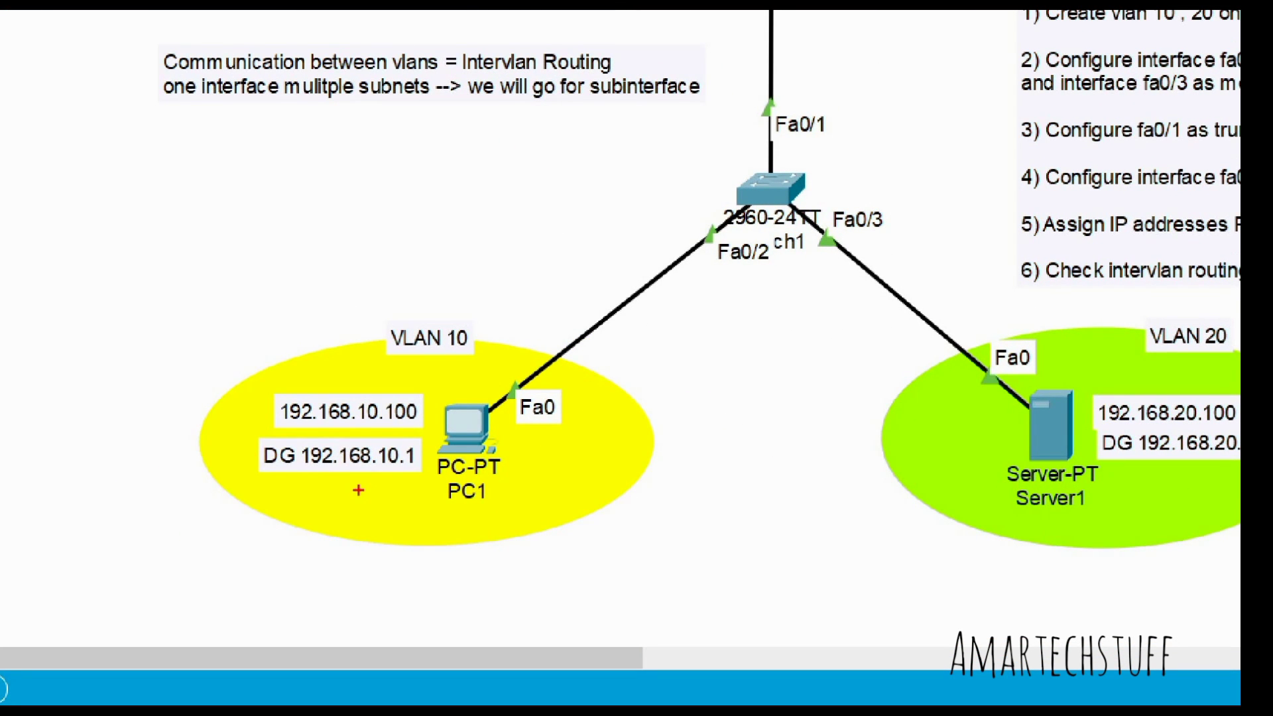
- Set PC1's IPv4 default gateway to 192.168.10.1 and close its IP configuration
left_click_drag(309, 484, 418, 476)
left_click_drag(326, 498, 398, 492)
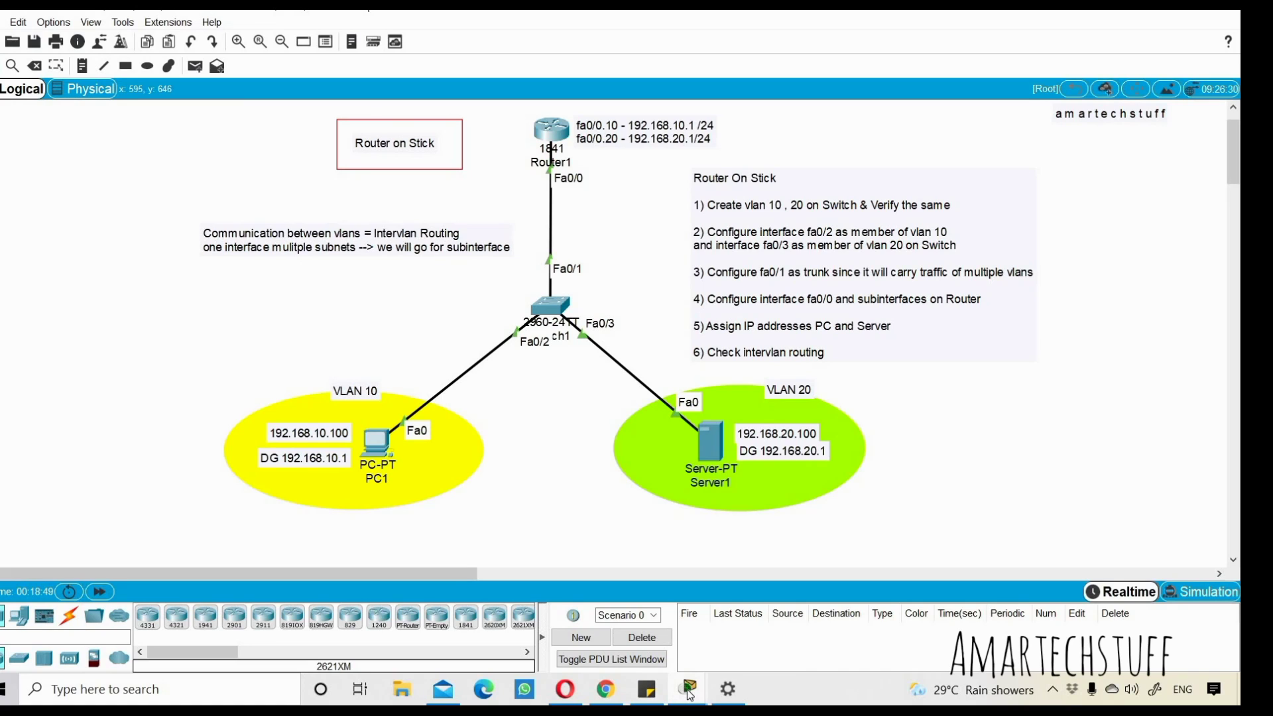
mouse_move(690, 694)
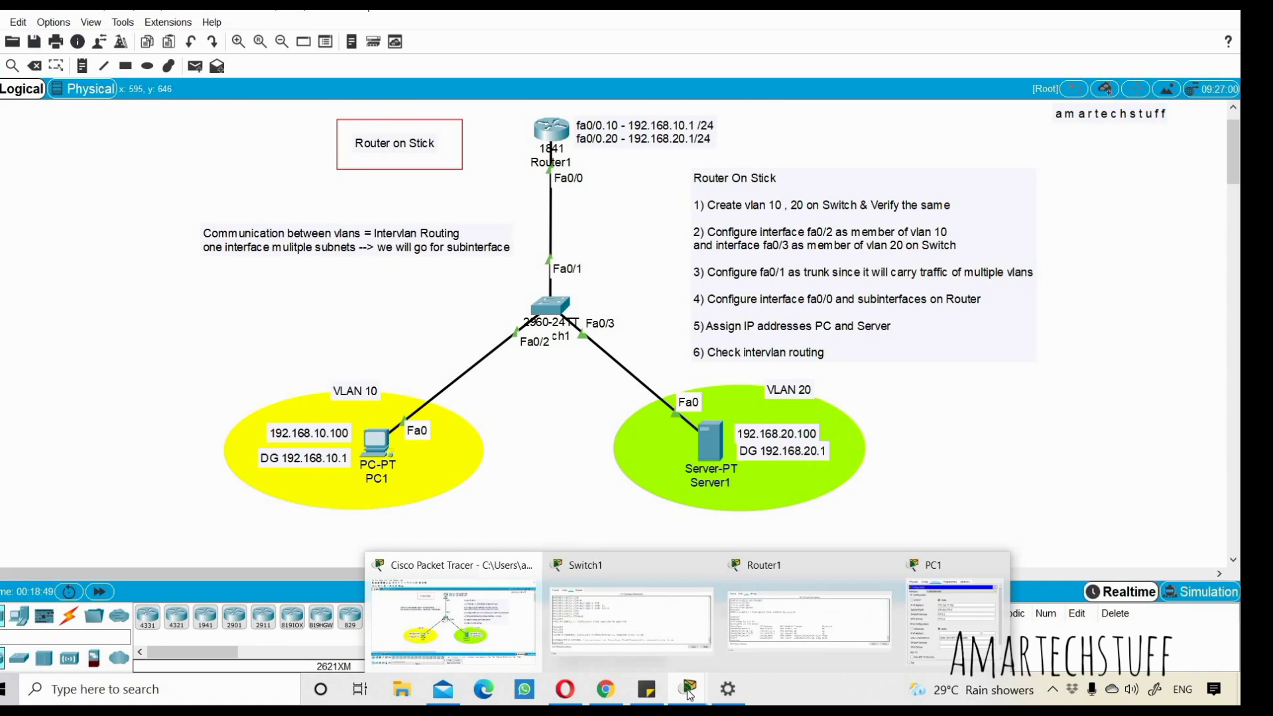
left_click(947, 629)
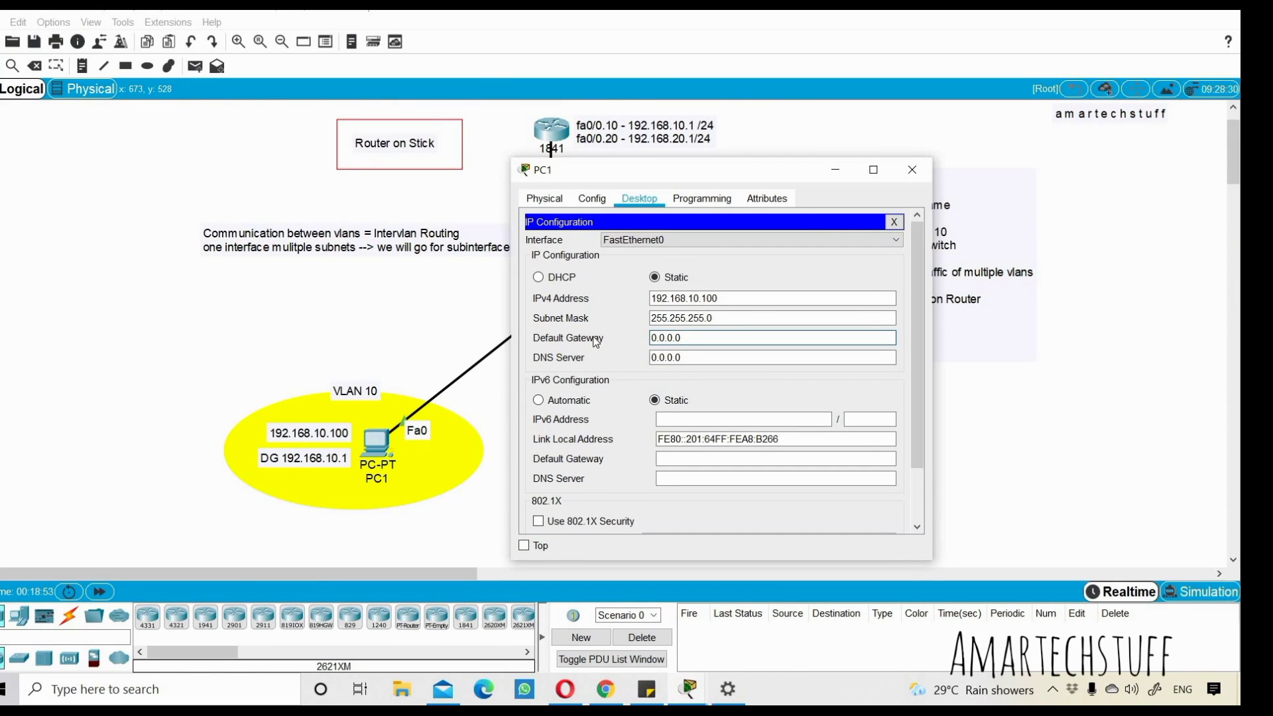
left_click_drag(685, 338, 596, 339)
type("192.1")
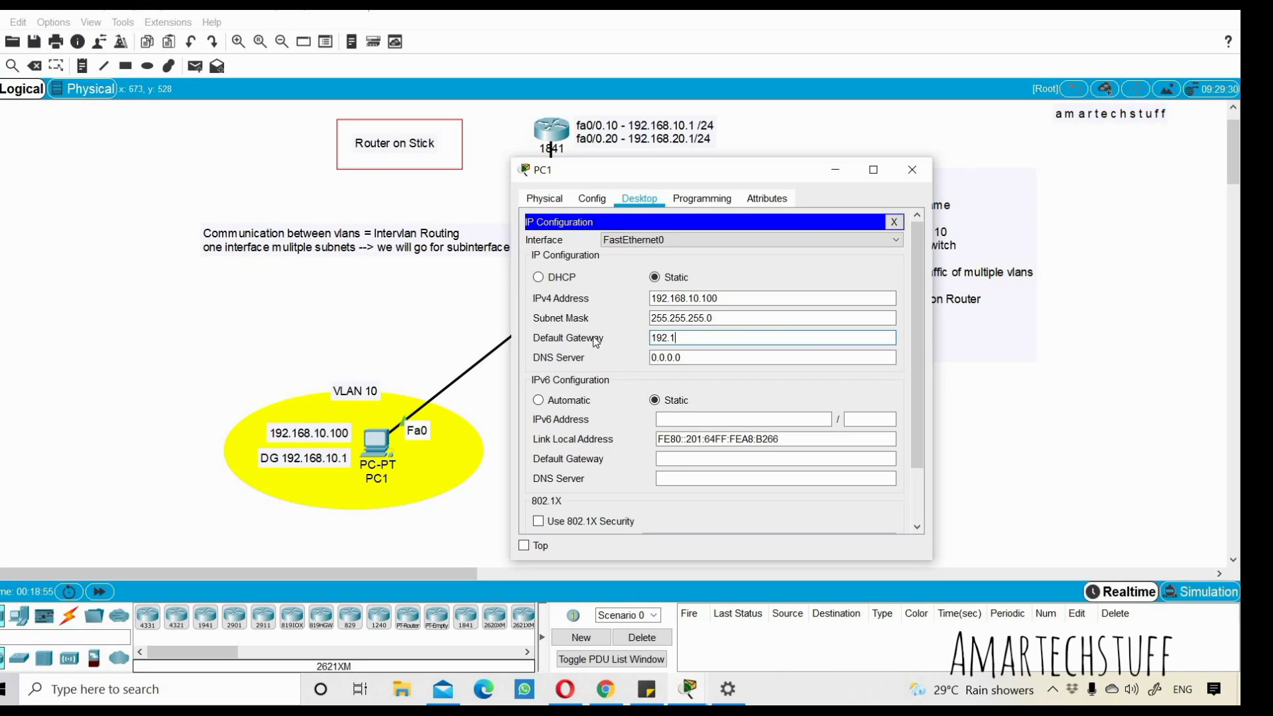
type("68.10.1")
left_click(896, 223)
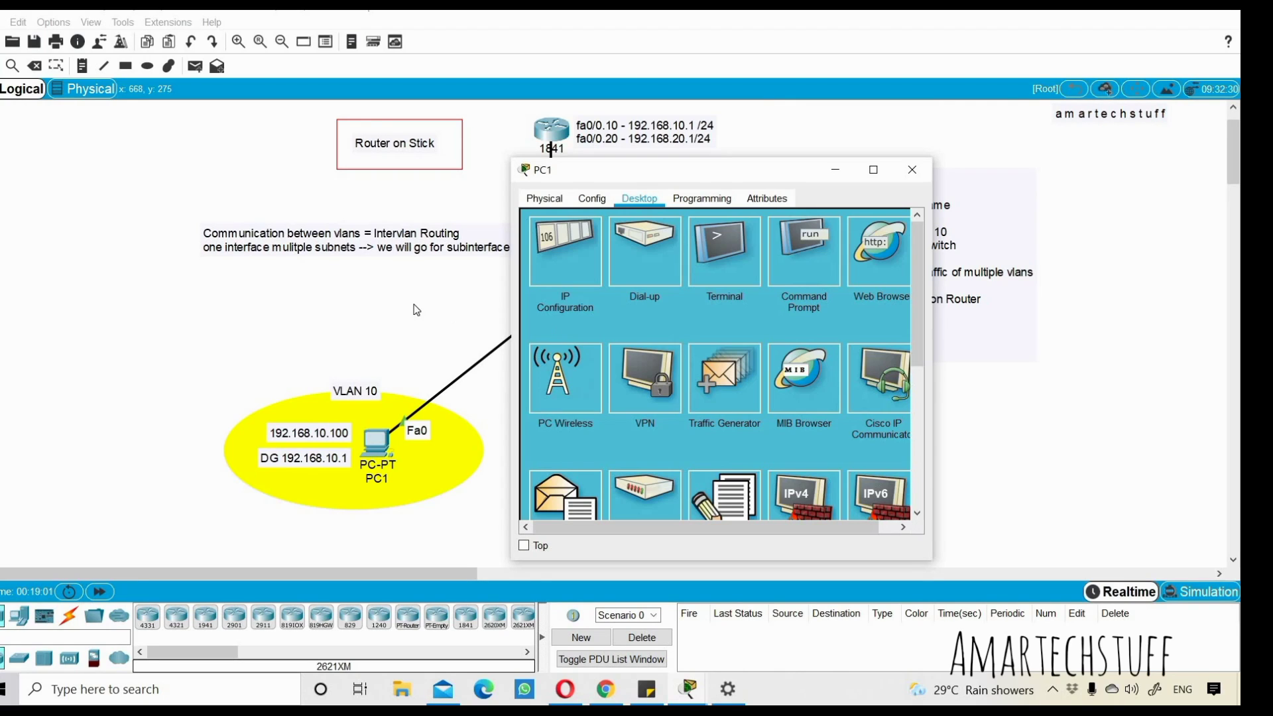
- Run ipconfig in PC1's command prompt, examine the FastEthernet0 address, mask and gateway, and return to the topology
left_click(779, 264)
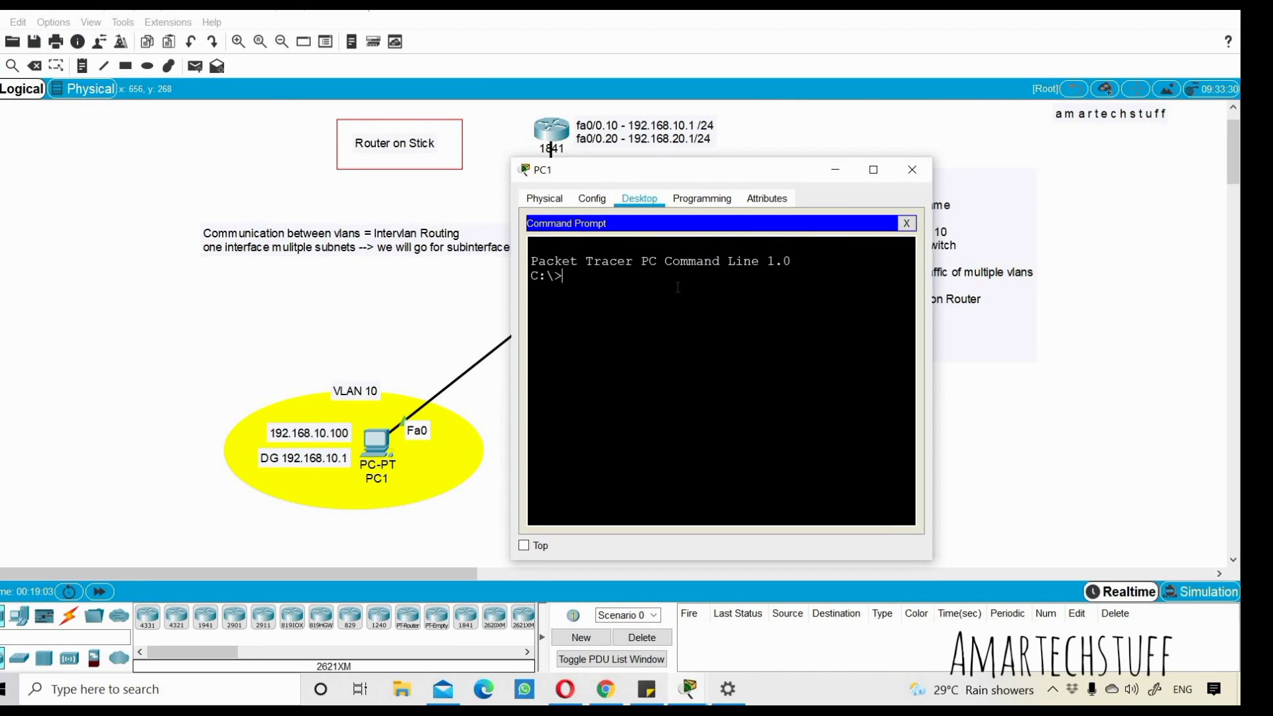
type("ipconfig")
key("Return")
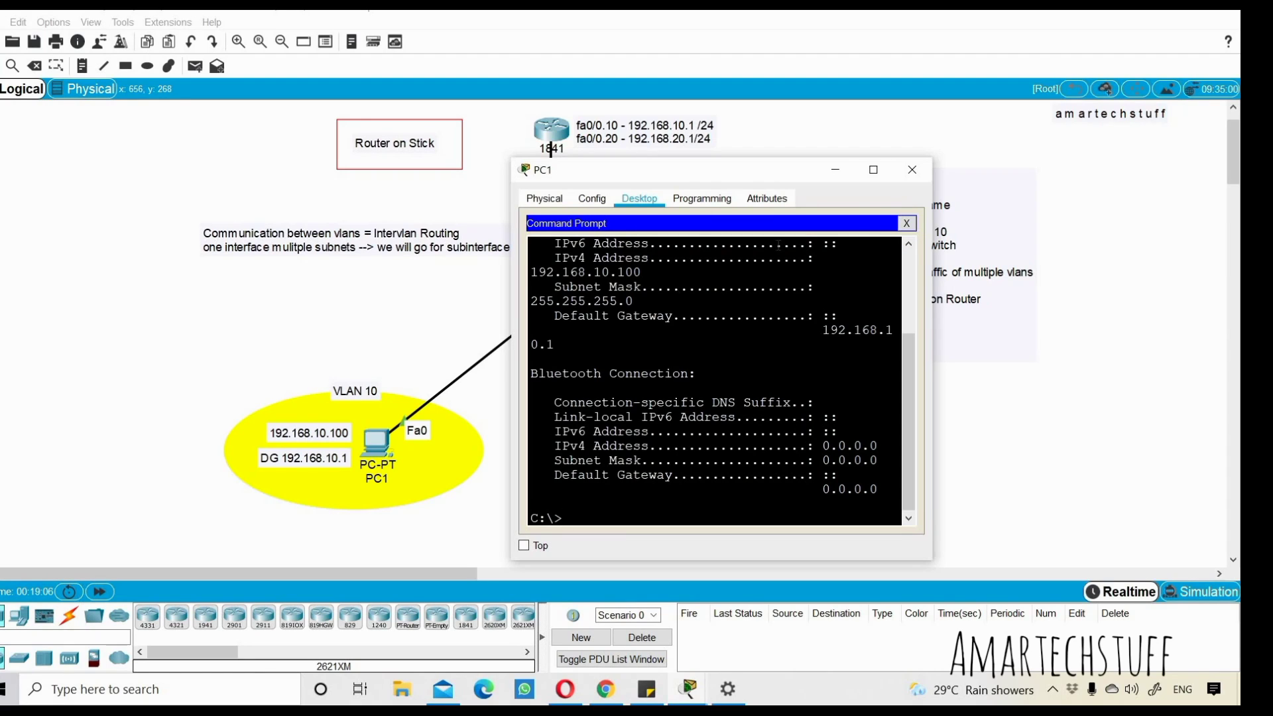
left_click(873, 170)
left_click_drag(284, 209, 408, 286)
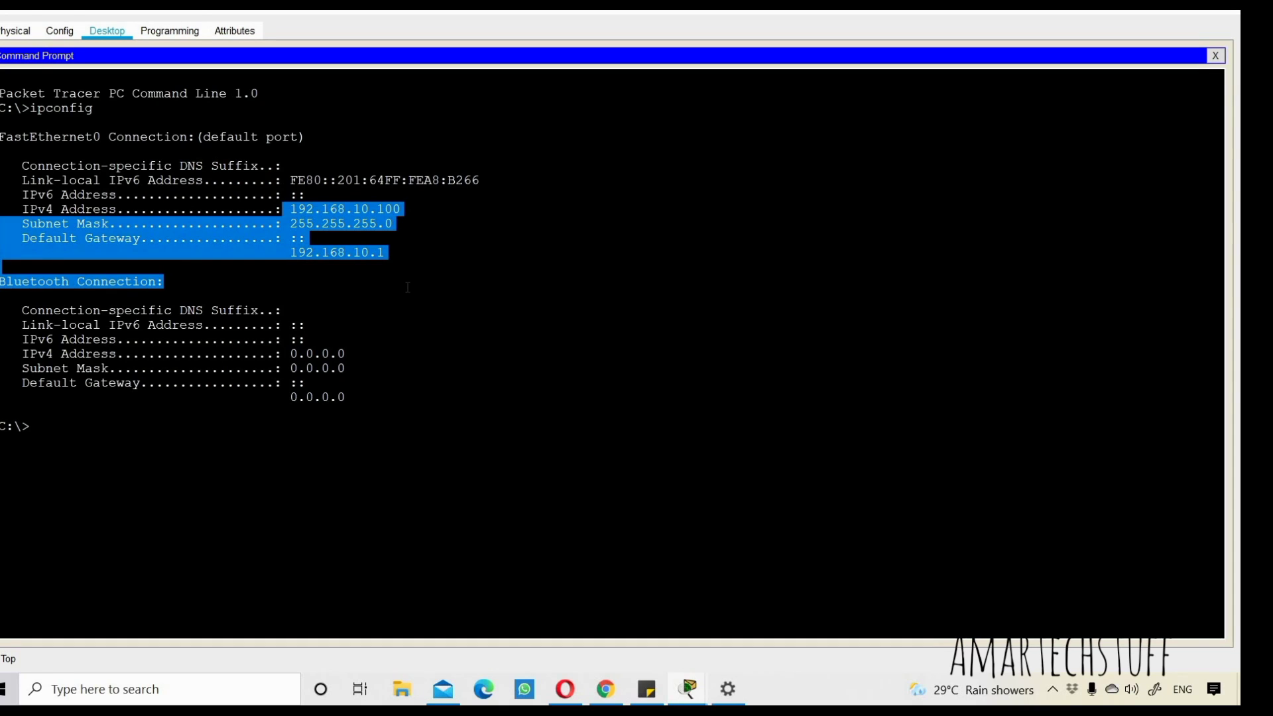
left_click(305, 325)
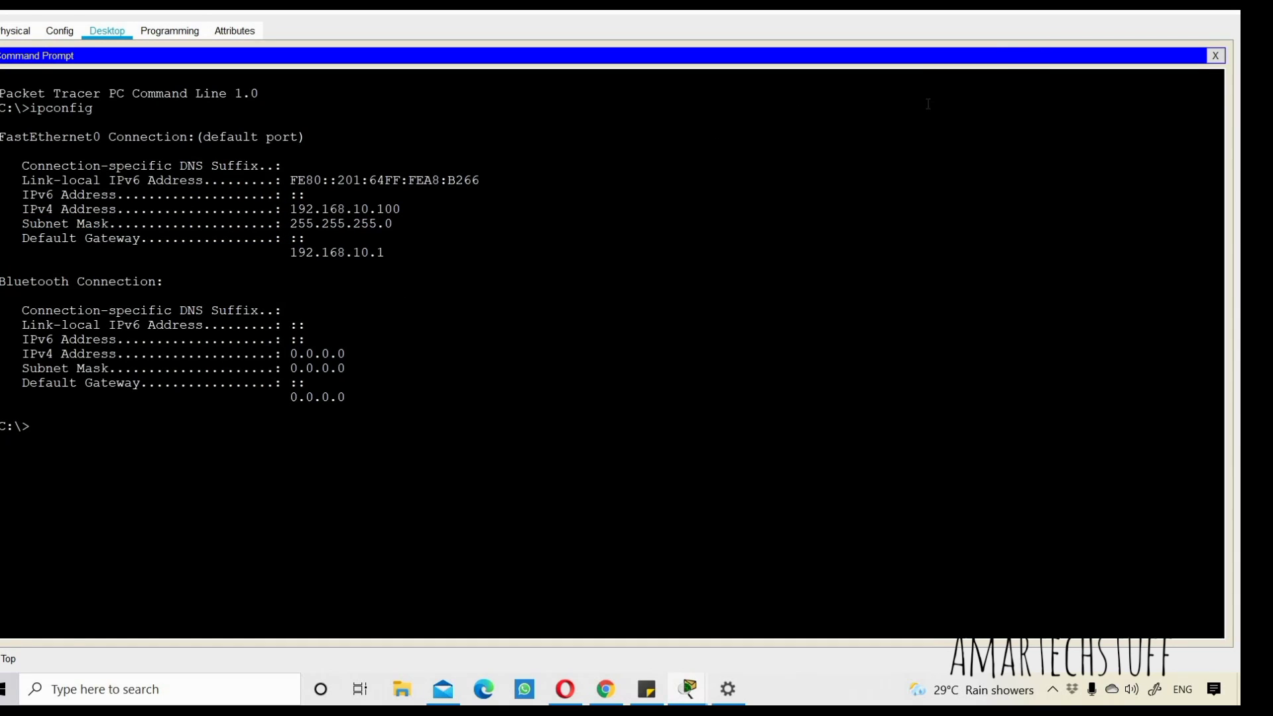
left_click(1142, 12)
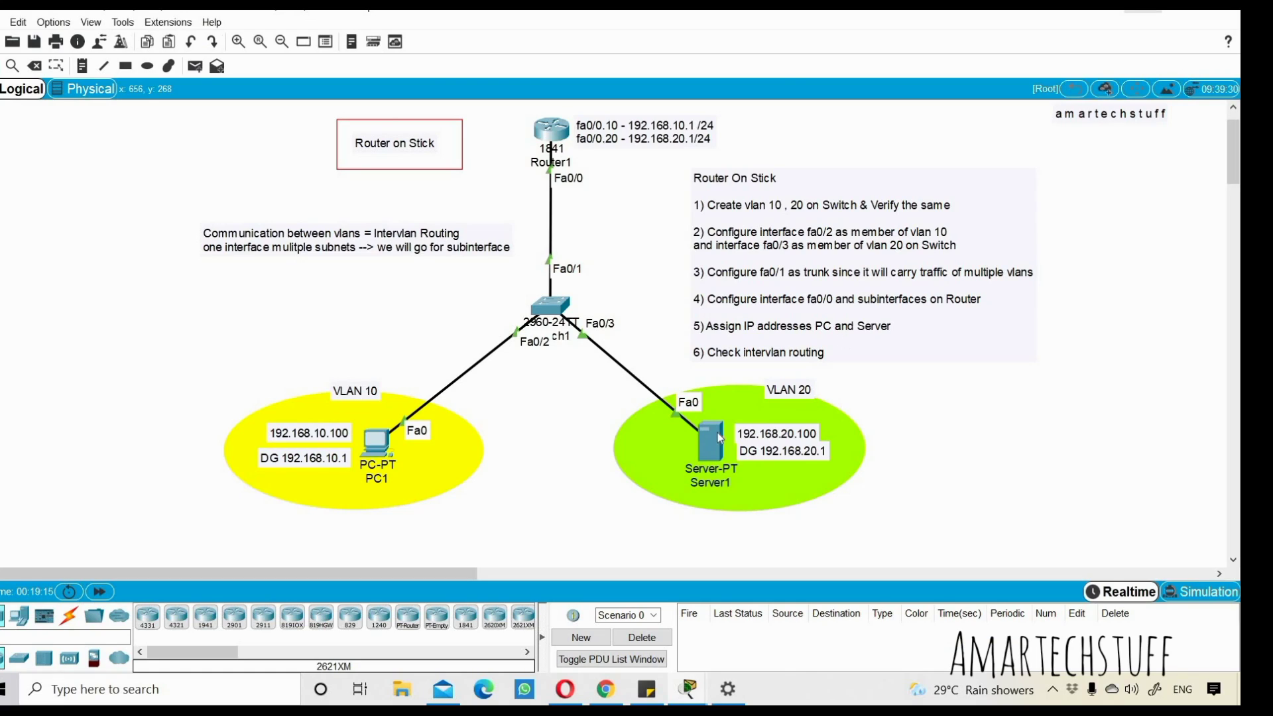
- Set Server1's static IPv4 address to 192.168.20.100 in its IP configuration
left_click(721, 443)
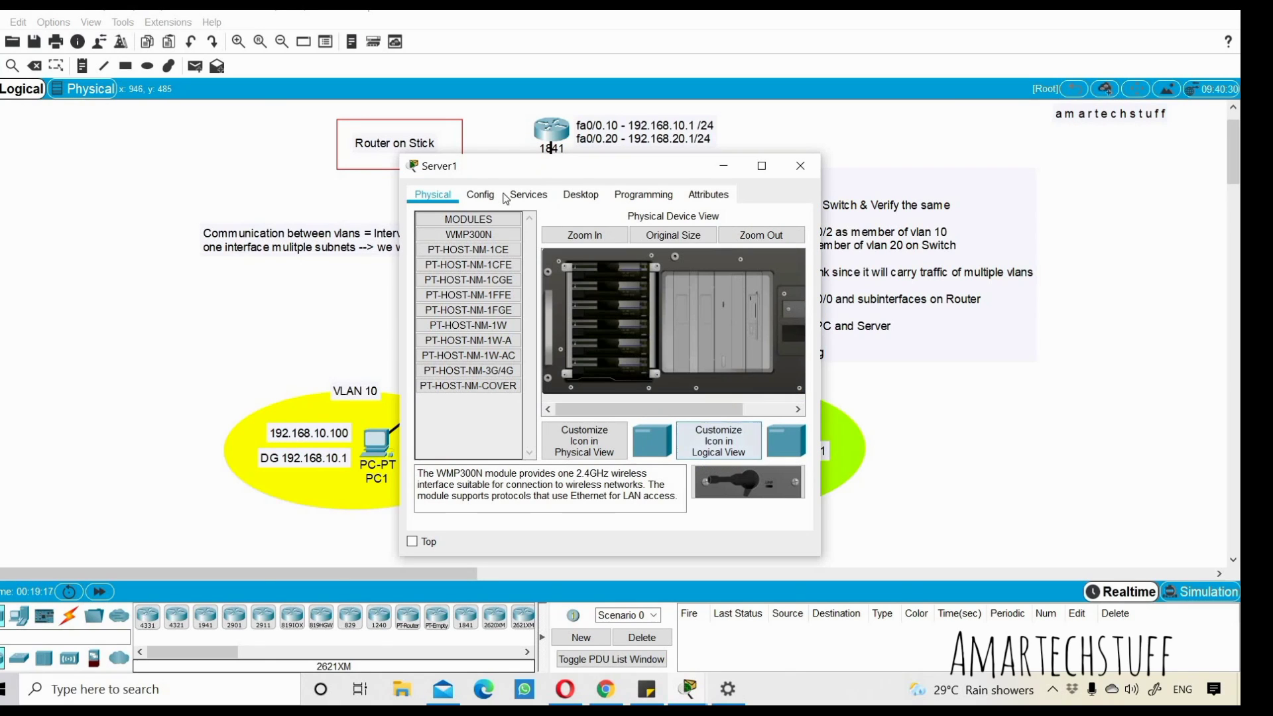
left_click(572, 198)
left_click(480, 277)
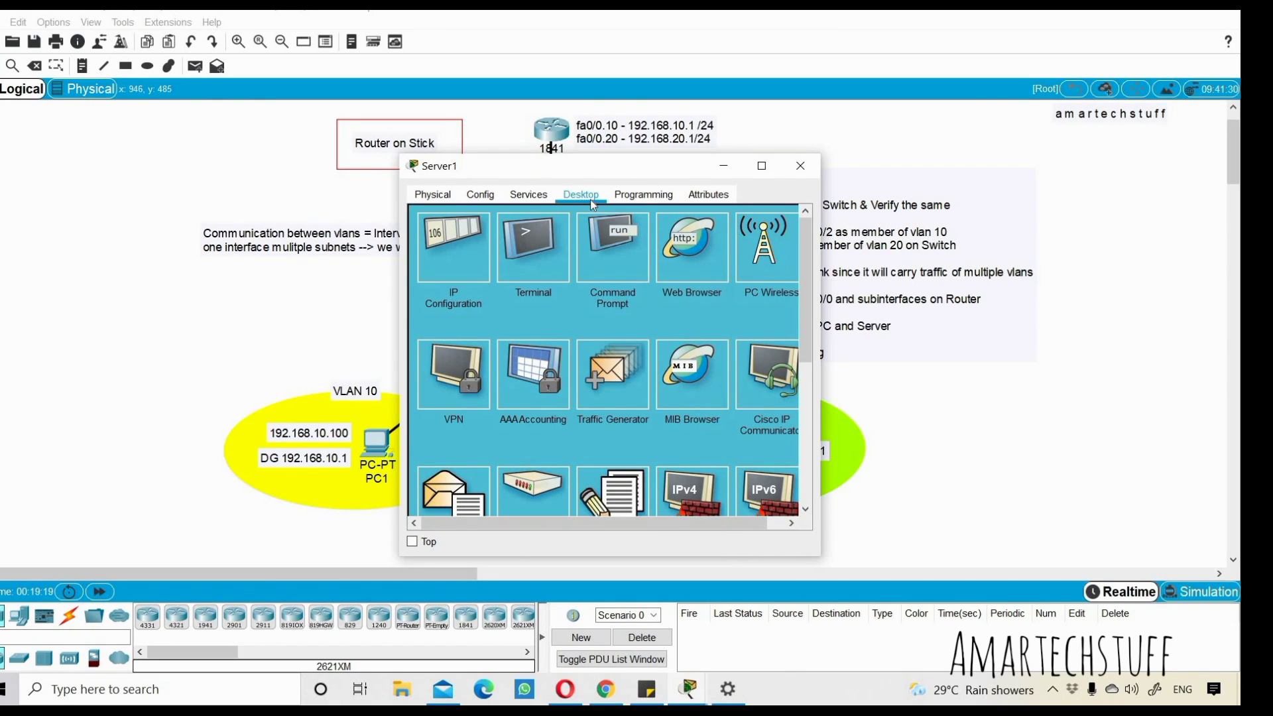
left_click_drag(694, 174, 578, 123)
left_click_drag(432, 144, 358, 163)
left_click(387, 247)
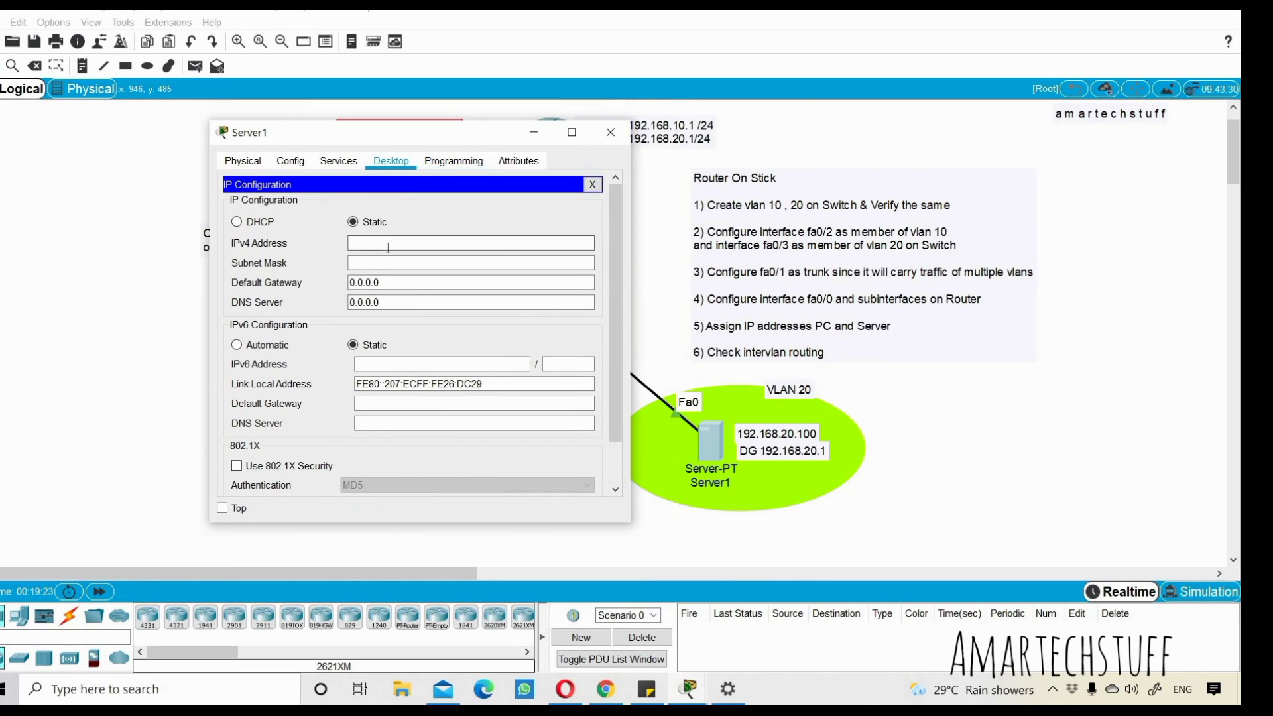
type("1")
type("92.1")
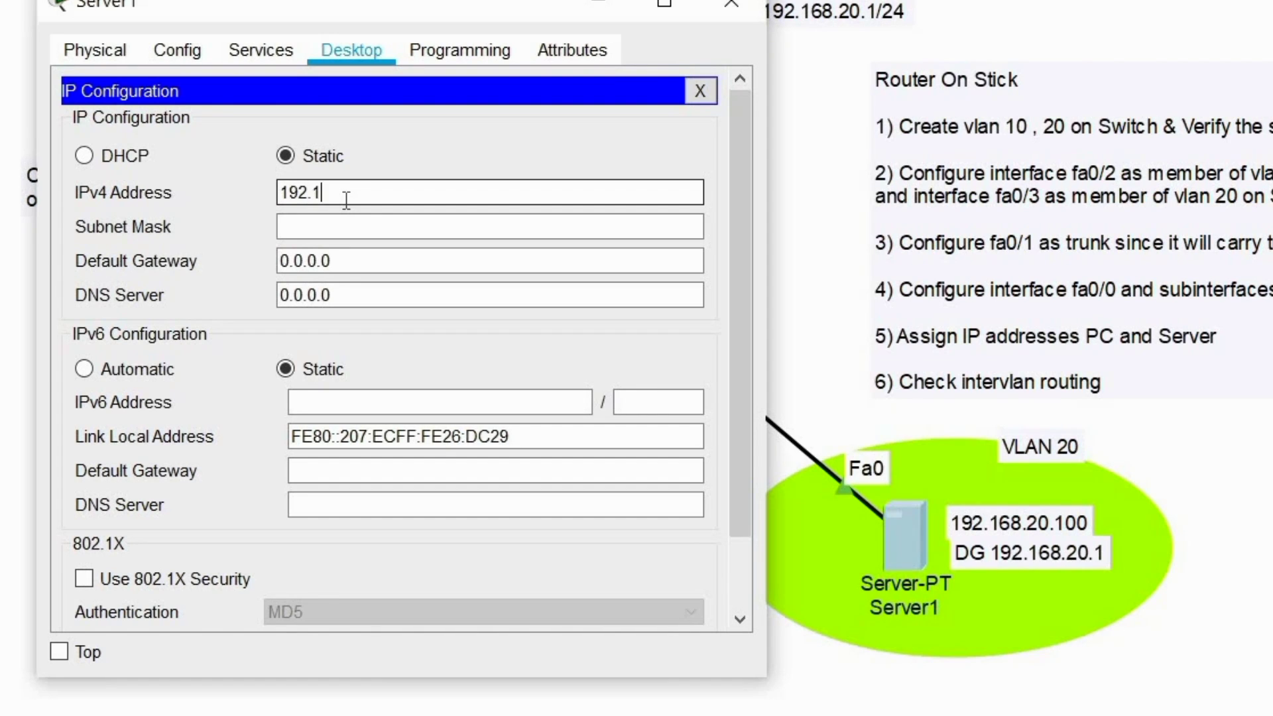
type("68.20.100")
- Set Server1's IPv4 default gateway to 192.168.20.1, close its IP configuration and return to the topology
left_click(342, 255)
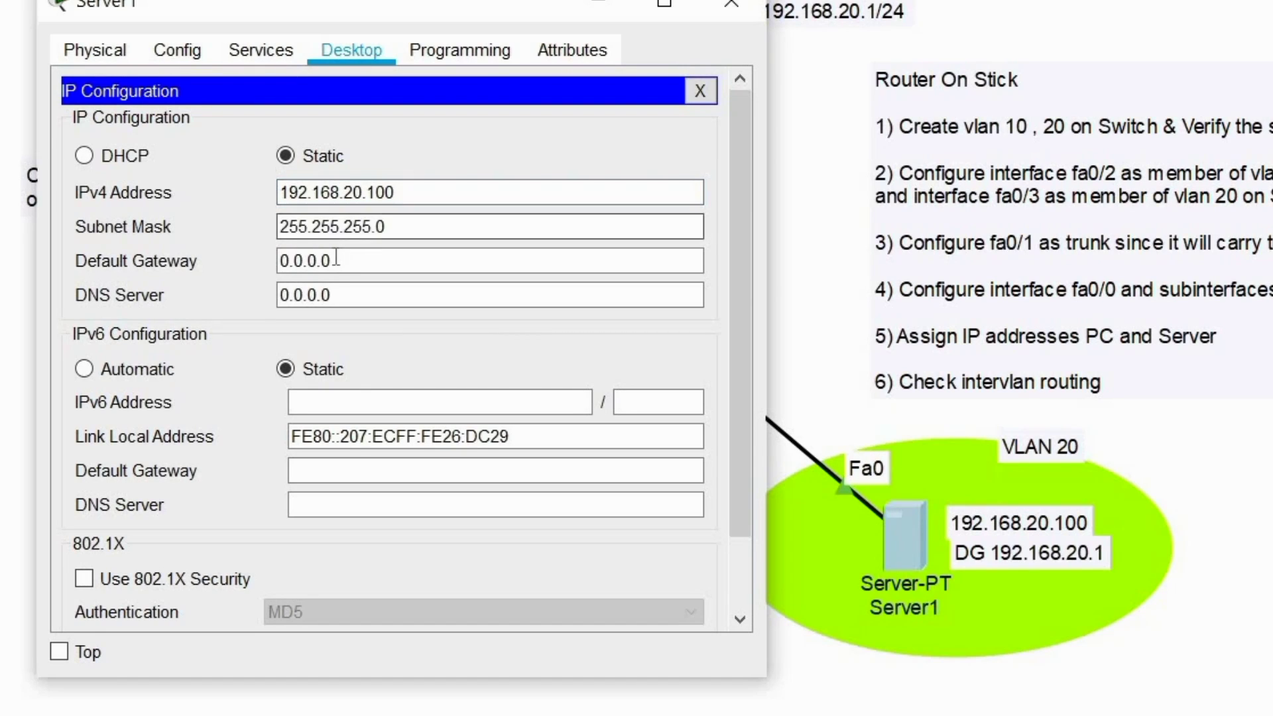
key("shift+Left")
key("shift+Left")
key("shift+Left")
key("shift+Left")
key("shift+Left")
key("shift+Left")
key("shift+Left")
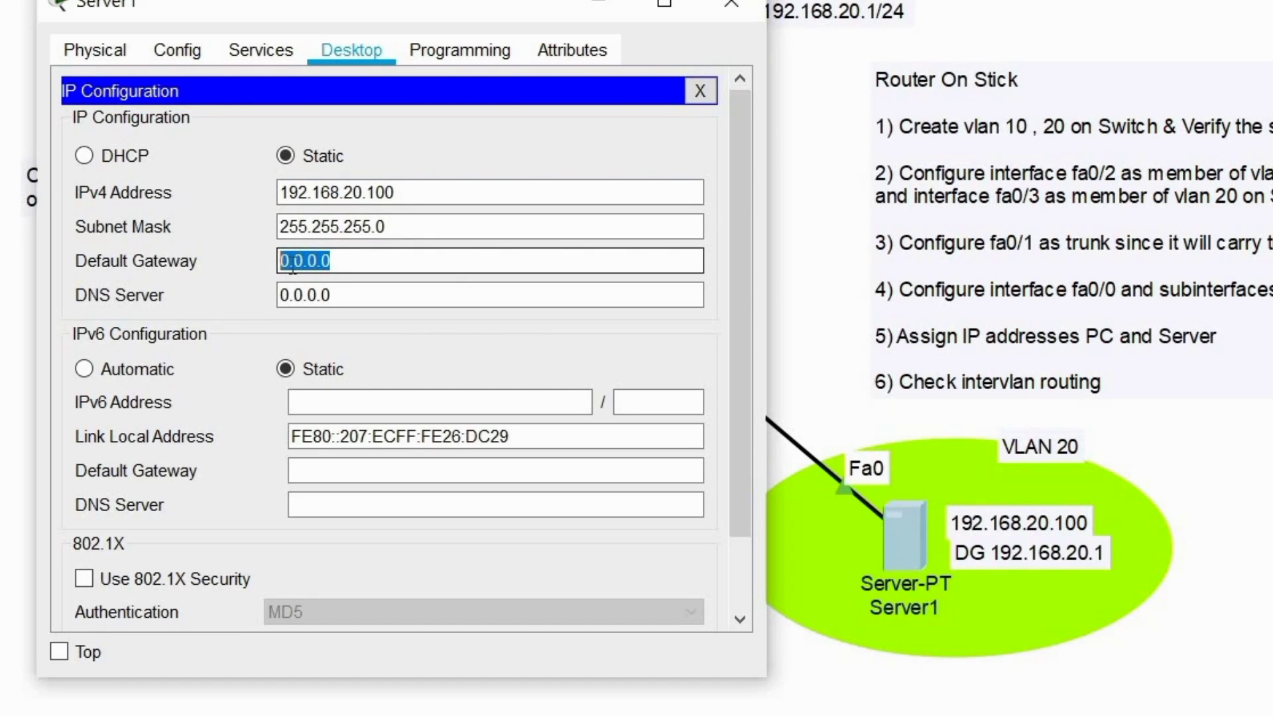
type("192.1")
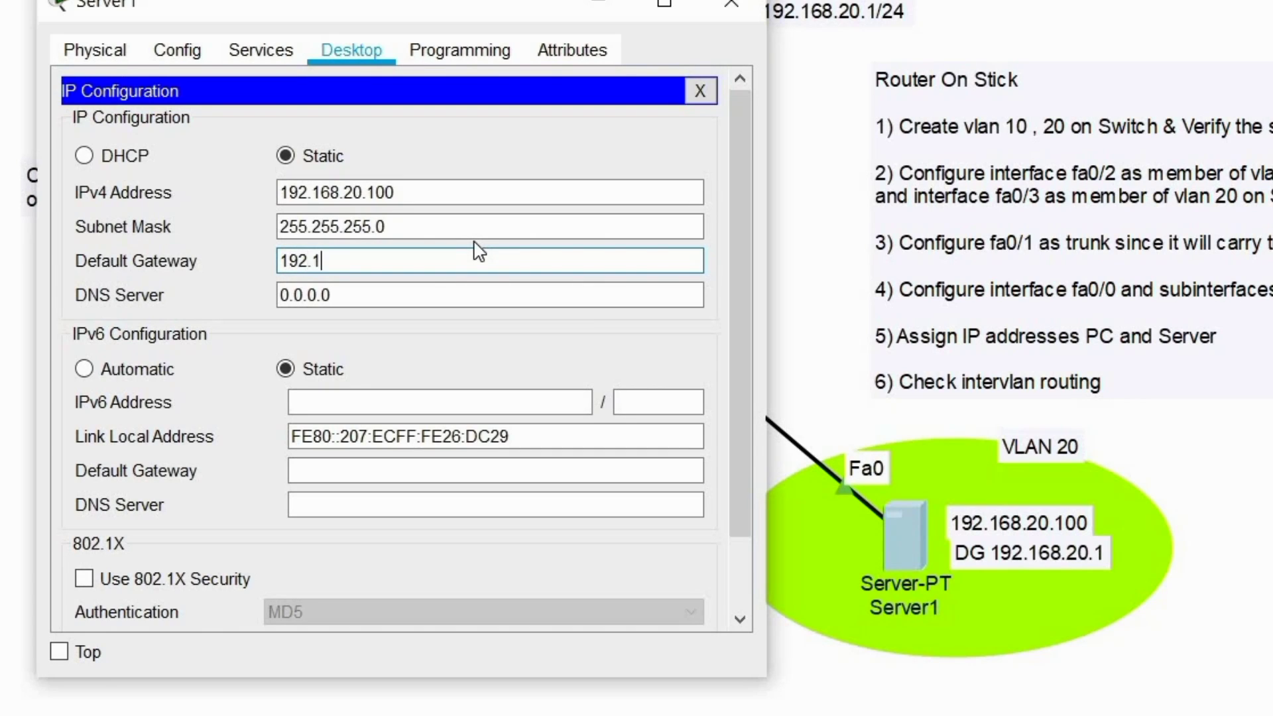
type("68.20.1")
left_click(699, 90)
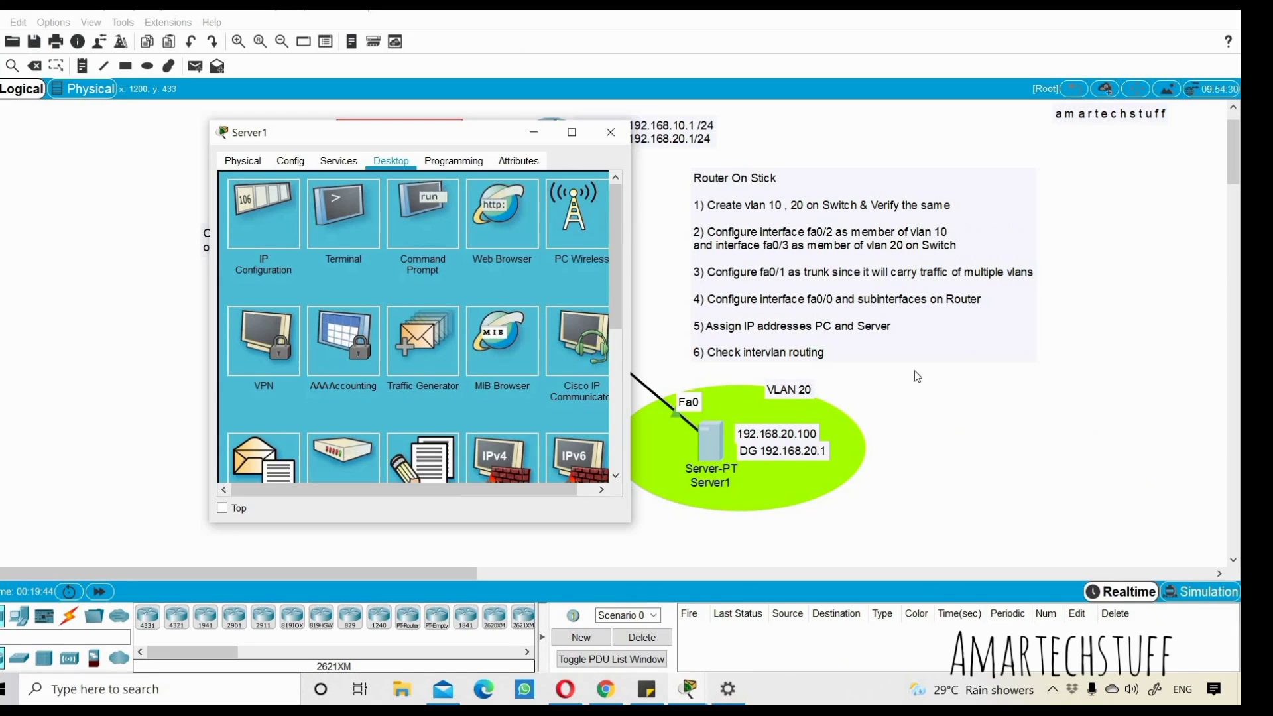
key("alt+F4")
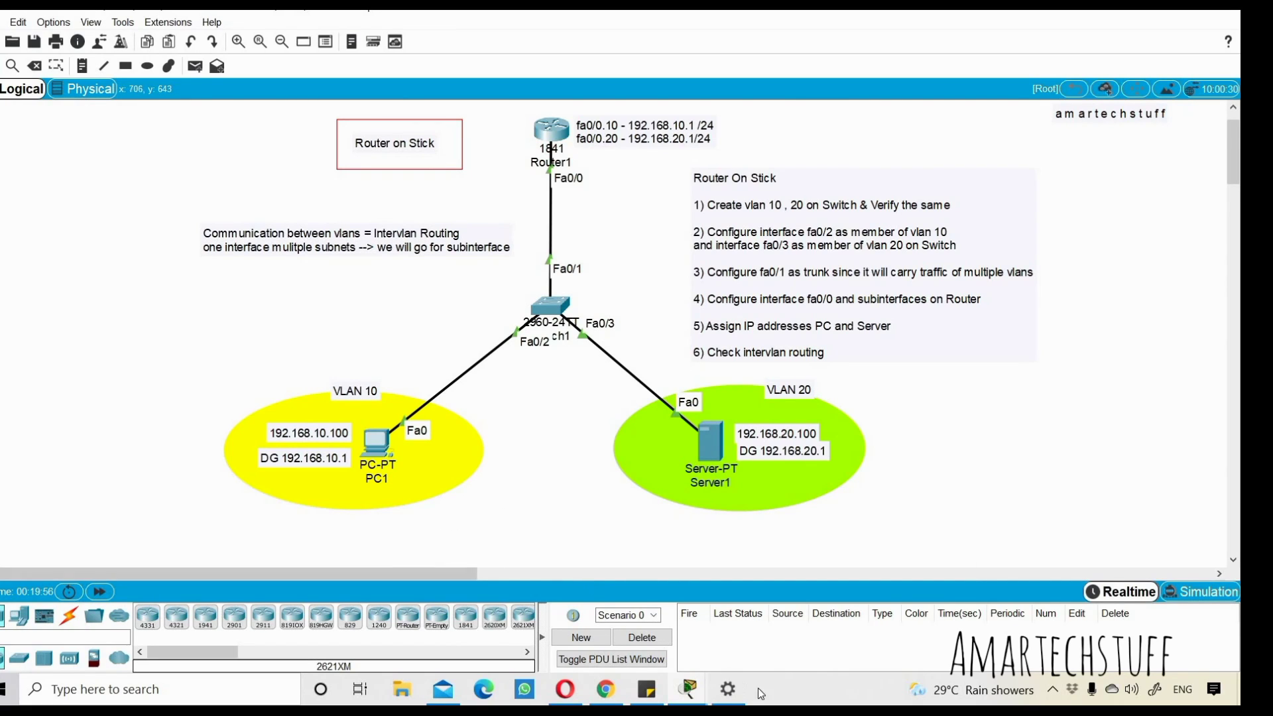
- Bring back PC1's command prompt as a widened floating window placed beside the VLAN 20 part of the topology
mouse_move(695, 697)
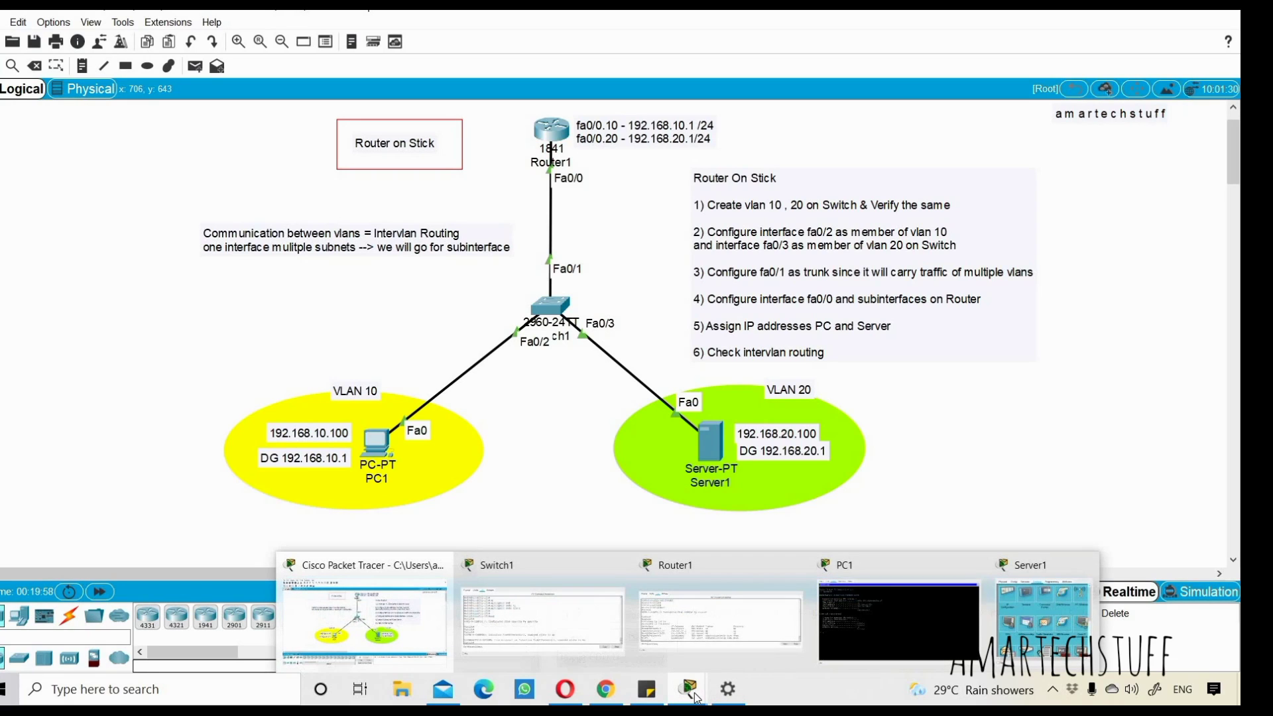
left_click(850, 627)
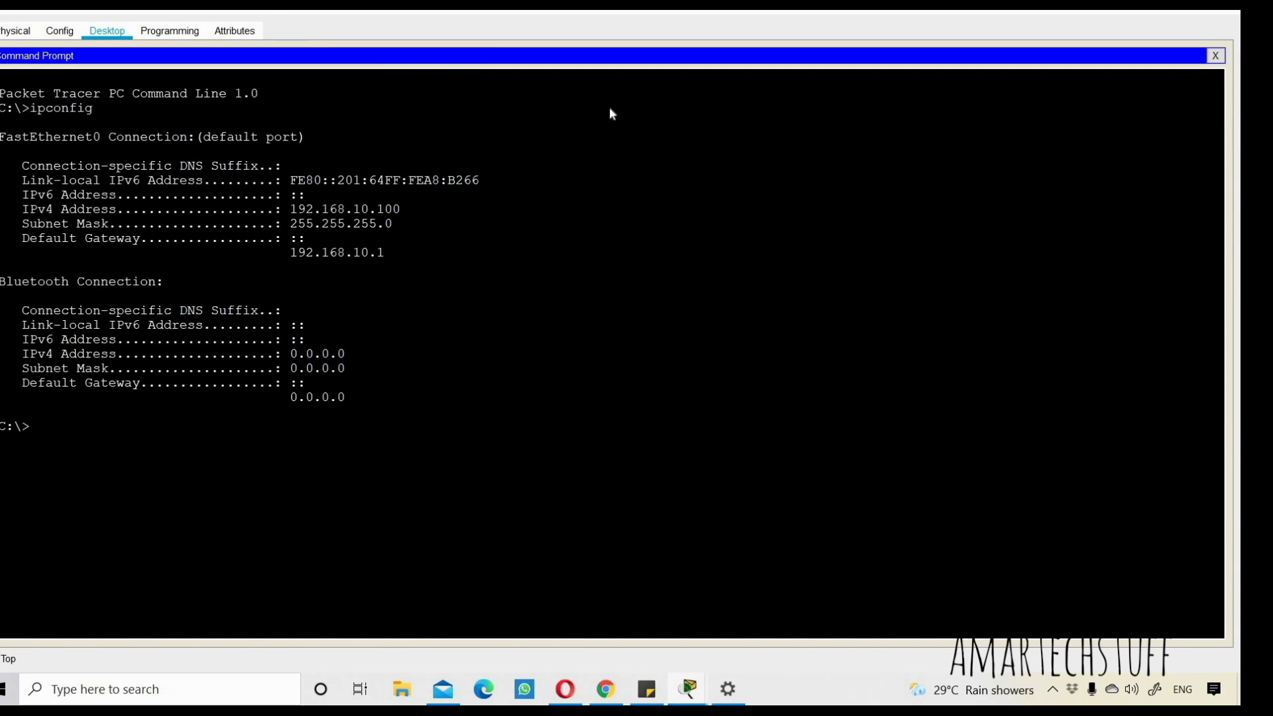
double_click(610, 8)
left_click_drag(610, 163, 237, 160)
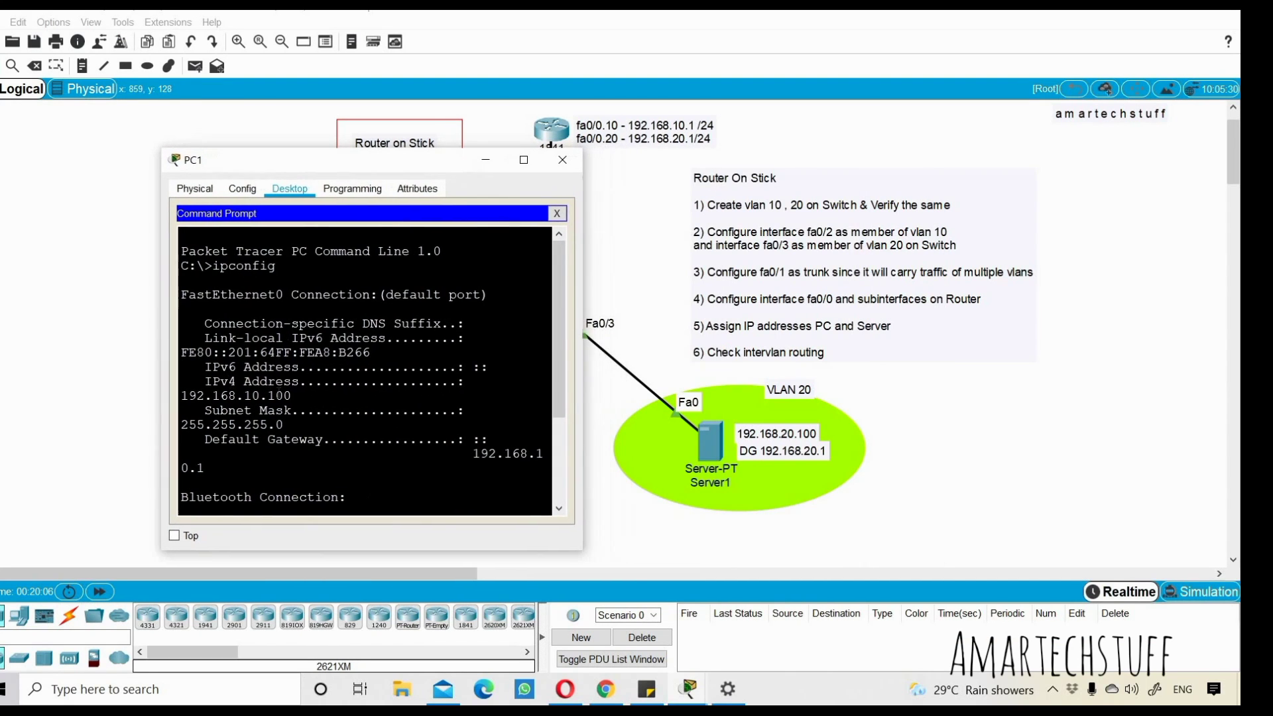
scroll(292, 398, "down", 3)
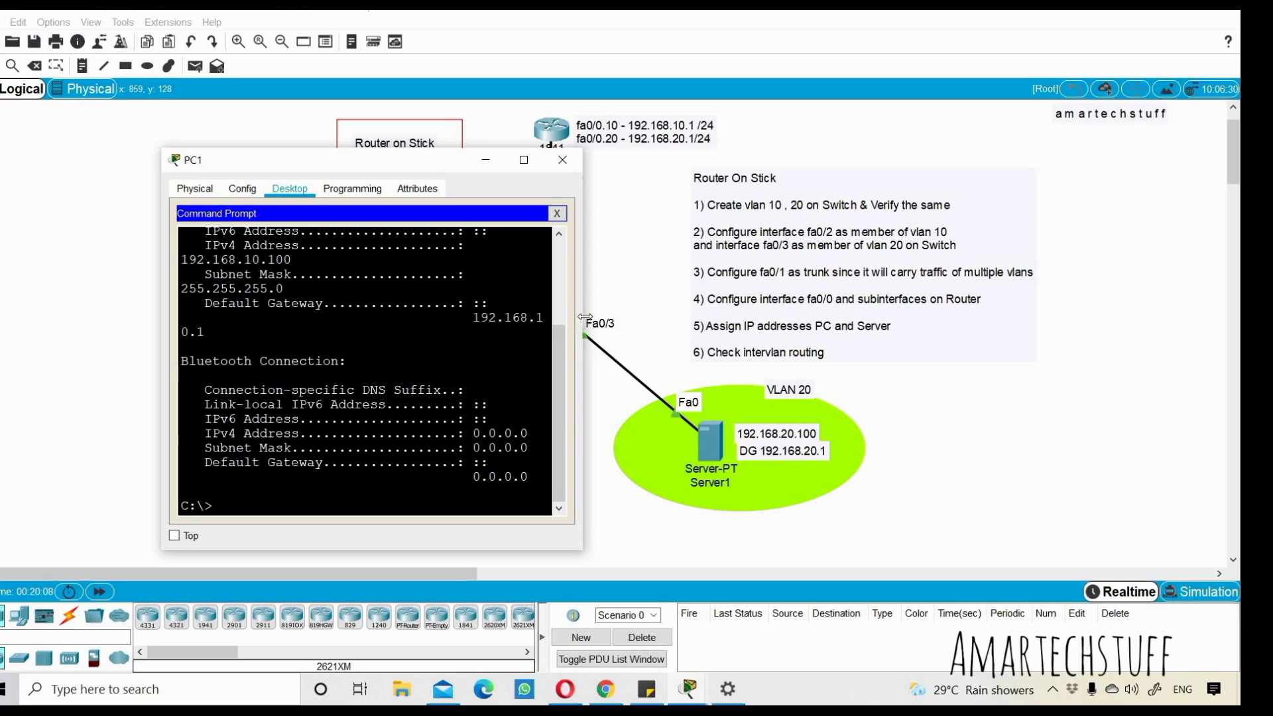
left_click_drag(582, 317, 722, 316)
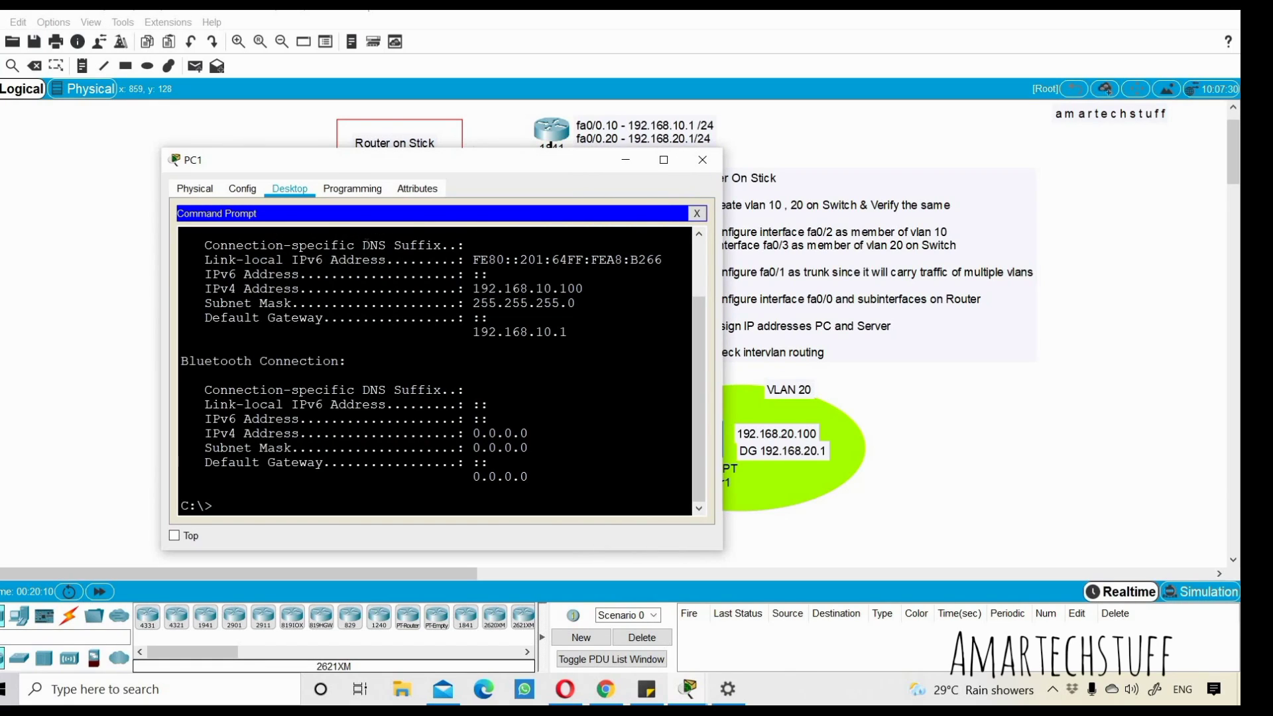
left_click_drag(543, 161, 454, 133)
- Ping the VLAN 20 gateway 192.168.20.1 from PC1's command prompt, and repeat the ping
type("pi")
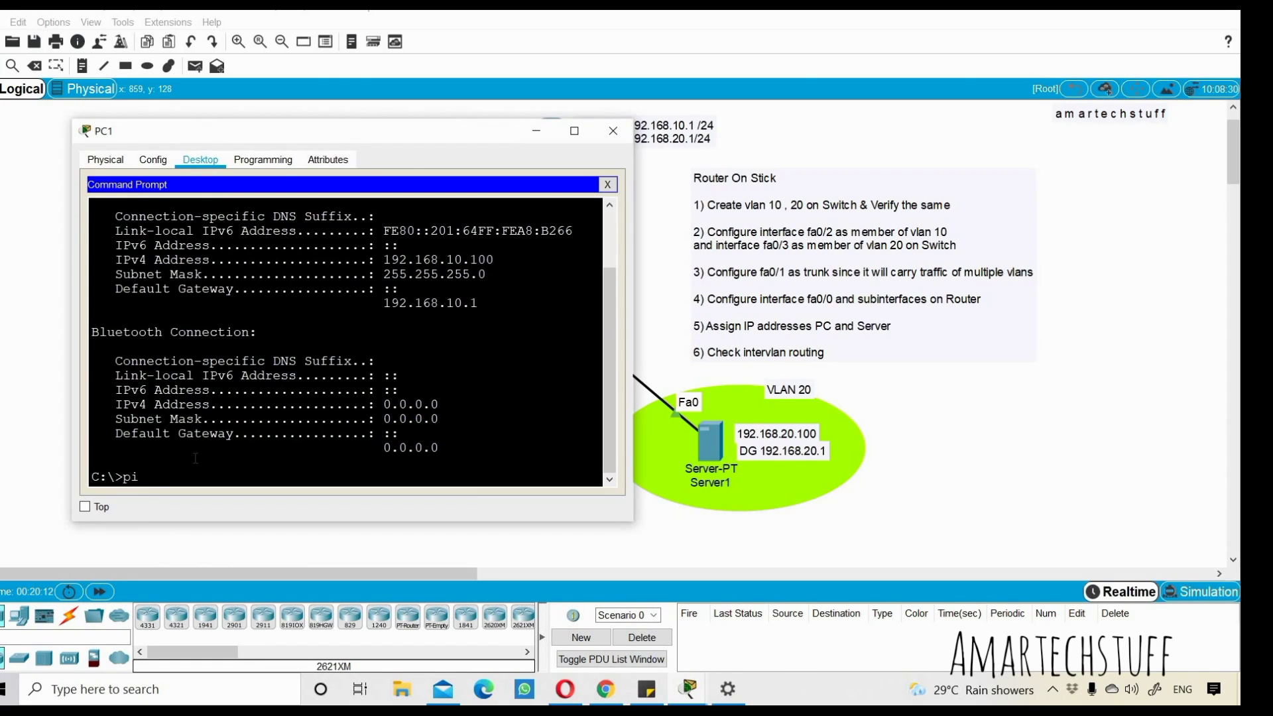
type("ng 192.168.20.1")
key("Return")
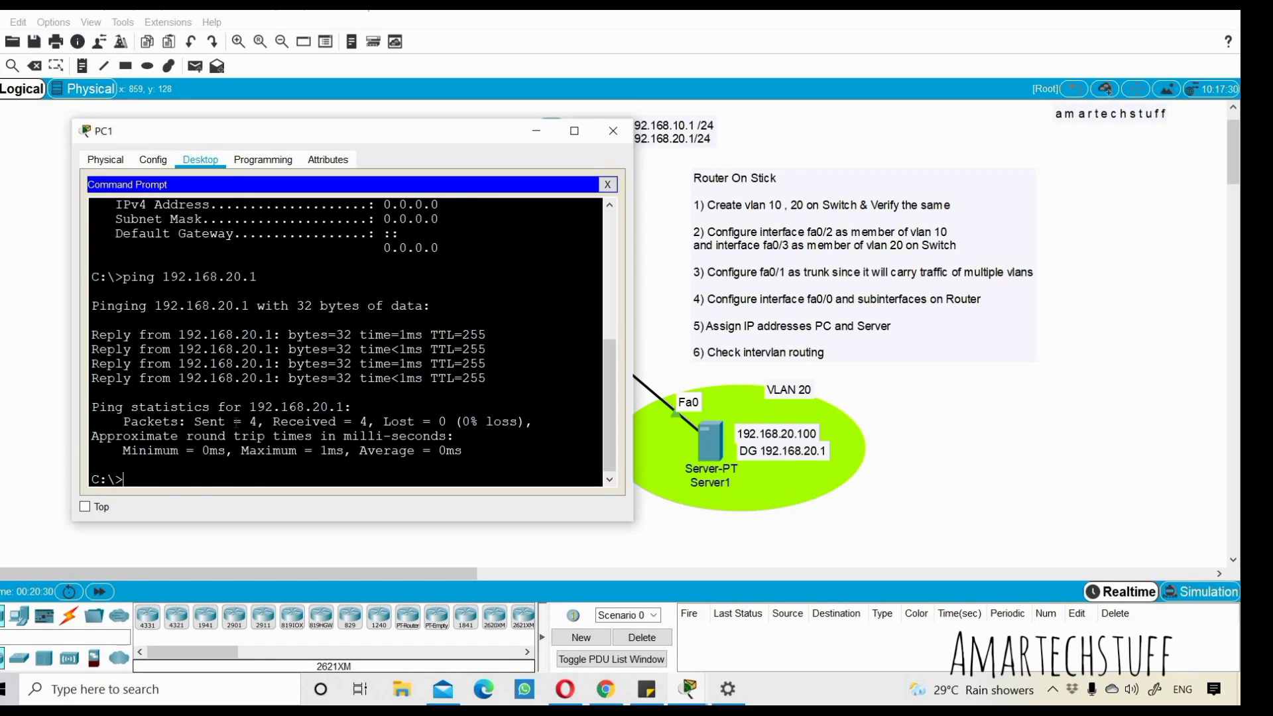
key("Up")
key("Return")
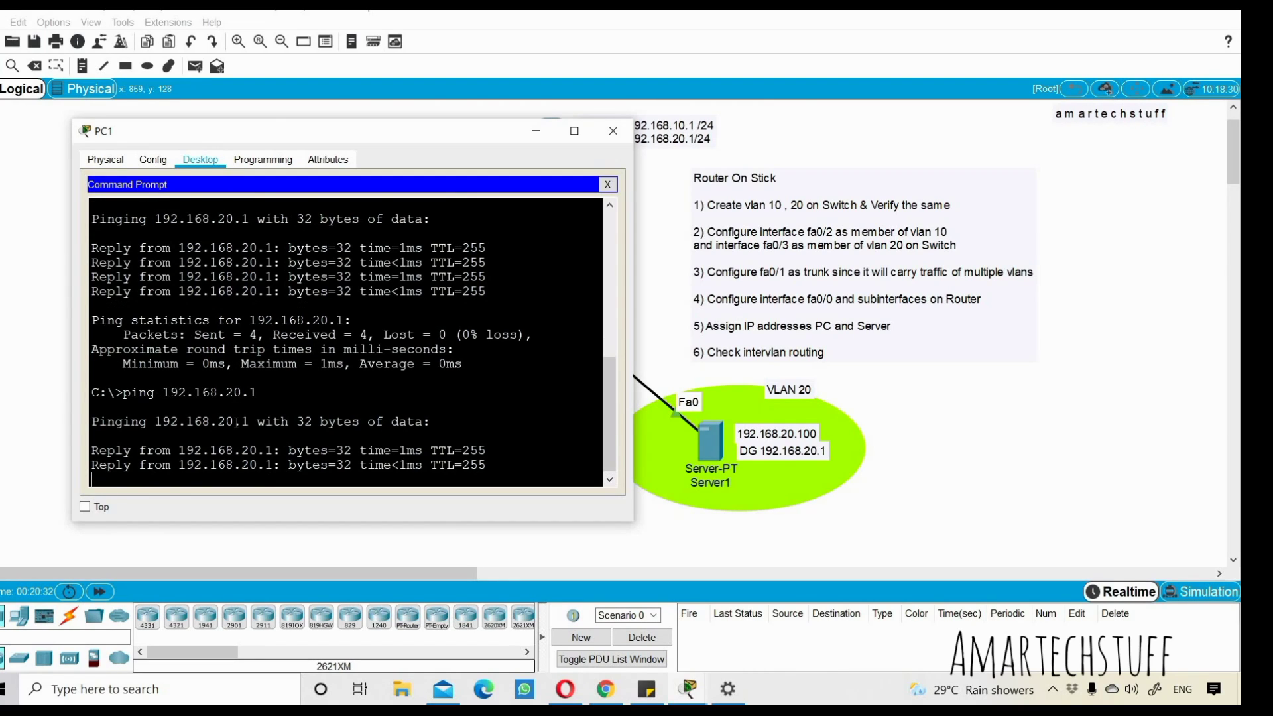